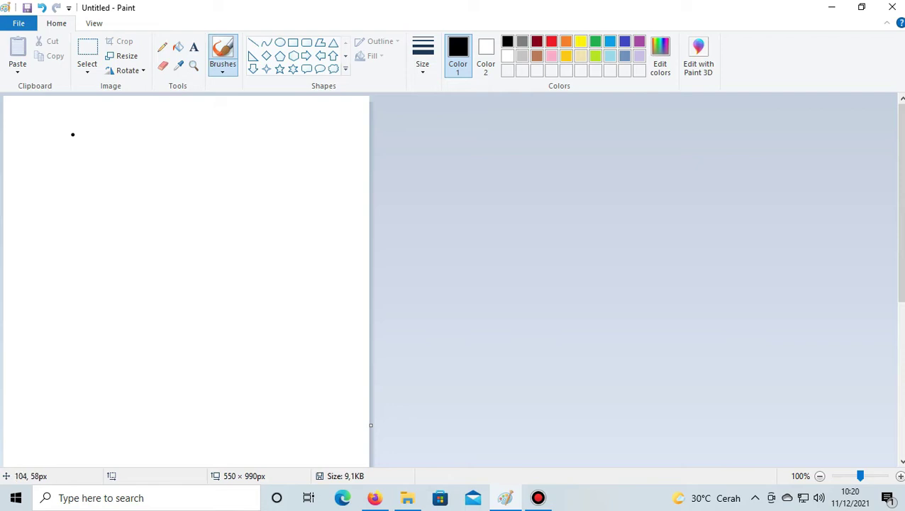
- Paint a tall black rounded outline in the canvas's upper left, with a hook curling inward and a long outer side running down
{"action": "mouse_move", "coordinate": [76, 134]}
{"action": "left_mouse_down"}
{"action": "mouse_move", "coordinate": [132, 160]}
{"action": "mouse_move", "coordinate": [159, 224]}
{"action": "left_mouse_up"}
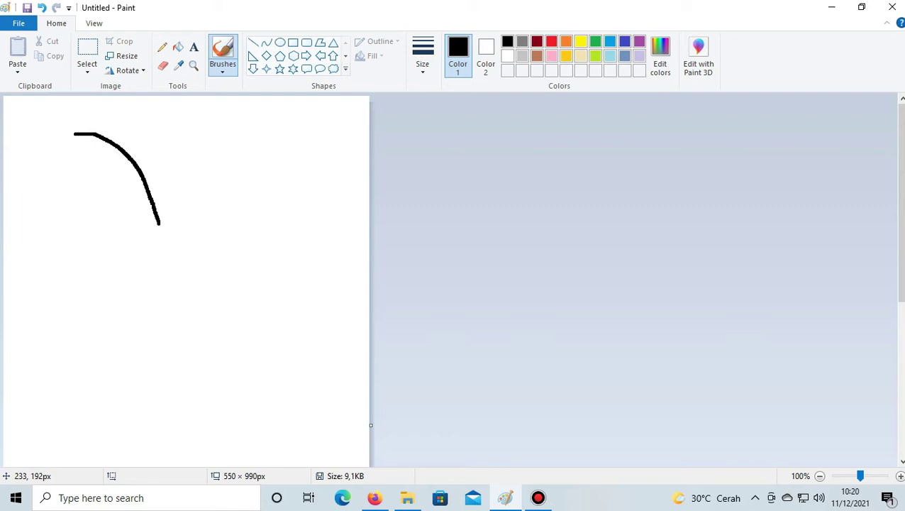
{"action": "mouse_move", "coordinate": [158, 224]}
{"action": "left_mouse_down"}
{"action": "mouse_move", "coordinate": [122, 248]}
{"action": "mouse_move", "coordinate": [98, 249]}
{"action": "mouse_move", "coordinate": [92, 230]}
{"action": "mouse_move", "coordinate": [115, 205]}
{"action": "left_mouse_up"}
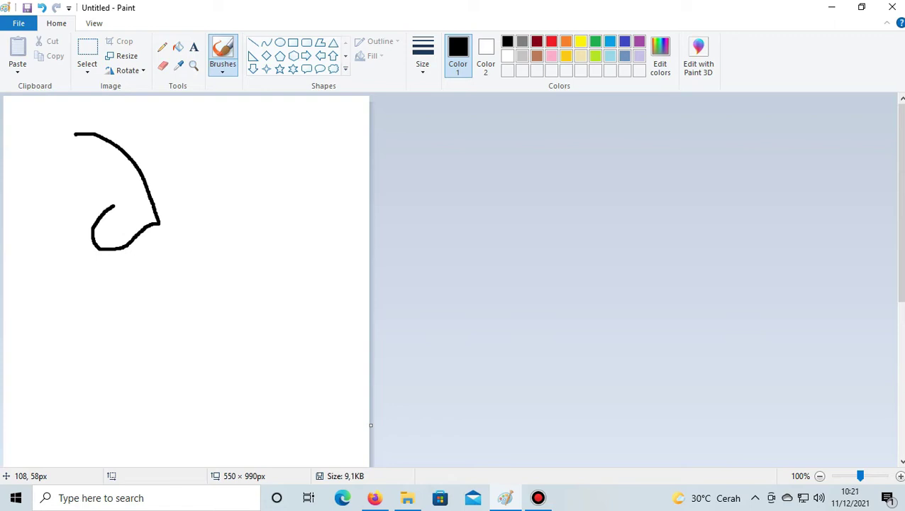
{"action": "left_click_drag", "start_coordinate": [74, 133], "coordinate": [57, 147]}
{"action": "mouse_move", "coordinate": [58, 150]}
{"action": "left_mouse_down"}
{"action": "mouse_move", "coordinate": [44, 197]}
{"action": "mouse_move", "coordinate": [47, 239]}
{"action": "mouse_move", "coordinate": [90, 374]}
{"action": "left_mouse_up"}
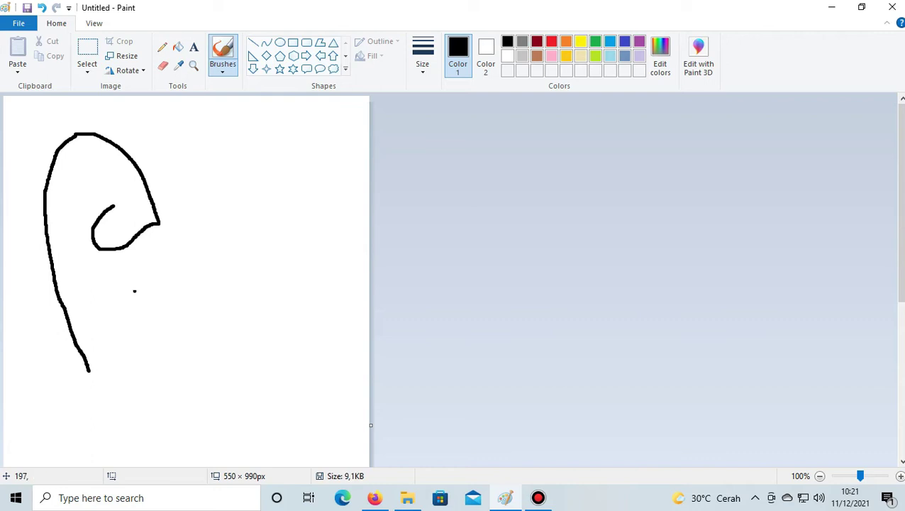
- Paint an arch below the hooked outline and a long line curving down and inward beneath the arch's right end
{"action": "scroll", "coordinate": [130, 282], "scroll_direction": "down", "scroll_amount": 5}
{"action": "scroll", "coordinate": [130, 283], "scroll_direction": "up", "scroll_amount": 5}
{"action": "mouse_move", "coordinate": [125, 276]}
{"action": "left_mouse_down"}
{"action": "mouse_move", "coordinate": [178, 254]}
{"action": "mouse_move", "coordinate": [230, 272]}
{"action": "left_mouse_up"}
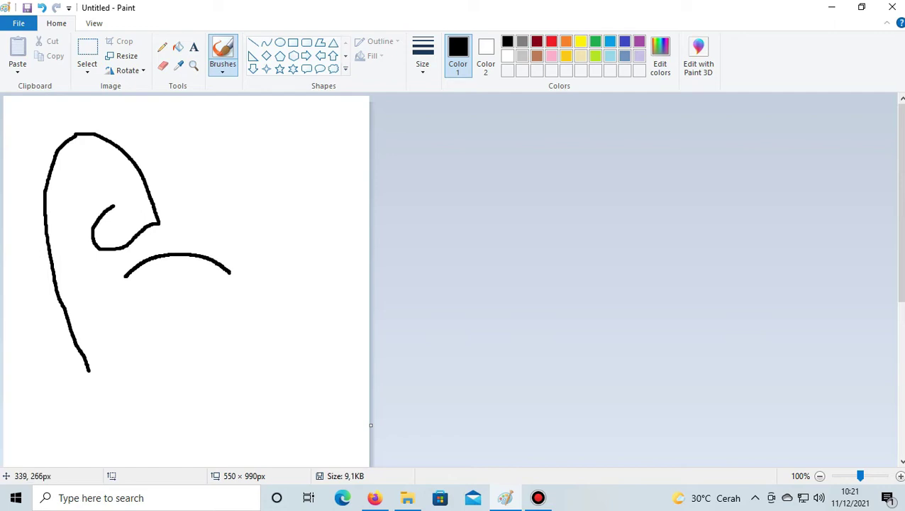
{"action": "left_click", "coordinate": [220, 257]}
{"action": "scroll", "coordinate": [235, 324], "scroll_direction": "down", "scroll_amount": 4}
{"action": "scroll", "coordinate": [232, 323], "scroll_direction": "up", "scroll_amount": 2}
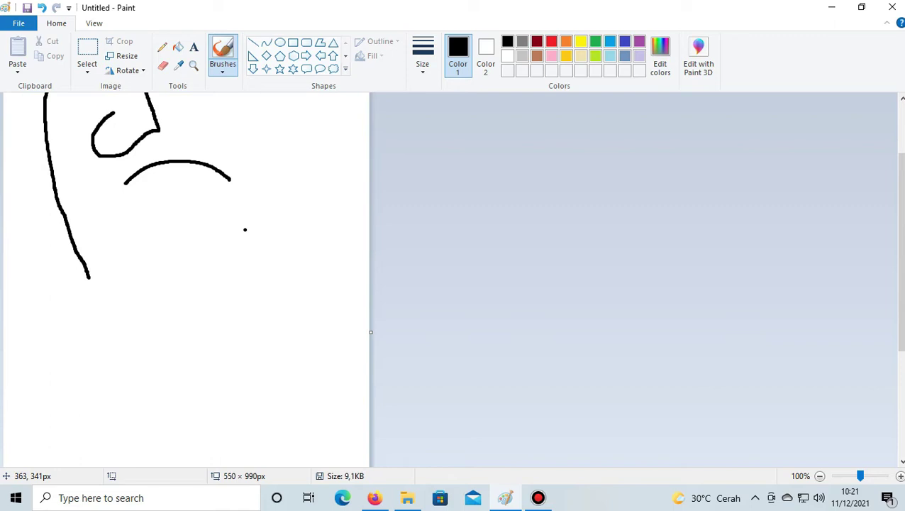
{"action": "mouse_move", "coordinate": [246, 230]}
{"action": "left_mouse_down"}
{"action": "mouse_move", "coordinate": [238, 327]}
{"action": "mouse_move", "coordinate": [179, 433]}
{"action": "left_mouse_up"}
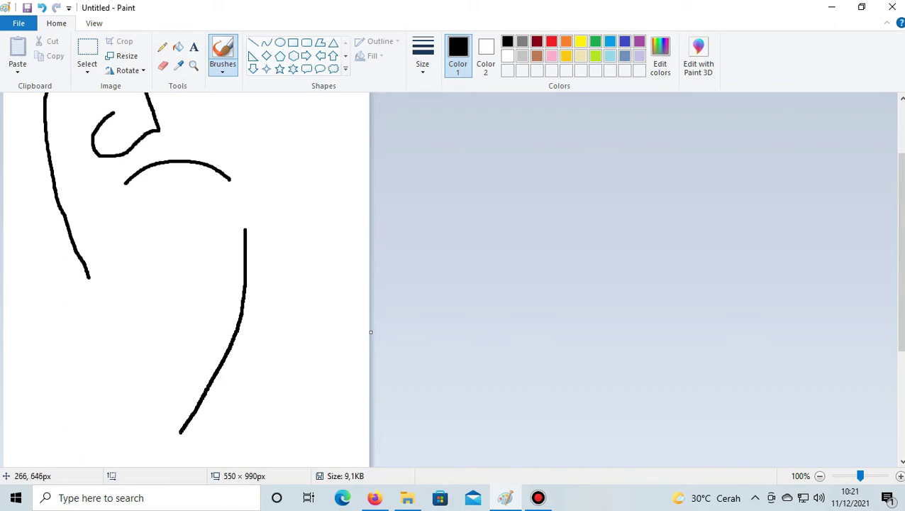
{"action": "scroll", "coordinate": [171, 361], "scroll_direction": "down", "scroll_amount": 3}
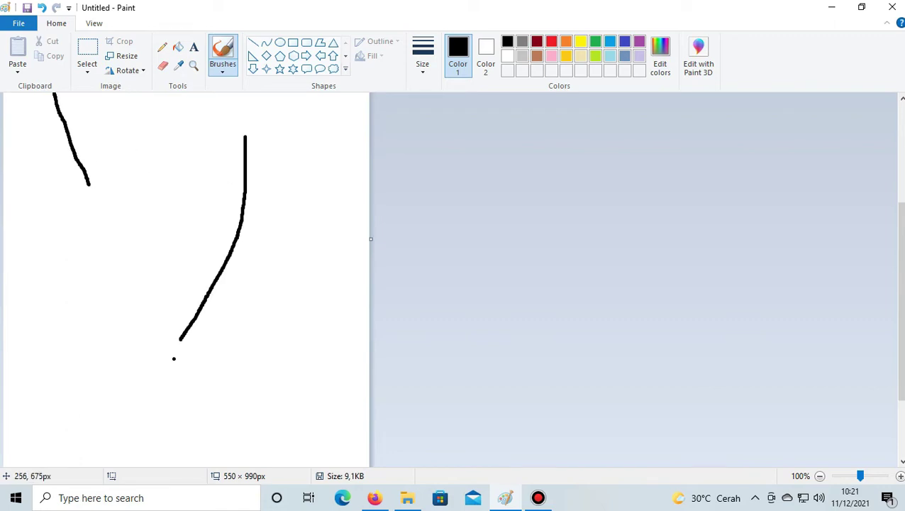
{"action": "scroll", "coordinate": [172, 359], "scroll_direction": "up", "scroll_amount": 3}
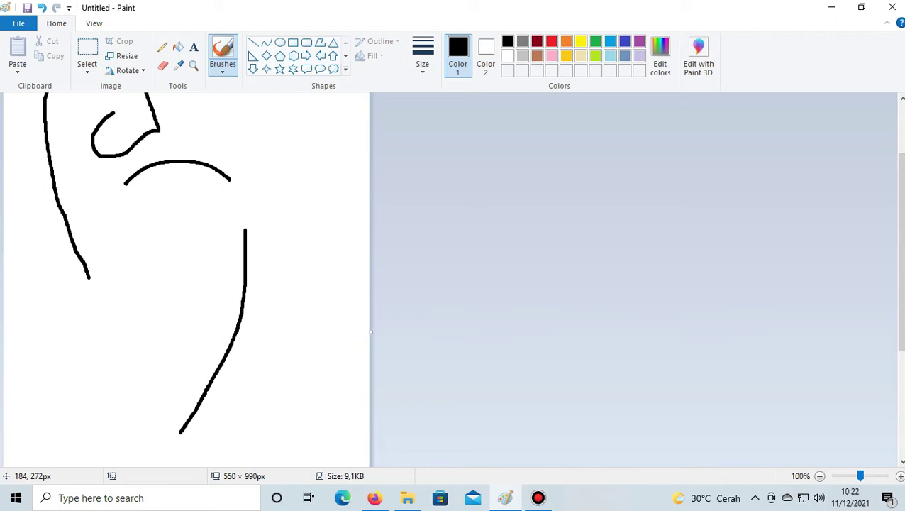
- Paint the lower shape's left side and rounded bottom, joining it to the tall outline and curling a small hook inside
{"action": "left_click_drag", "start_coordinate": [126, 182], "coordinate": [120, 210]}
{"action": "mouse_move", "coordinate": [120, 207]}
{"action": "left_mouse_down"}
{"action": "mouse_move", "coordinate": [106, 260]}
{"action": "mouse_move", "coordinate": [115, 282]}
{"action": "left_mouse_up"}
{"action": "left_click", "coordinate": [124, 277]}
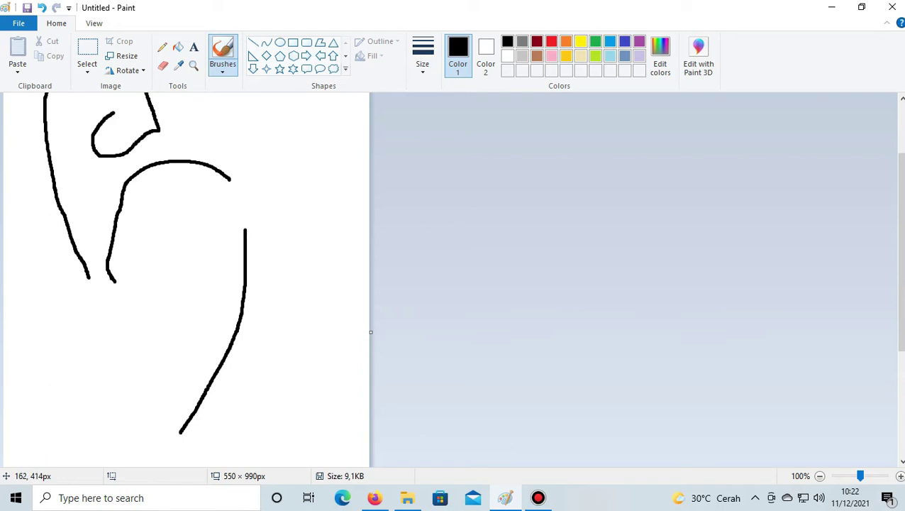
{"action": "mouse_move", "coordinate": [115, 281]}
{"action": "left_mouse_down"}
{"action": "mouse_move", "coordinate": [57, 376]}
{"action": "mouse_move", "coordinate": [61, 418]}
{"action": "mouse_move", "coordinate": [82, 436]}
{"action": "mouse_move", "coordinate": [132, 443]}
{"action": "mouse_move", "coordinate": [181, 429]}
{"action": "left_mouse_up"}
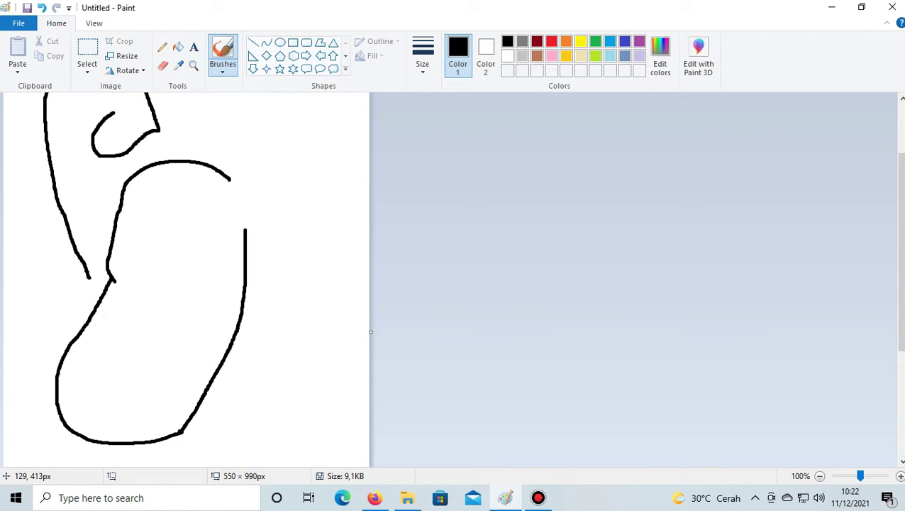
{"action": "left_click_drag", "start_coordinate": [88, 278], "coordinate": [100, 293]}
{"action": "mouse_move", "coordinate": [118, 282]}
{"action": "left_mouse_down"}
{"action": "mouse_move", "coordinate": [173, 290]}
{"action": "mouse_move", "coordinate": [178, 263]}
{"action": "mouse_move", "coordinate": [162, 254]}
{"action": "left_mouse_up"}
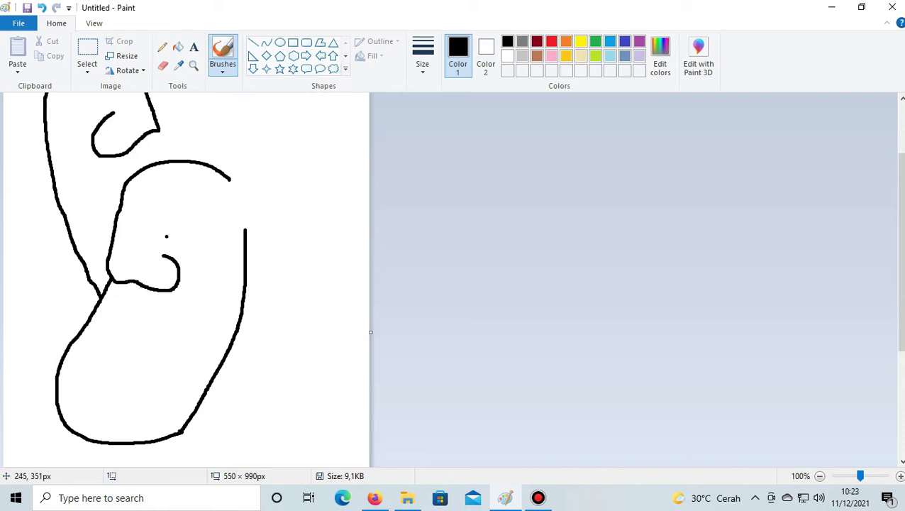
- Reduce the brush to the second-thinnest size and paint a short wavy stroke from the arch's open right end
{"action": "scroll", "coordinate": [202, 271], "scroll_direction": "down", "scroll_amount": 5}
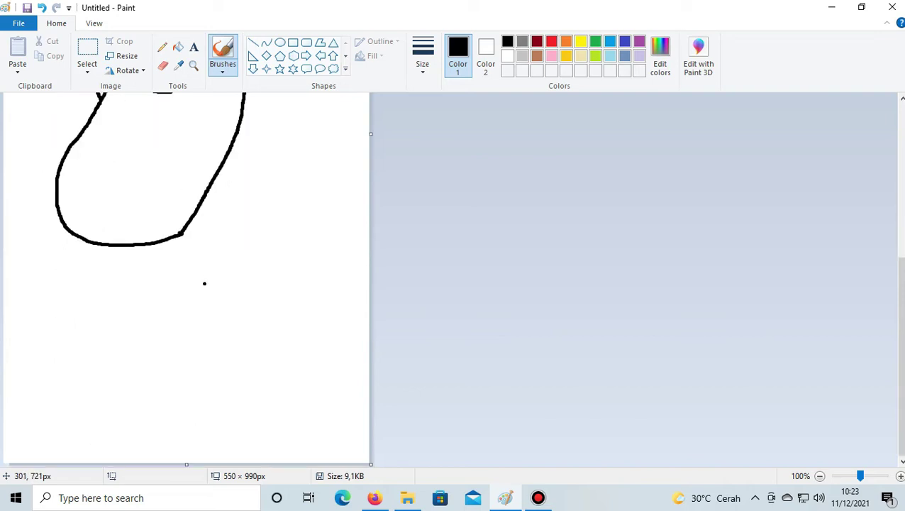
{"action": "scroll", "coordinate": [241, 305], "scroll_direction": "up", "scroll_amount": 2}
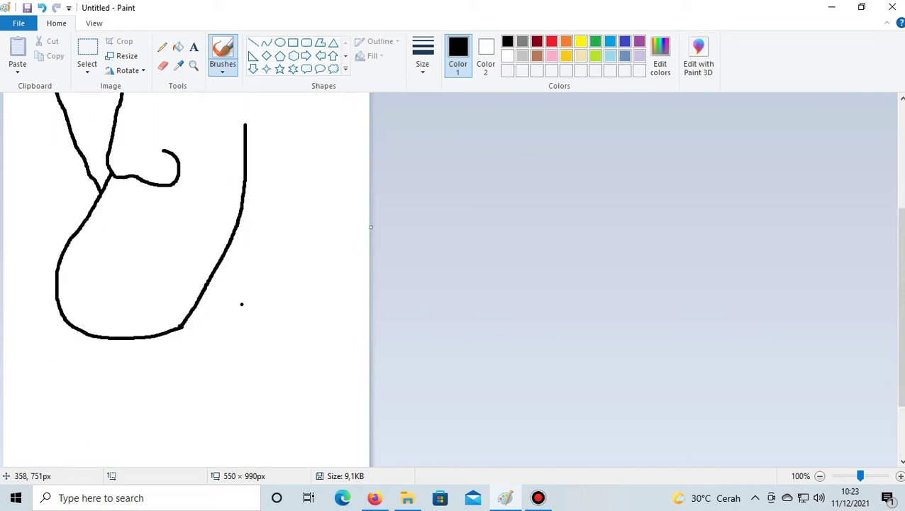
{"action": "scroll", "coordinate": [253, 281], "scroll_direction": "up", "scroll_amount": 2}
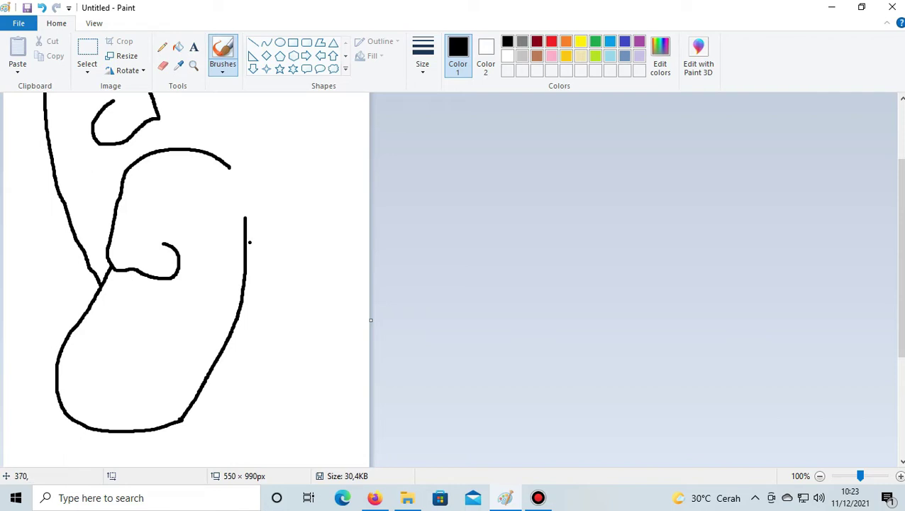
{"action": "left_click", "coordinate": [422, 55]}
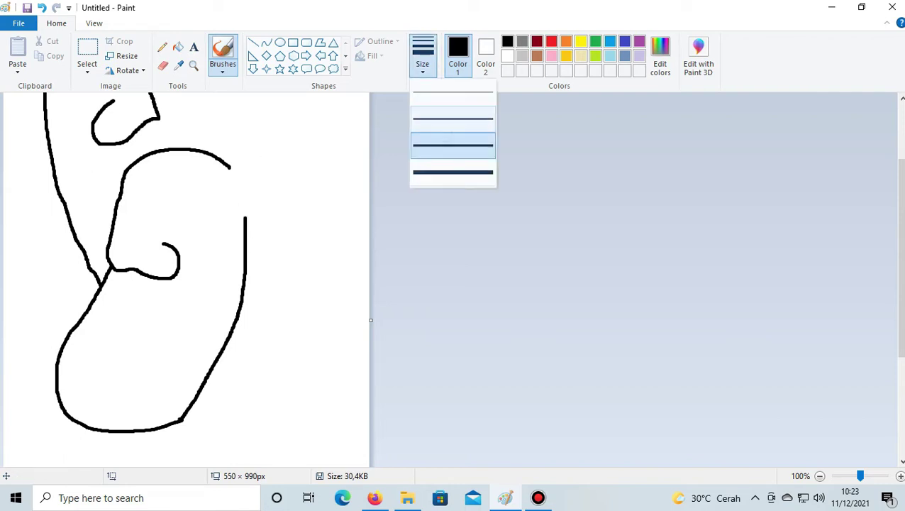
{"action": "left_click", "coordinate": [453, 146]}
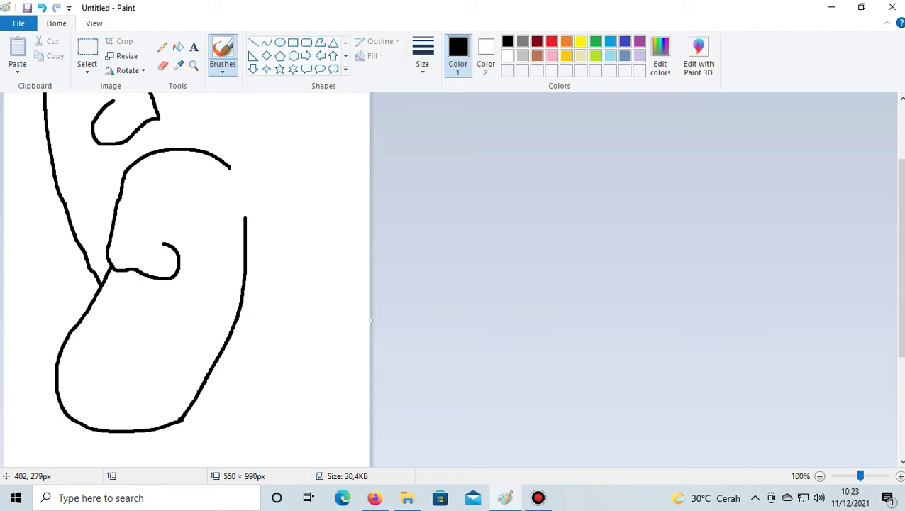
{"action": "left_click", "coordinate": [422, 57]}
{"action": "left_click", "coordinate": [453, 118]}
{"action": "mouse_move", "coordinate": [230, 169]}
{"action": "left_mouse_down"}
{"action": "mouse_move", "coordinate": [242, 163]}
{"action": "mouse_move", "coordinate": [251, 180]}
{"action": "left_mouse_up"}
{"action": "left_click_drag", "start_coordinate": [250, 179], "coordinate": [258, 195]}
{"action": "left_click_drag", "start_coordinate": [259, 195], "coordinate": [225, 166]}
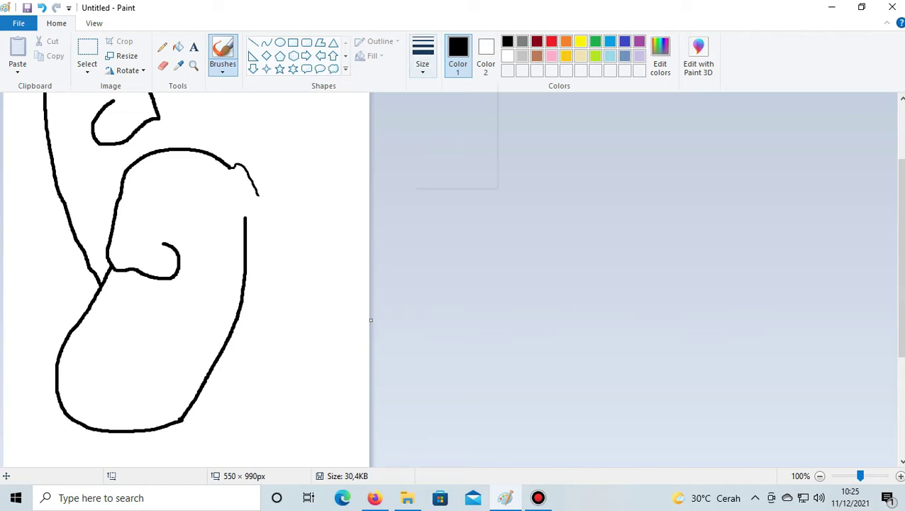
- Set the brush size to 5 px and paint a pinched outline behind the lower shape, from the arch's top around to its right edge
{"action": "left_click", "coordinate": [423, 56]}
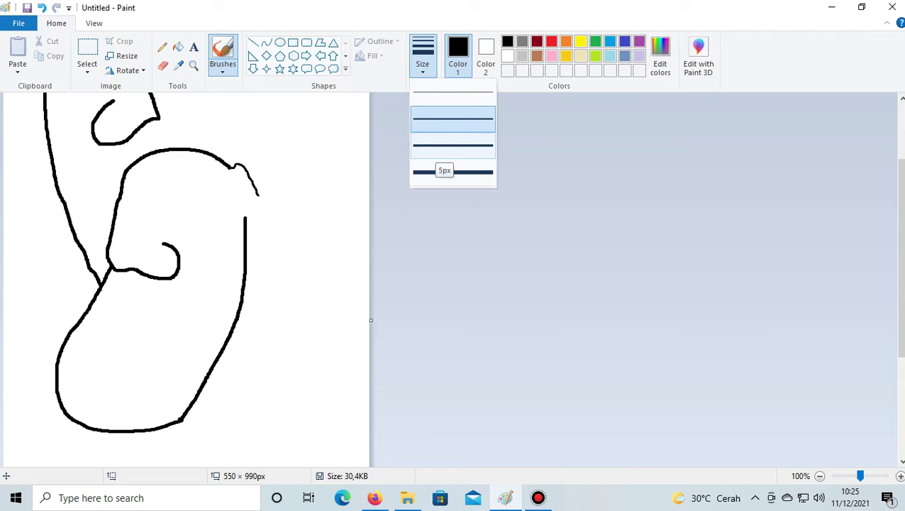
{"action": "left_click", "coordinate": [447, 145]}
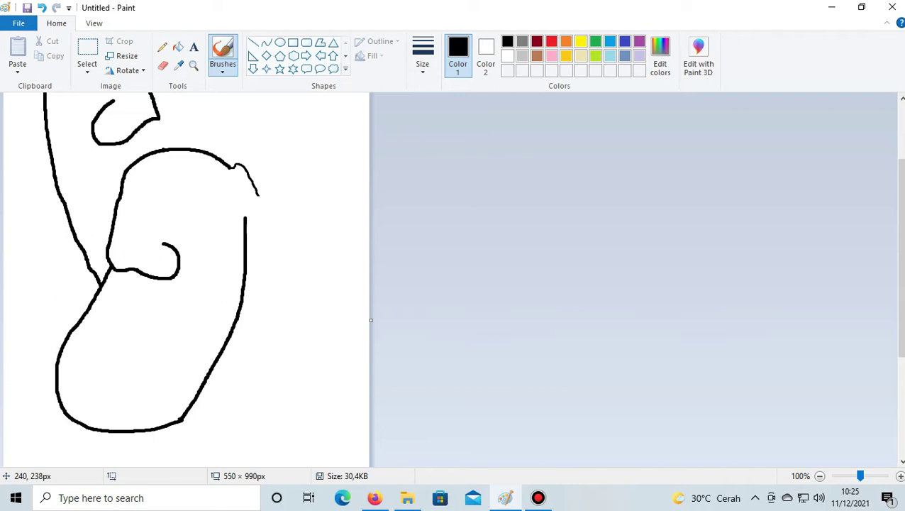
{"action": "left_click_drag", "start_coordinate": [166, 147], "coordinate": [203, 141]}
{"action": "left_click_drag", "start_coordinate": [205, 141], "coordinate": [207, 141]}
{"action": "mouse_move", "coordinate": [207, 141]}
{"action": "left_mouse_down"}
{"action": "mouse_move", "coordinate": [252, 146]}
{"action": "mouse_move", "coordinate": [276, 161]}
{"action": "mouse_move", "coordinate": [288, 202]}
{"action": "mouse_move", "coordinate": [284, 258]}
{"action": "left_mouse_up"}
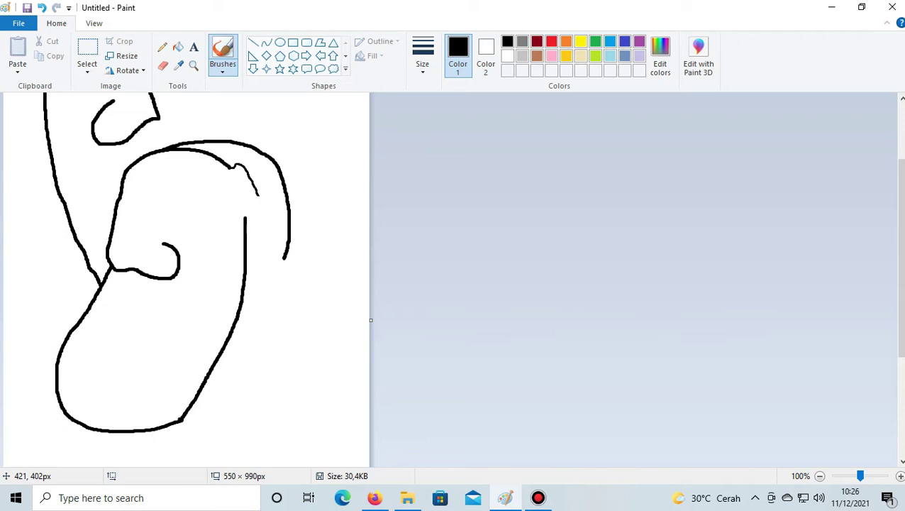
{"action": "mouse_move", "coordinate": [284, 259]}
{"action": "left_mouse_down"}
{"action": "mouse_move", "coordinate": [288, 348]}
{"action": "mouse_move", "coordinate": [266, 366]}
{"action": "mouse_move", "coordinate": [214, 368]}
{"action": "left_mouse_up"}
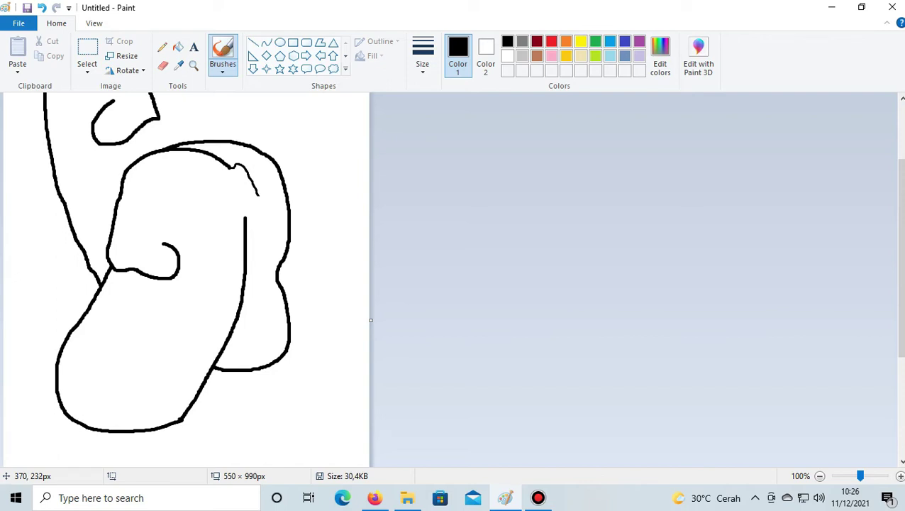
- Paint a tall rounded outline behind the pinched shape, looping from its upper edge down and back up to its underside
{"action": "mouse_move", "coordinate": [249, 145]}
{"action": "left_mouse_down"}
{"action": "mouse_move", "coordinate": [289, 116]}
{"action": "mouse_move", "coordinate": [319, 117]}
{"action": "mouse_move", "coordinate": [331, 127]}
{"action": "mouse_move", "coordinate": [337, 173]}
{"action": "left_mouse_up"}
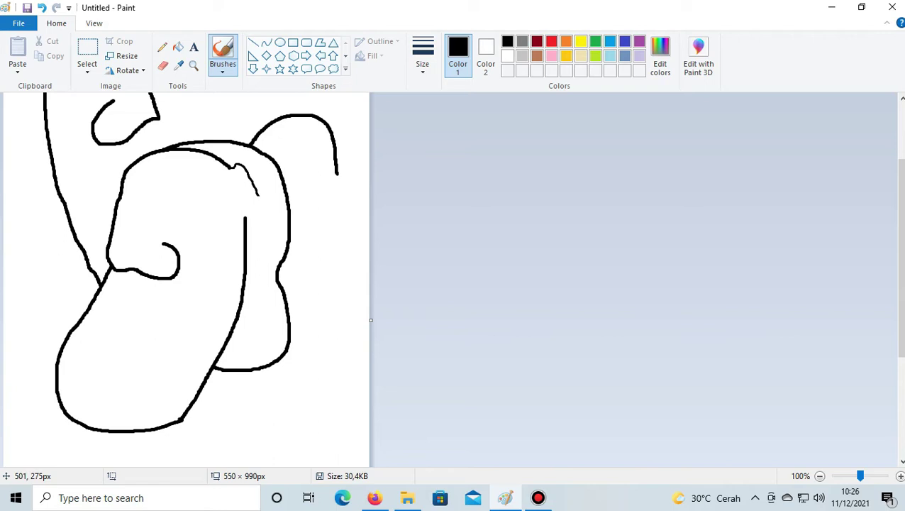
{"action": "mouse_move", "coordinate": [338, 175]}
{"action": "left_mouse_down"}
{"action": "mouse_move", "coordinate": [336, 301]}
{"action": "mouse_move", "coordinate": [315, 393]}
{"action": "mouse_move", "coordinate": [287, 433]}
{"action": "mouse_move", "coordinate": [267, 435]}
{"action": "mouse_move", "coordinate": [244, 417]}
{"action": "left_mouse_up"}
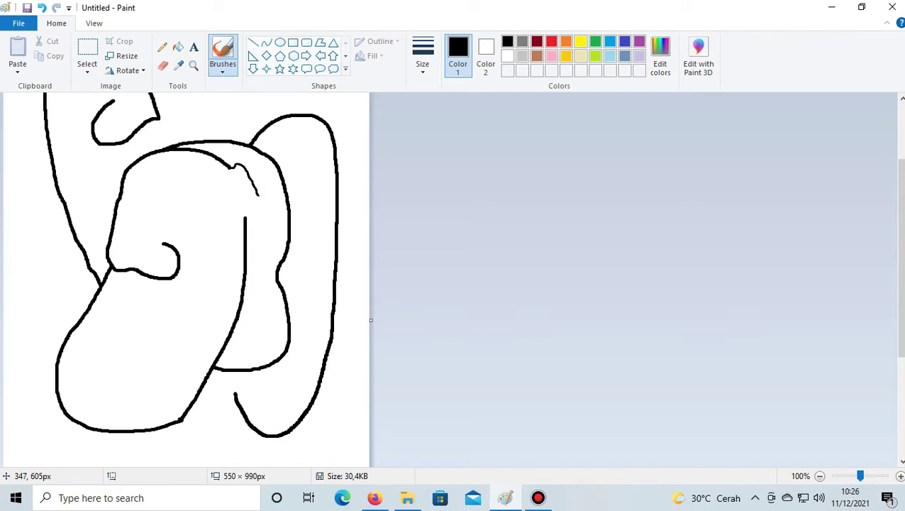
{"action": "scroll", "coordinate": [236, 377], "scroll_direction": "down", "scroll_amount": 3}
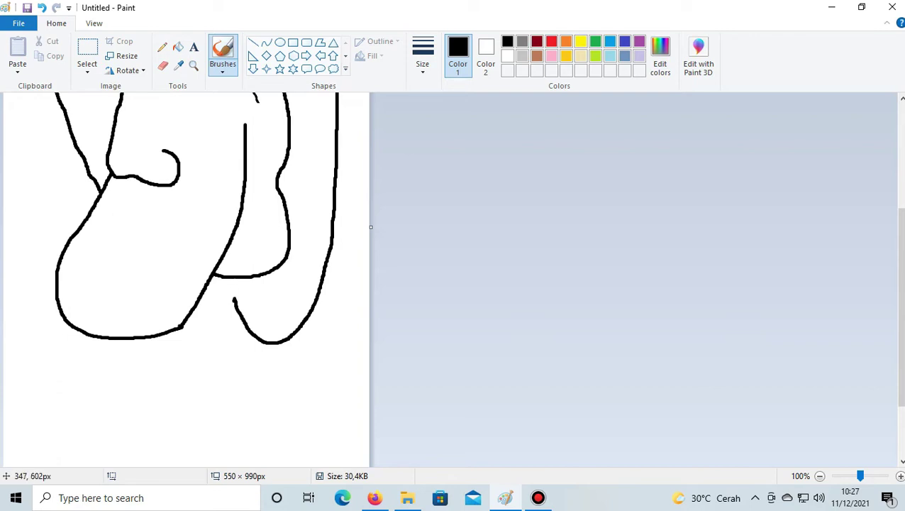
{"action": "left_click_drag", "start_coordinate": [233, 297], "coordinate": [230, 283]}
- Paint a long curved line from the corner under the pinched shape down to the canvas's bottom edge
{"action": "mouse_move", "coordinate": [215, 275]}
{"action": "left_mouse_down"}
{"action": "mouse_move", "coordinate": [217, 341]}
{"action": "mouse_move", "coordinate": [261, 416]}
{"action": "left_mouse_up"}
{"action": "scroll", "coordinate": [273, 418], "scroll_direction": "down", "scroll_amount": 3}
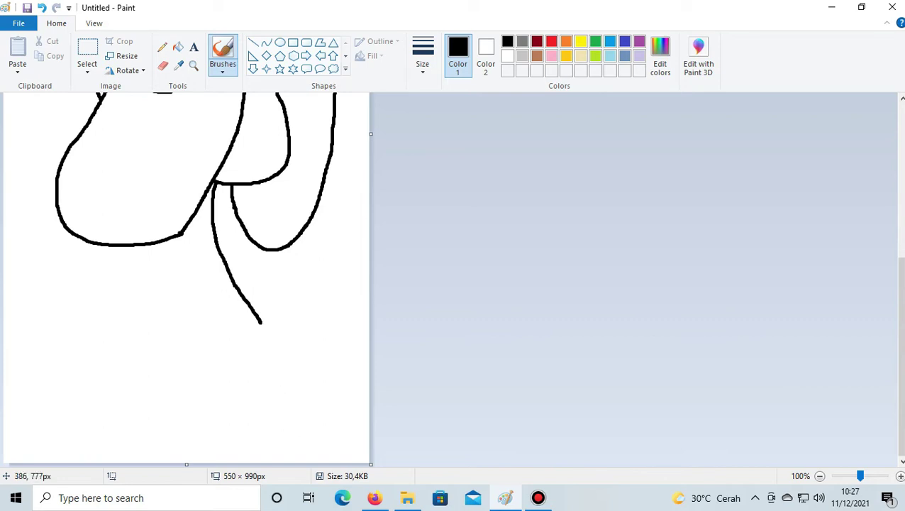
{"action": "left_click_drag", "start_coordinate": [261, 325], "coordinate": [276, 459]}
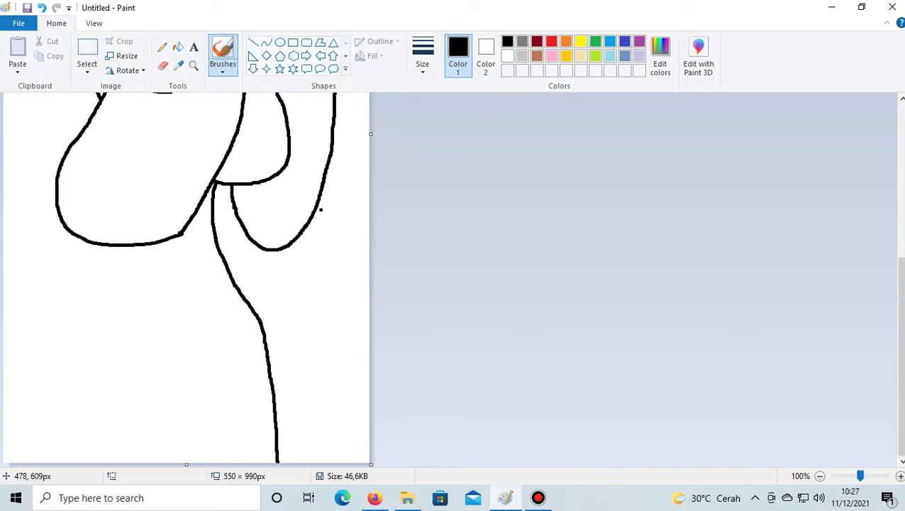
- Paint a narrow arch from the top of the tall right-hand shape and extend it straight down beside the canvas's right edge
{"action": "scroll", "coordinate": [329, 229], "scroll_direction": "up", "scroll_amount": 5}
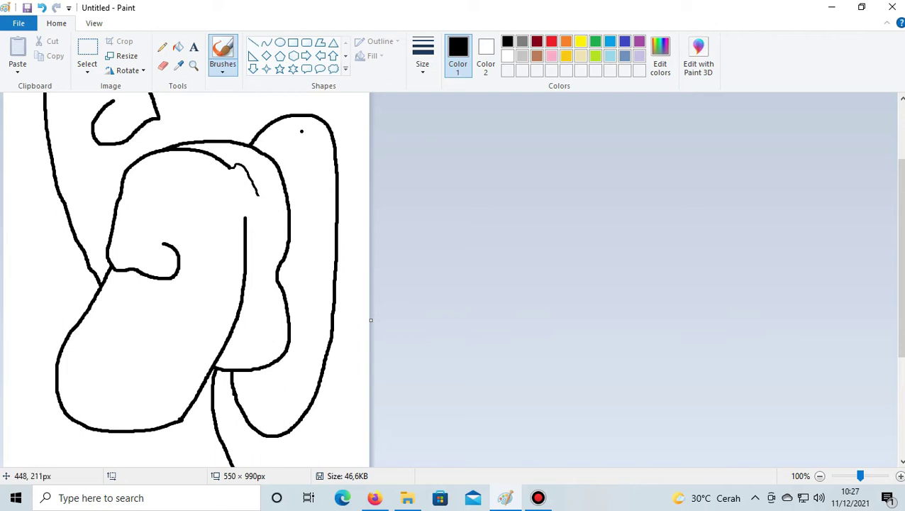
{"action": "scroll", "coordinate": [294, 120], "scroll_direction": "up", "scroll_amount": 3}
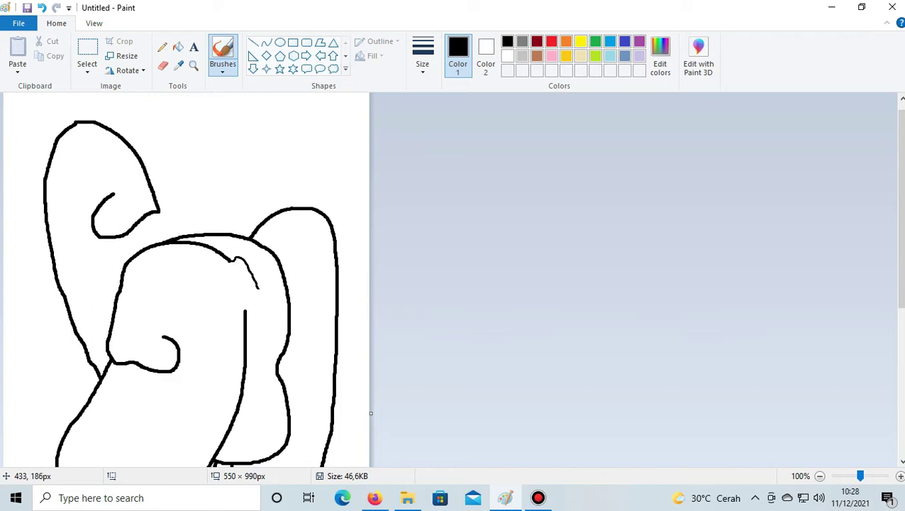
{"action": "left_click_drag", "start_coordinate": [292, 208], "coordinate": [294, 202]}
{"action": "mouse_move", "coordinate": [296, 202]}
{"action": "left_mouse_down"}
{"action": "mouse_move", "coordinate": [343, 188]}
{"action": "mouse_move", "coordinate": [362, 228]}
{"action": "left_mouse_up"}
{"action": "scroll", "coordinate": [352, 243], "scroll_direction": "down", "scroll_amount": 3}
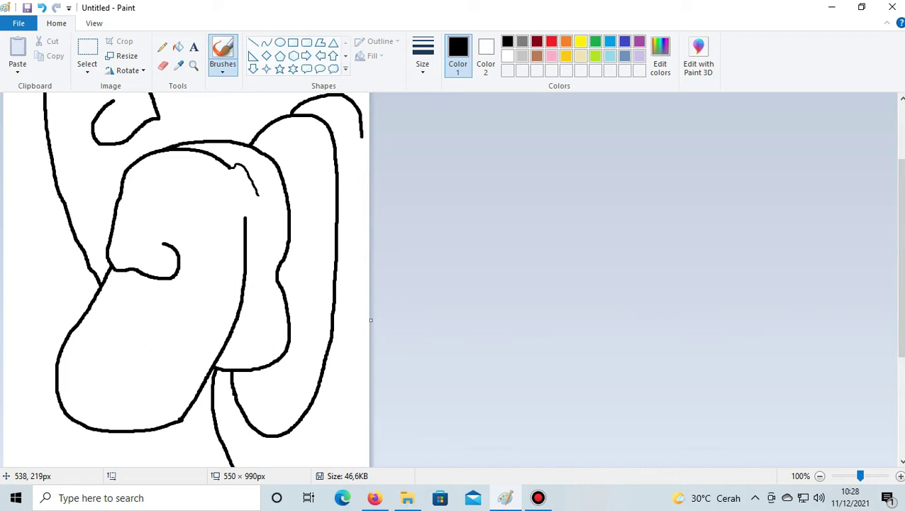
{"action": "left_click_drag", "start_coordinate": [362, 145], "coordinate": [361, 276]}
{"action": "left_click", "coordinate": [352, 264]}
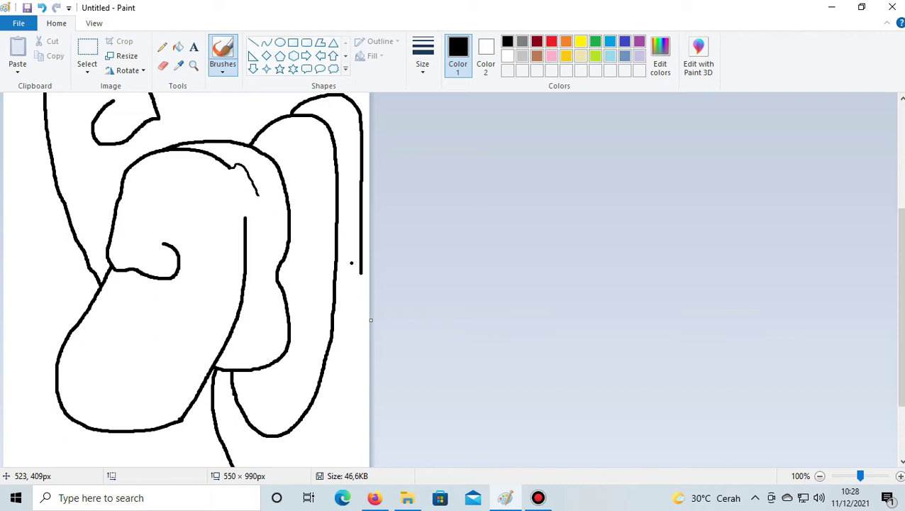
- Paint an outer line from the top of the upper left curled shape, curving down beside its left edge
{"action": "scroll", "coordinate": [353, 262], "scroll_direction": "down", "scroll_amount": 3}
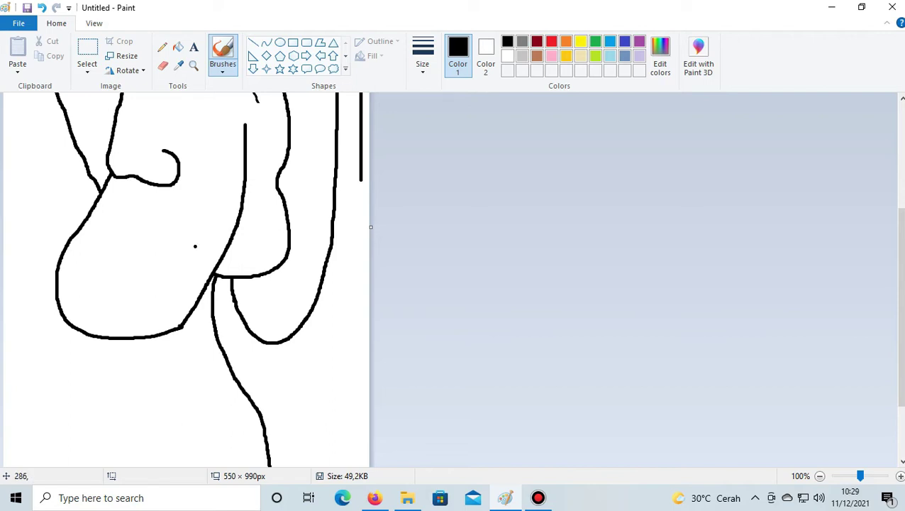
{"action": "scroll", "coordinate": [102, 251], "scroll_direction": "up", "scroll_amount": 3}
{"action": "scroll", "coordinate": [102, 251], "scroll_direction": "down", "scroll_amount": 2}
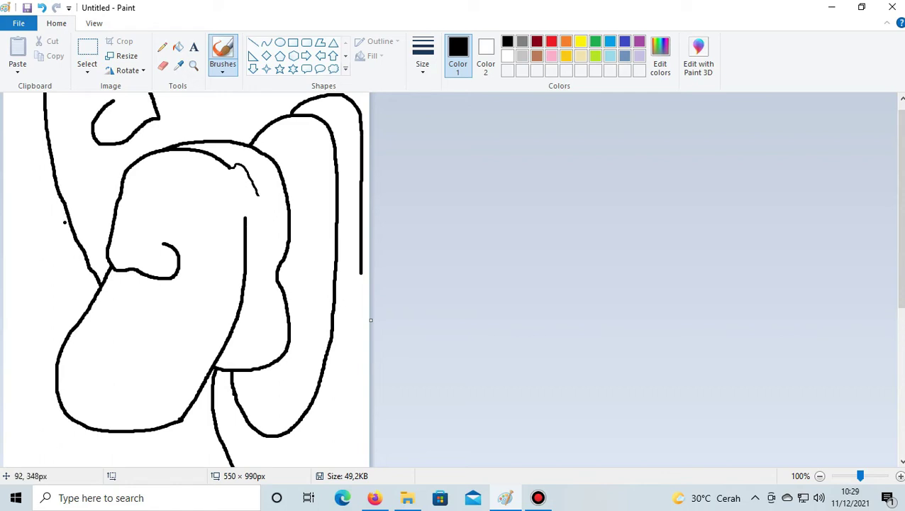
{"action": "scroll", "coordinate": [66, 219], "scroll_direction": "up", "scroll_amount": 2}
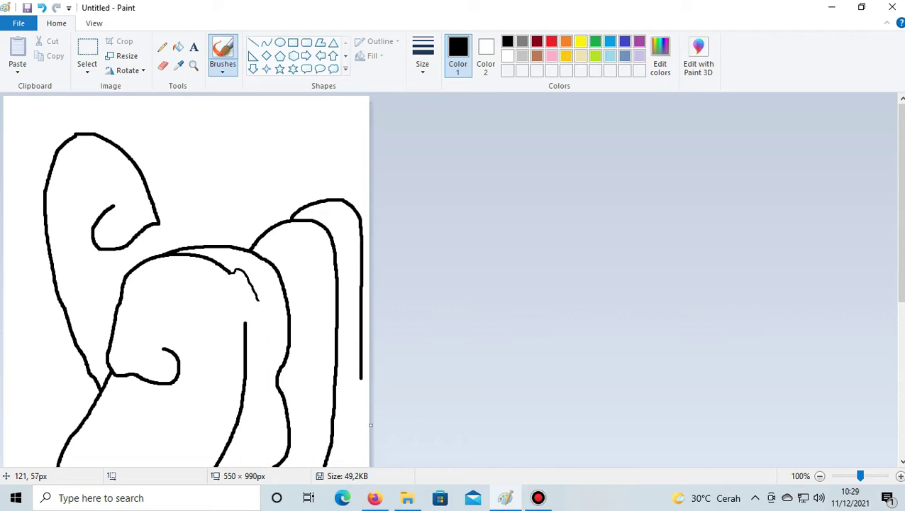
{"action": "mouse_move", "coordinate": [77, 133]}
{"action": "left_mouse_down"}
{"action": "mouse_move", "coordinate": [53, 135]}
{"action": "mouse_move", "coordinate": [27, 166]}
{"action": "mouse_move", "coordinate": [27, 264]}
{"action": "left_mouse_up"}
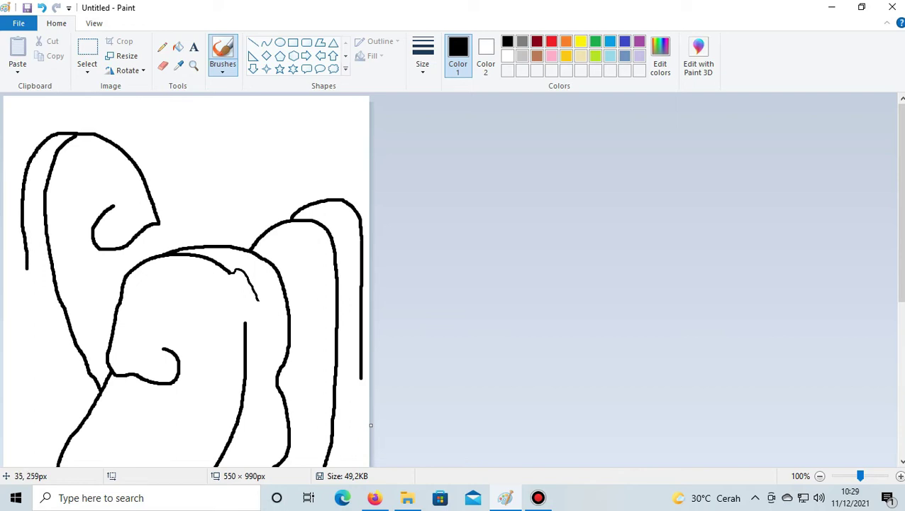
{"action": "scroll", "coordinate": [27, 234], "scroll_direction": "down", "scroll_amount": 3}
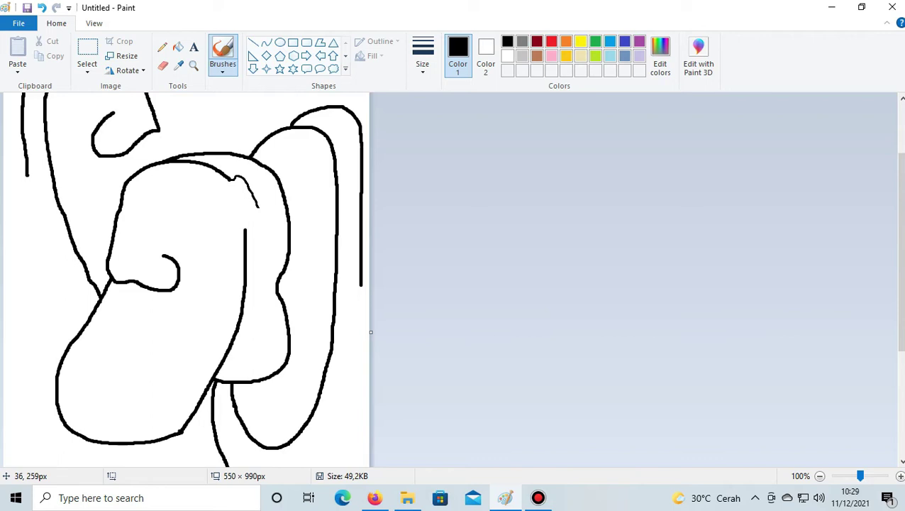
{"action": "left_click_drag", "start_coordinate": [27, 176], "coordinate": [27, 181]}
{"action": "mouse_move", "coordinate": [26, 183]}
{"action": "left_mouse_down"}
{"action": "mouse_move", "coordinate": [18, 254]}
{"action": "mouse_move", "coordinate": [36, 261]}
{"action": "mouse_move", "coordinate": [71, 242]}
{"action": "left_mouse_up"}
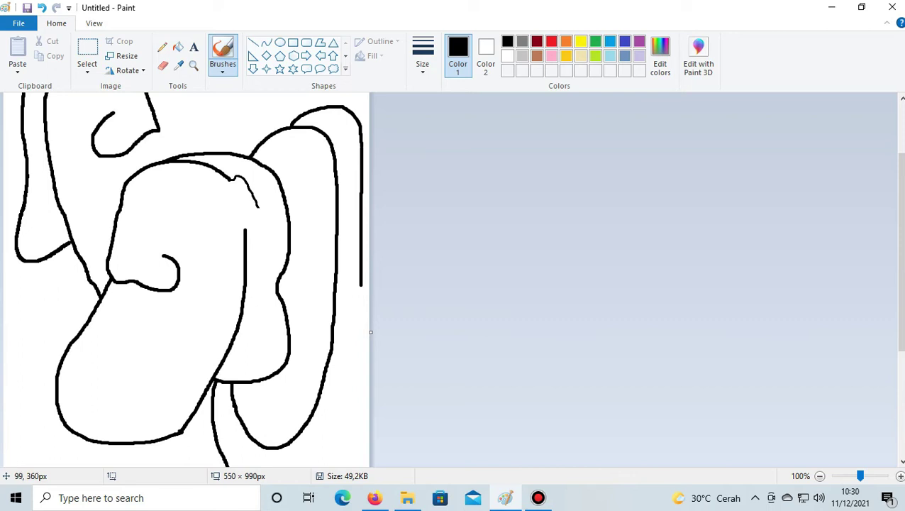
{"action": "scroll", "coordinate": [67, 258], "scroll_direction": "down", "scroll_amount": 3}
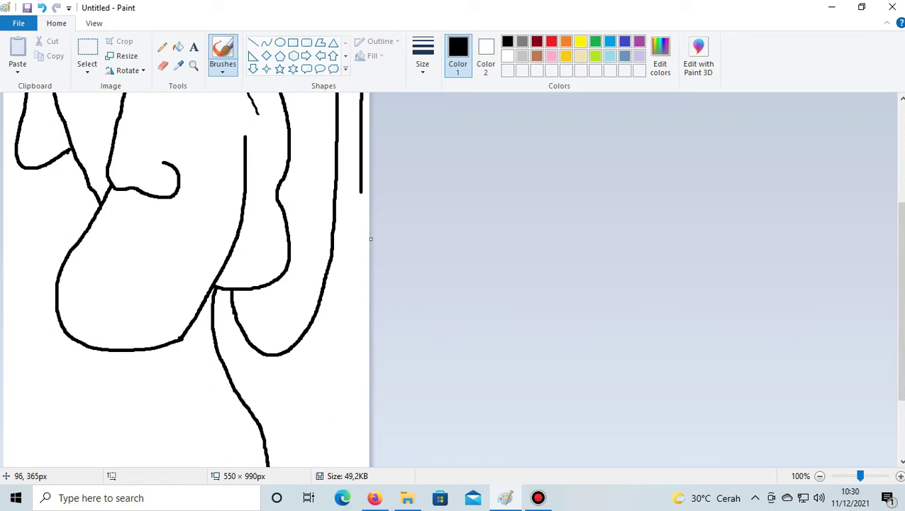
{"action": "scroll", "coordinate": [75, 202], "scroll_direction": "up", "scroll_amount": 6}
{"action": "scroll", "coordinate": [75, 203], "scroll_direction": "down", "scroll_amount": 3}
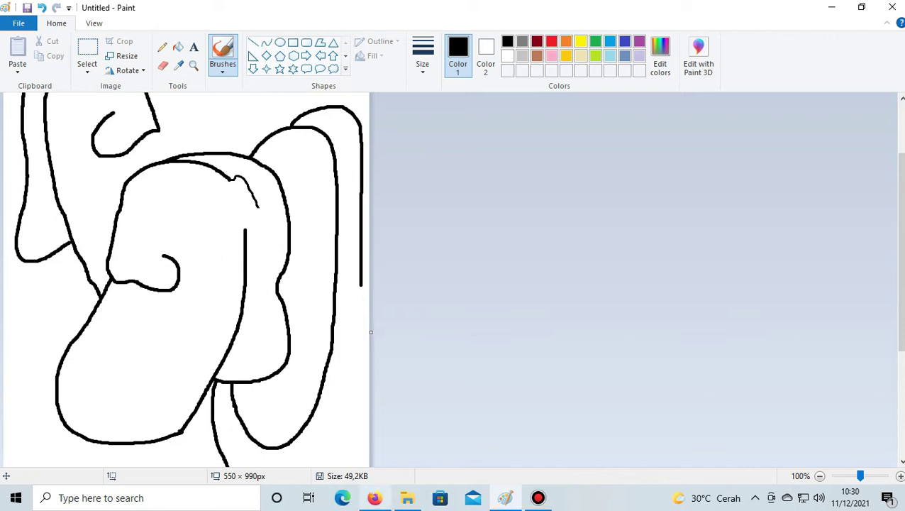
{"action": "scroll", "coordinate": [124, 294], "scroll_direction": "up", "scroll_amount": 3}
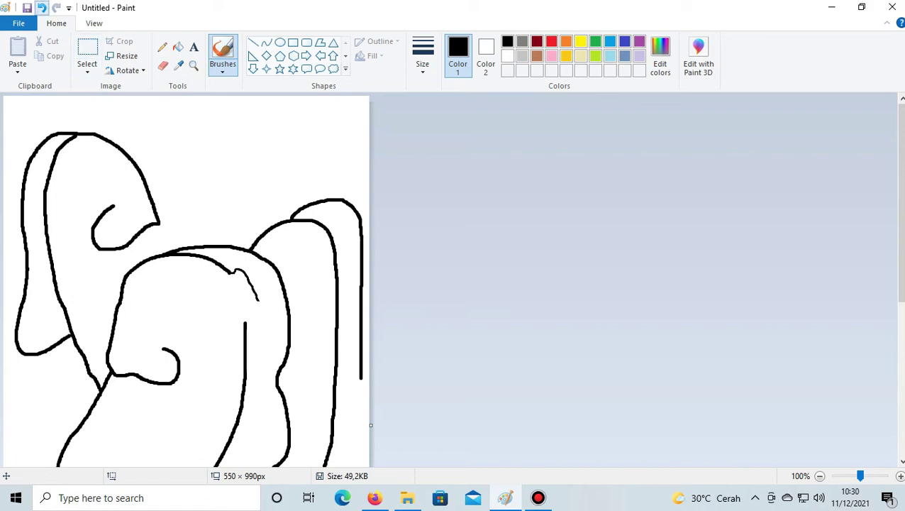
{"action": "left_click", "coordinate": [41, 8]}
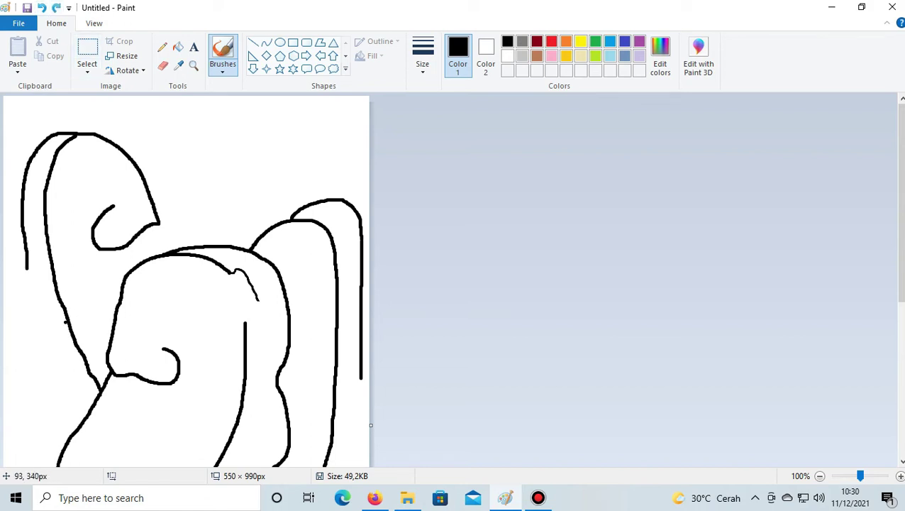
- Paint a long line from the upper left shape's lower edge, curving outward and down the canvas's left side to its bottom edge
{"action": "scroll", "coordinate": [72, 341], "scroll_direction": "down", "scroll_amount": 3}
{"action": "scroll", "coordinate": [73, 341], "scroll_direction": "up", "scroll_amount": 3}
{"action": "mouse_move", "coordinate": [66, 317]}
{"action": "left_mouse_down"}
{"action": "mouse_move", "coordinate": [26, 365]}
{"action": "mouse_move", "coordinate": [21, 402]}
{"action": "left_mouse_up"}
{"action": "scroll", "coordinate": [22, 399], "scroll_direction": "down", "scroll_amount": 3}
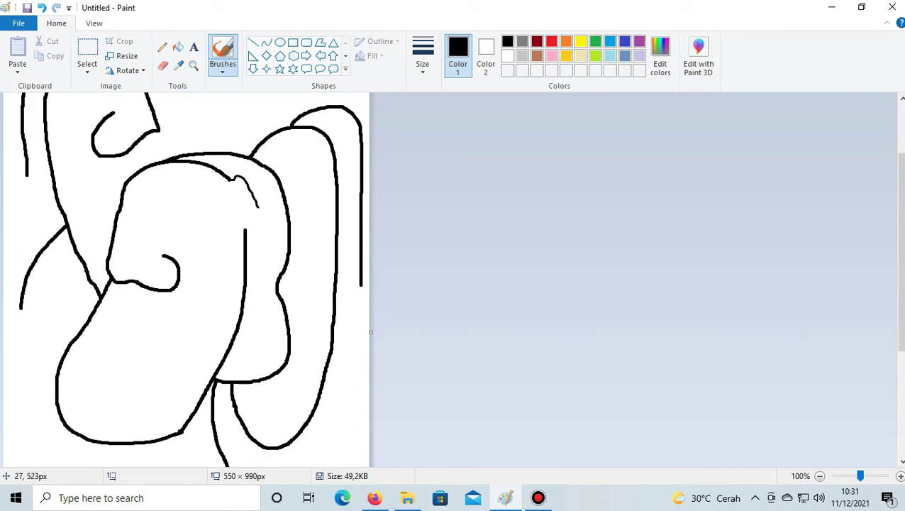
{"action": "scroll", "coordinate": [57, 205], "scroll_direction": "down", "scroll_amount": 5}
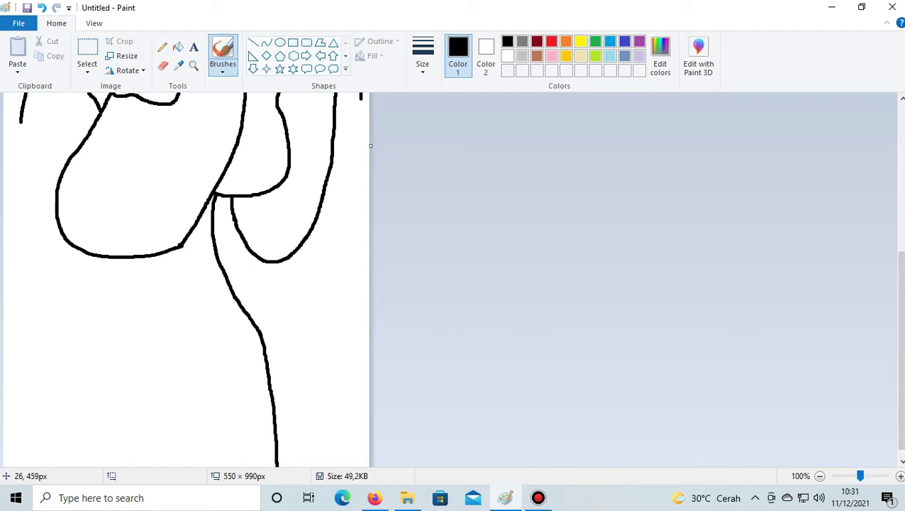
{"action": "left_click_drag", "start_coordinate": [22, 126], "coordinate": [12, 229]}
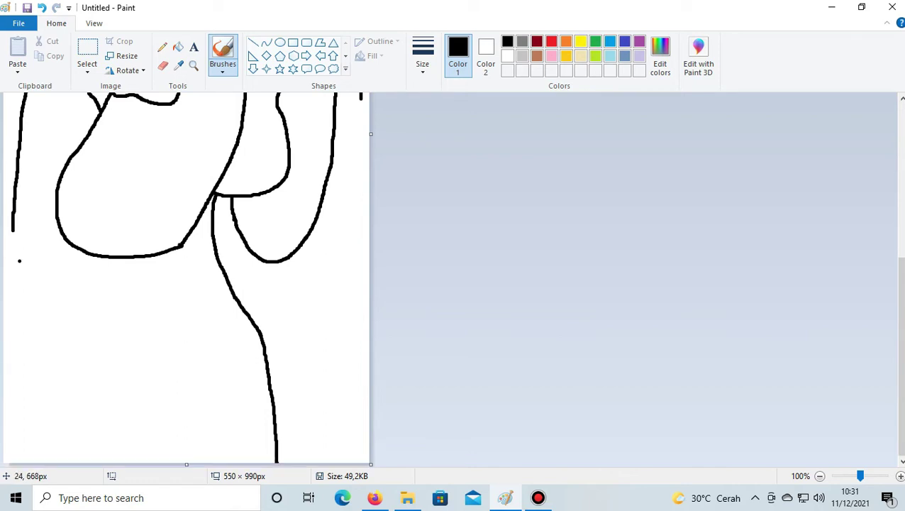
{"action": "scroll", "coordinate": [17, 256], "scroll_direction": "down", "scroll_amount": 1}
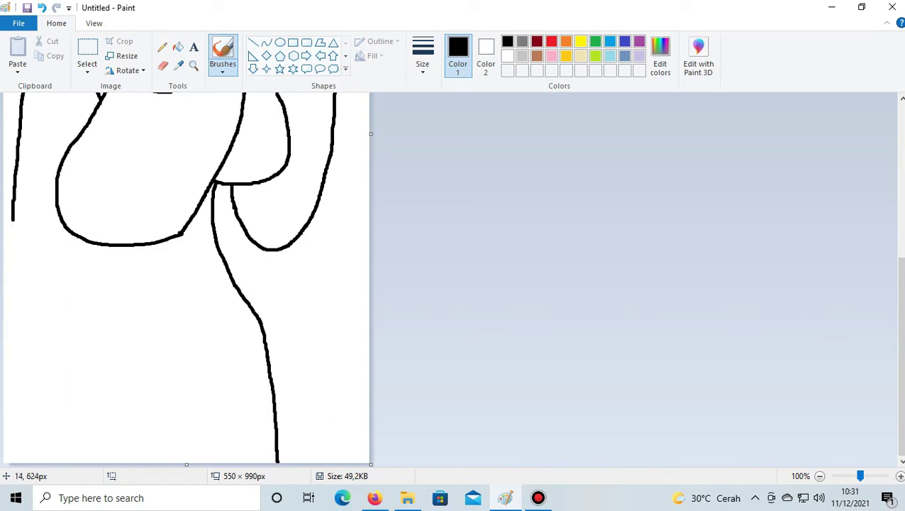
{"action": "left_click_drag", "start_coordinate": [12, 223], "coordinate": [15, 304]}
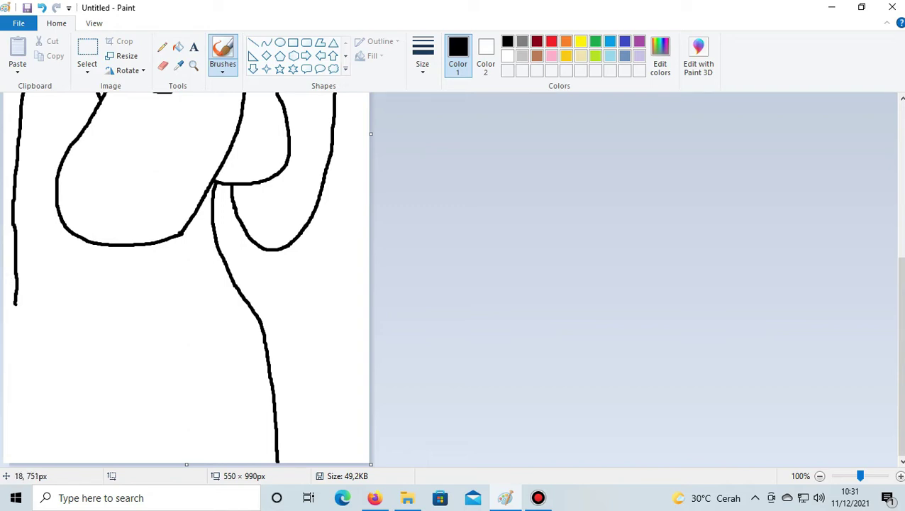
{"action": "left_click_drag", "start_coordinate": [14, 306], "coordinate": [15, 423]}
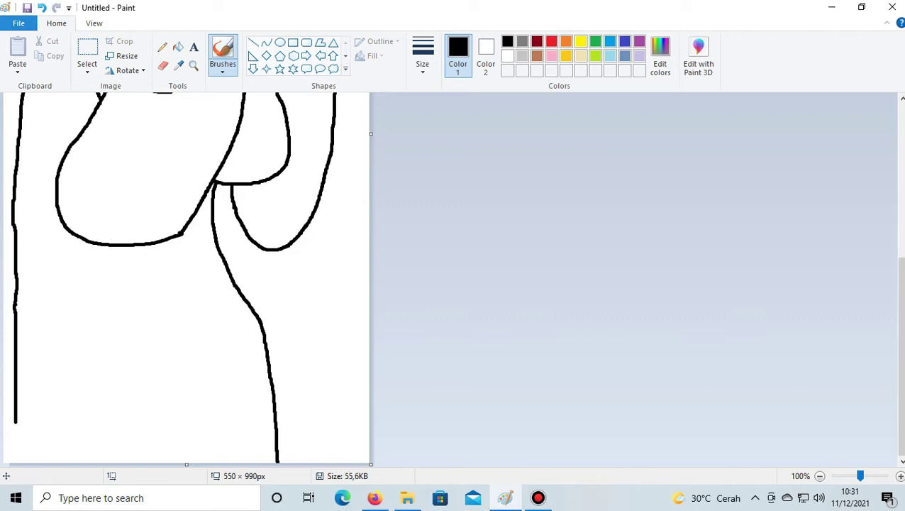
{"action": "left_click_drag", "start_coordinate": [15, 420], "coordinate": [16, 461]}
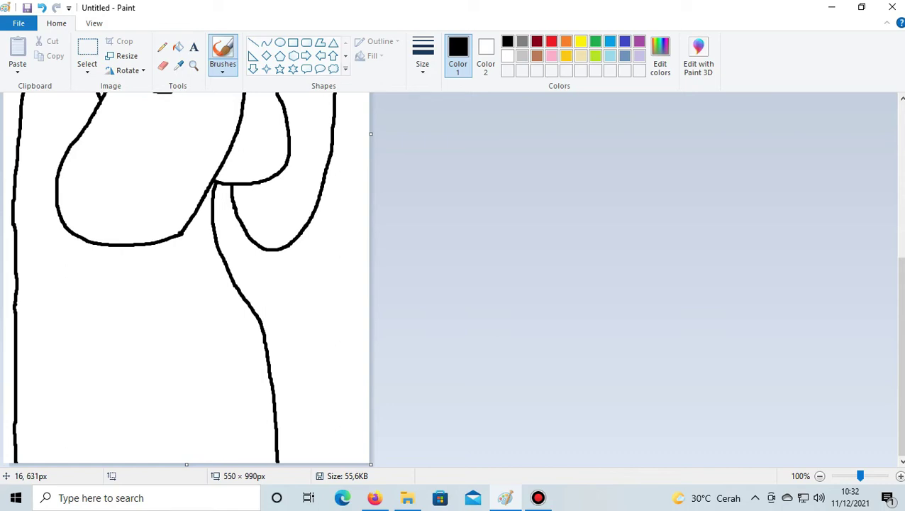
- Paint two curved bands across the top of the left-hand shape, from its outer line to the upper shape's lower edge
{"action": "scroll", "coordinate": [15, 208], "scroll_direction": "up", "scroll_amount": 5}
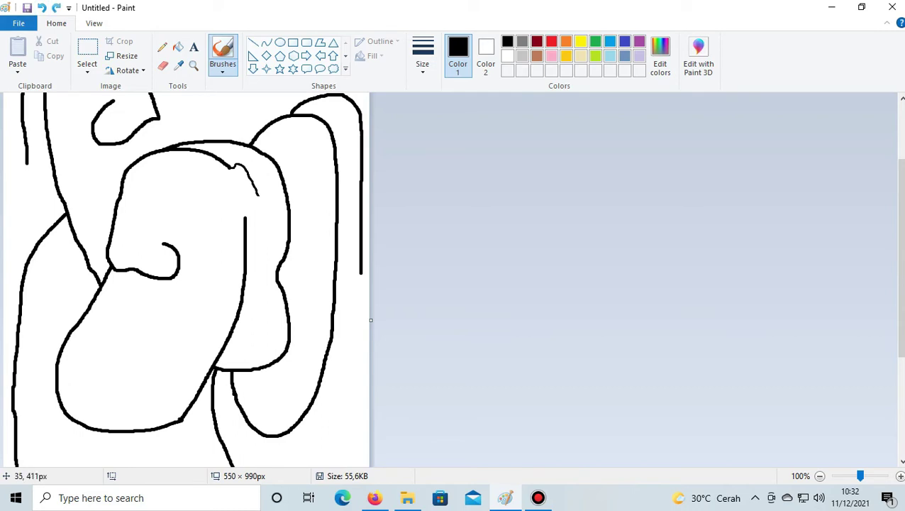
{"action": "left_click_drag", "start_coordinate": [29, 264], "coordinate": [93, 273]}
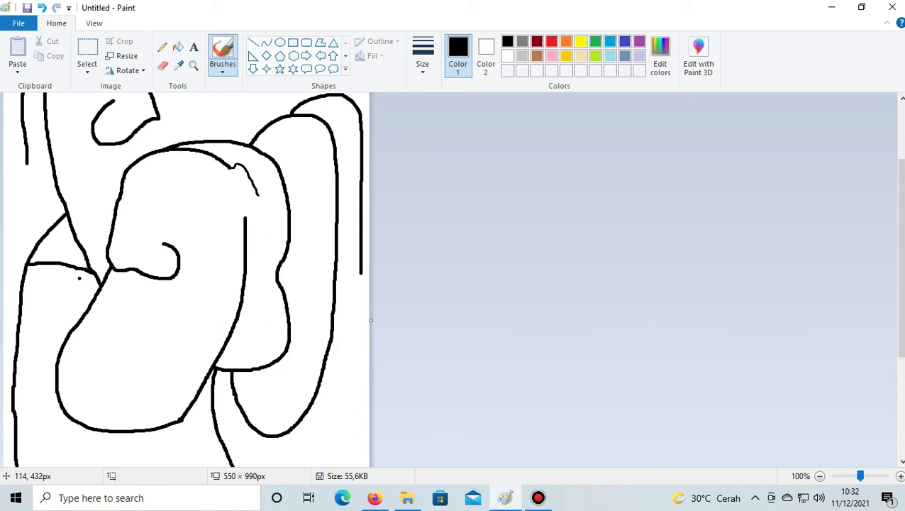
{"action": "scroll", "coordinate": [80, 279], "scroll_direction": "down", "scroll_amount": 3}
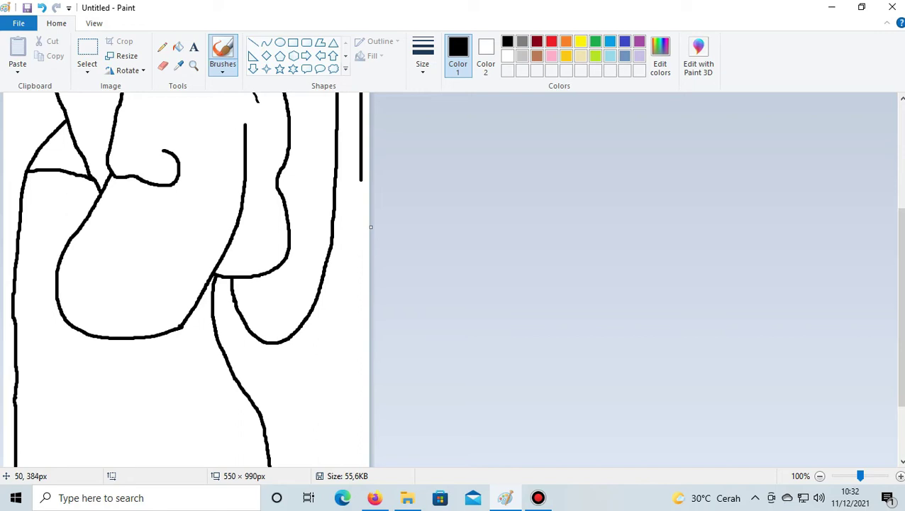
{"action": "left_click_drag", "start_coordinate": [40, 150], "coordinate": [83, 159]}
- Paint a mouth below the nose curl, with a wavy upper lip, a dividing line and a rounded lower lip
{"action": "left_click_drag", "start_coordinate": [103, 192], "coordinate": [124, 198]}
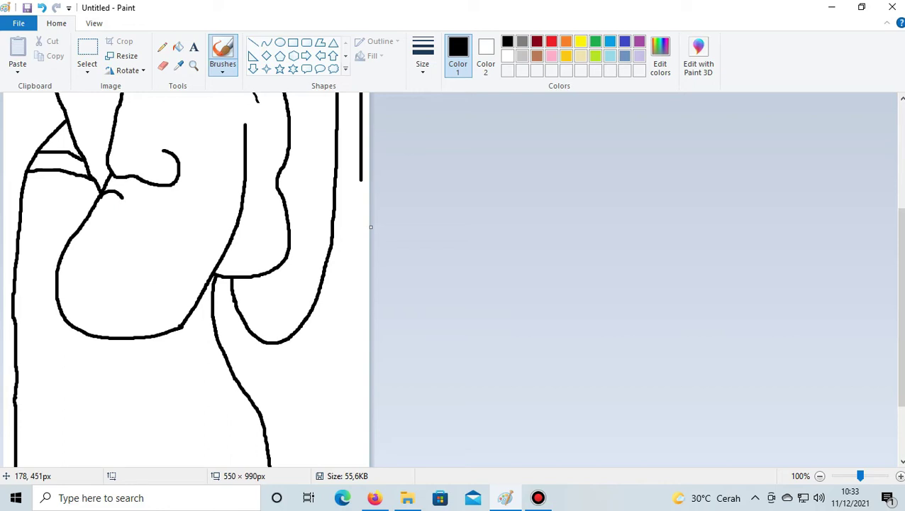
{"action": "left_click_drag", "start_coordinate": [124, 199], "coordinate": [145, 199]}
{"action": "left_click_drag", "start_coordinate": [144, 199], "coordinate": [186, 220]}
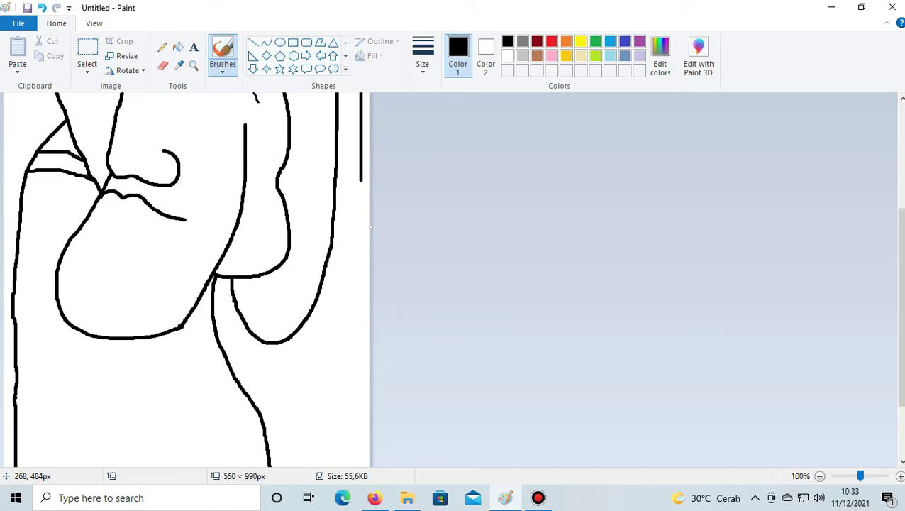
{"action": "left_click_drag", "start_coordinate": [186, 220], "coordinate": [92, 210]}
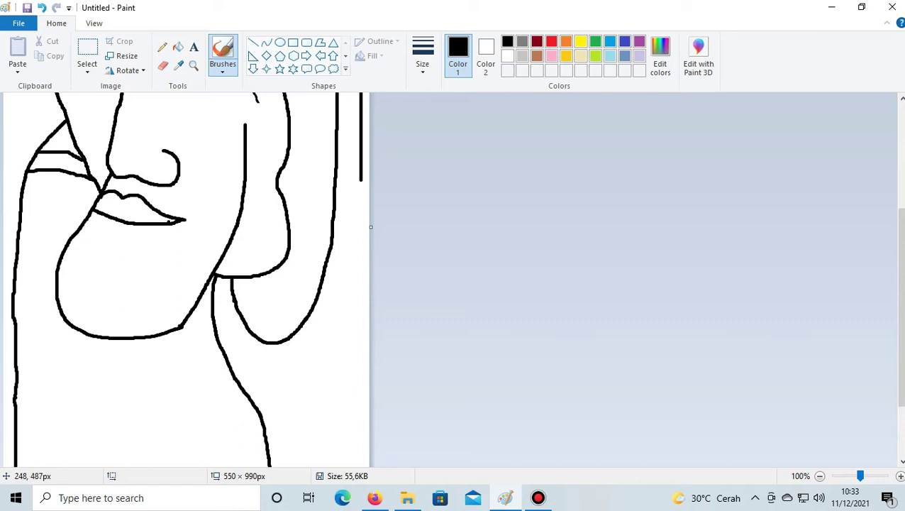
{"action": "mouse_move", "coordinate": [186, 220]}
{"action": "left_mouse_down"}
{"action": "mouse_move", "coordinate": [131, 238]}
{"action": "mouse_move", "coordinate": [85, 221]}
{"action": "left_mouse_up"}
- Paint a curved band from the face outline at the lower lip across to the long left-hand line
{"action": "left_click", "coordinate": [81, 236]}
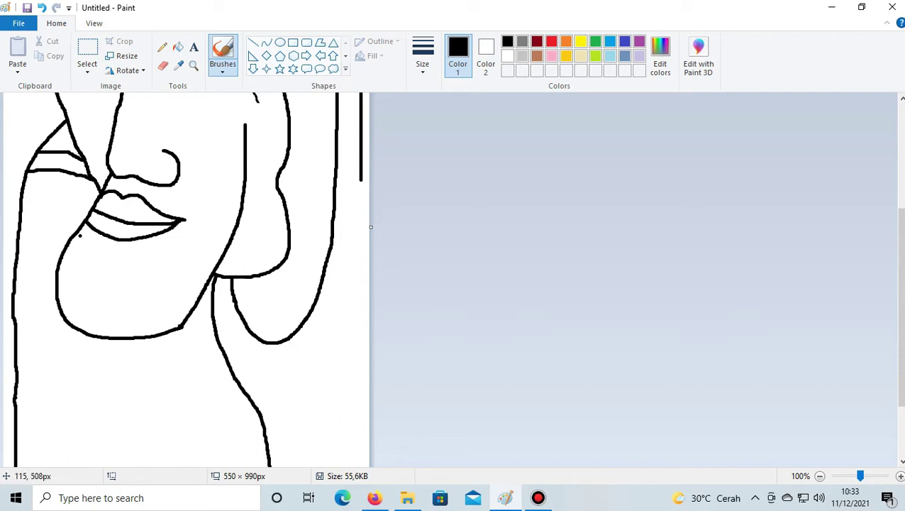
{"action": "left_click_drag", "start_coordinate": [80, 236], "coordinate": [85, 223]}
{"action": "left_click_drag", "start_coordinate": [87, 219], "coordinate": [48, 188]}
{"action": "left_click", "coordinate": [35, 189]}
{"action": "key", "text": "ctrl+z"}
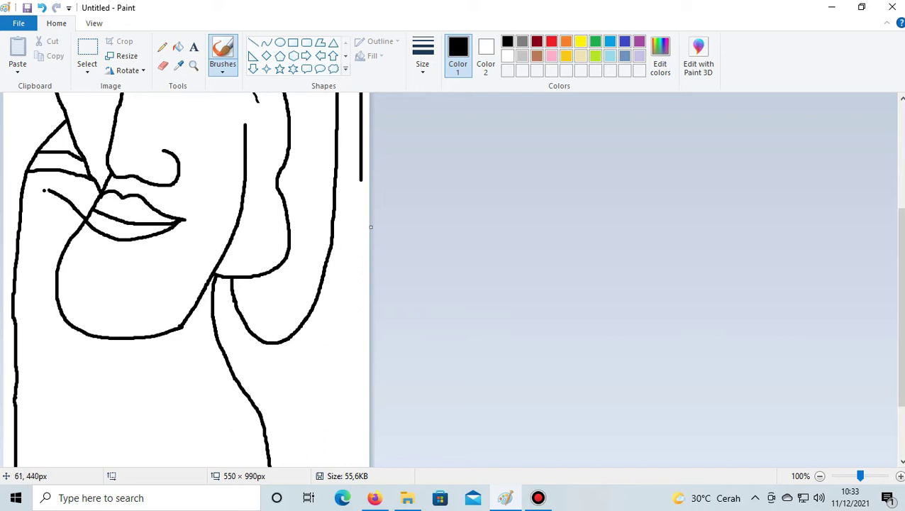
{"action": "left_click_drag", "start_coordinate": [46, 190], "coordinate": [22, 199]}
- Paint two more curved bands below it, from the chin's left edge to the long left-hand line
{"action": "left_click_drag", "start_coordinate": [71, 237], "coordinate": [30, 217]}
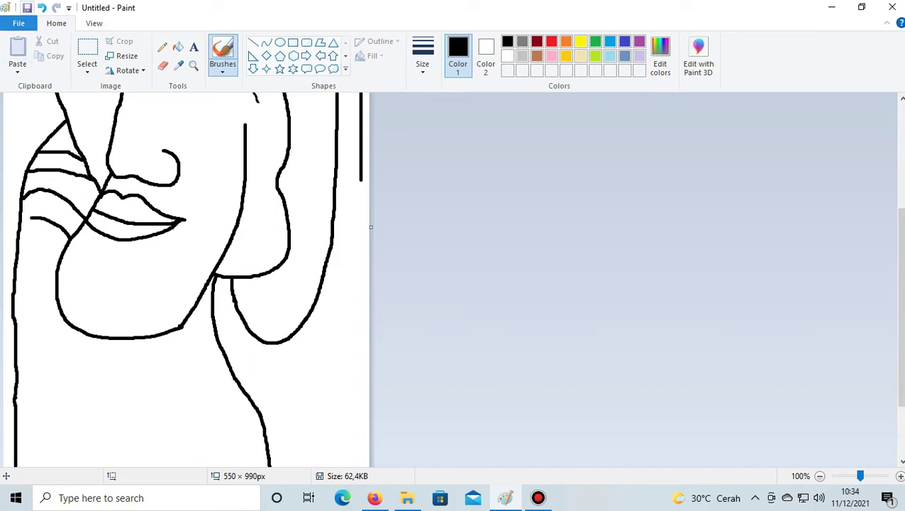
{"action": "left_click", "coordinate": [41, 8]}
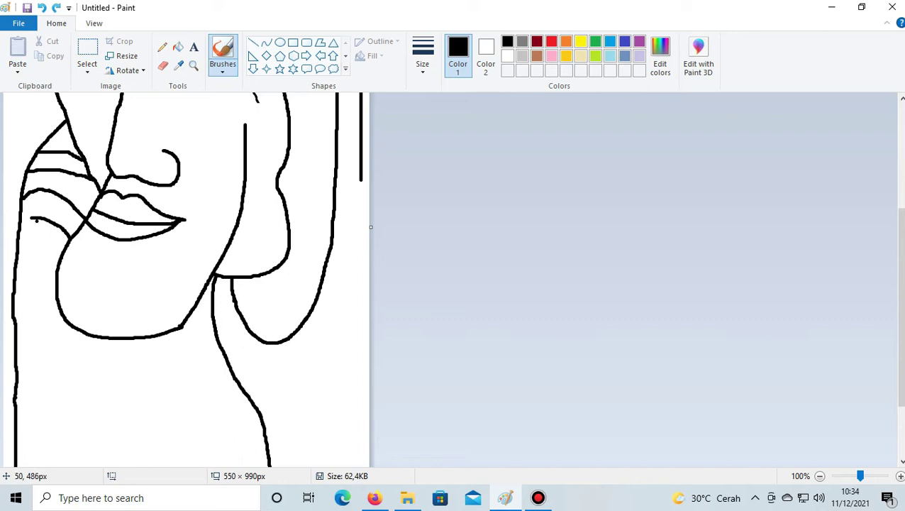
{"action": "left_click_drag", "start_coordinate": [30, 217], "coordinate": [22, 218]}
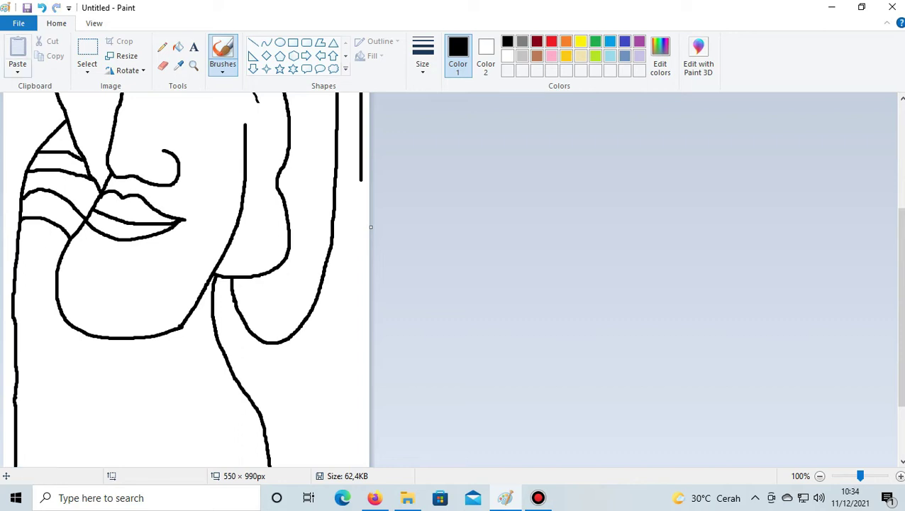
{"action": "scroll", "coordinate": [113, 142], "scroll_direction": "down", "scroll_amount": 3}
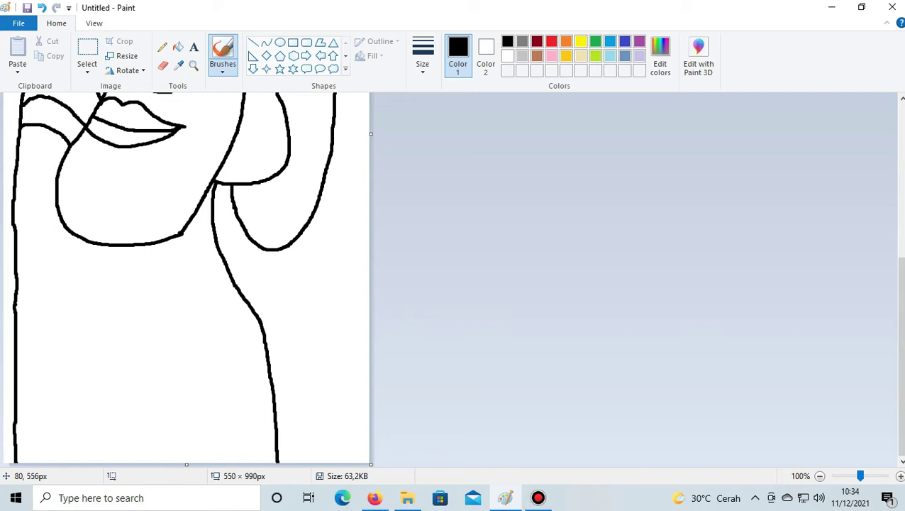
{"action": "left_click_drag", "start_coordinate": [56, 172], "coordinate": [20, 162]}
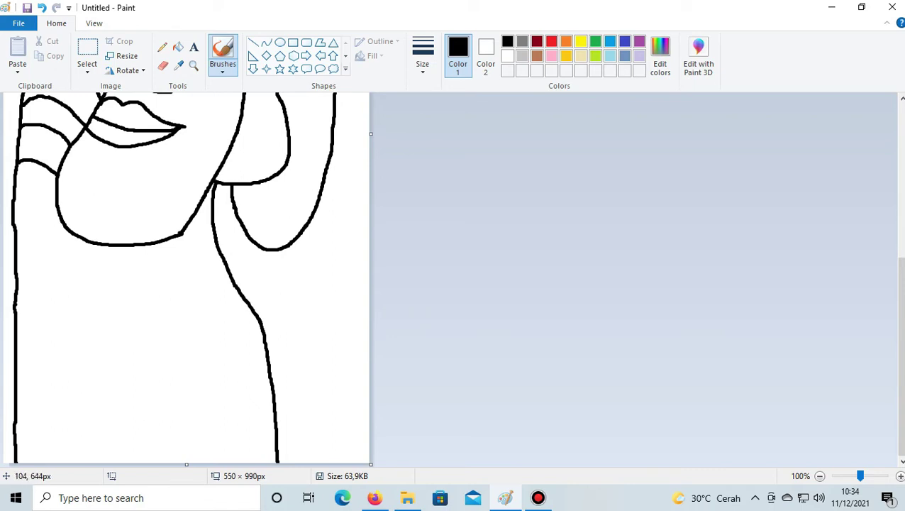
{"action": "left_click", "coordinate": [40, 211]}
{"action": "scroll", "coordinate": [93, 253], "scroll_direction": "up", "scroll_amount": 3}
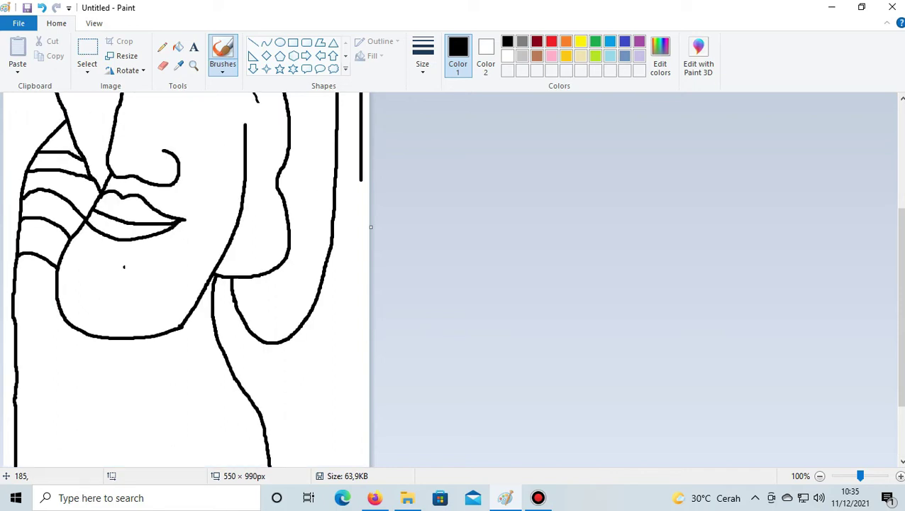
- Paint an almond-shaped eye outline above the nose curl, with an arched upper lid and a rounded lower lid
{"action": "scroll", "coordinate": [186, 246], "scroll_direction": "up", "scroll_amount": 3}
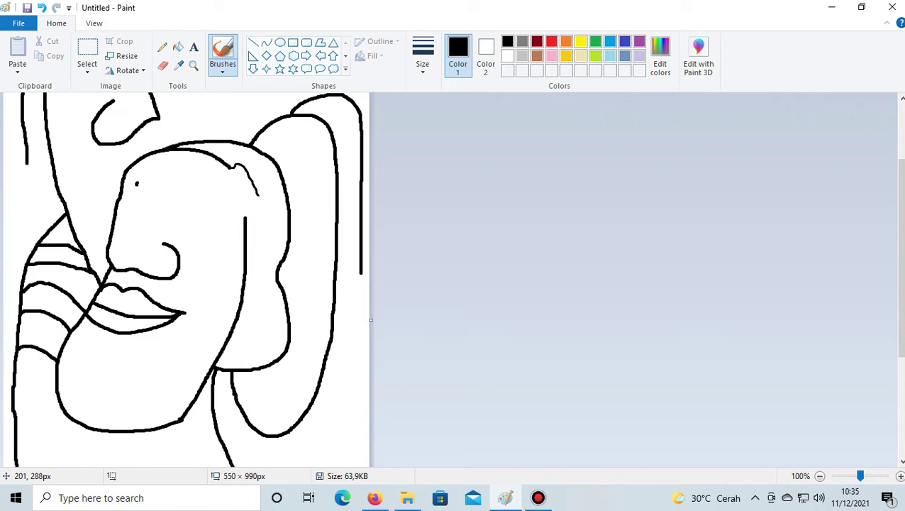
{"action": "mouse_move", "coordinate": [136, 183]}
{"action": "left_mouse_down"}
{"action": "mouse_move", "coordinate": [188, 164]}
{"action": "mouse_move", "coordinate": [214, 199]}
{"action": "left_mouse_up"}
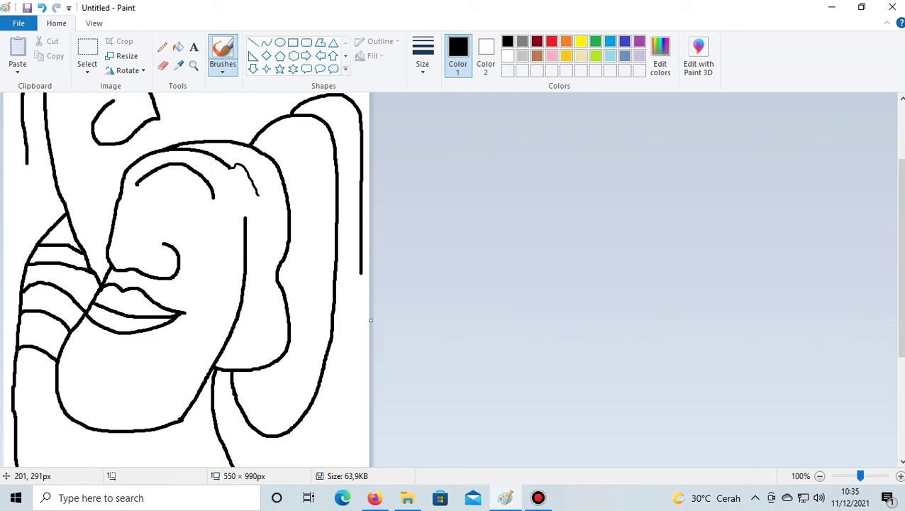
{"action": "mouse_move", "coordinate": [136, 182]}
{"action": "left_mouse_down"}
{"action": "mouse_move", "coordinate": [172, 212]}
{"action": "mouse_move", "coordinate": [217, 198]}
{"action": "left_mouse_up"}
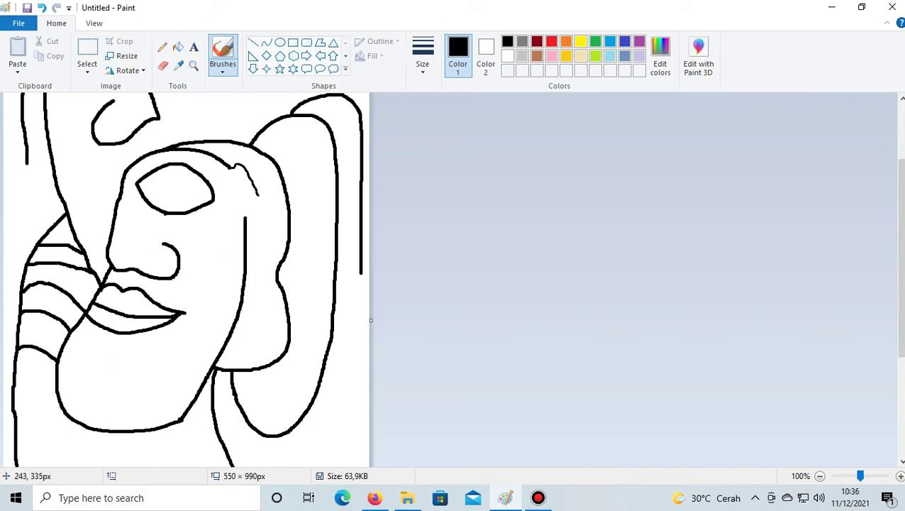
- Paint a small pupil arc and a larger iris arc around it on the eye's lower lid
{"action": "left_click", "coordinate": [166, 215]}
{"action": "key", "text": "ctrl+z"}
{"action": "left_click_drag", "start_coordinate": [176, 211], "coordinate": [157, 205]}
{"action": "left_click_drag", "start_coordinate": [169, 203], "coordinate": [186, 210]}
{"action": "mouse_move", "coordinate": [189, 207]}
{"action": "left_mouse_down"}
{"action": "mouse_move", "coordinate": [181, 188]}
{"action": "mouse_move", "coordinate": [161, 186]}
{"action": "mouse_move", "coordinate": [147, 198]}
{"action": "left_mouse_up"}
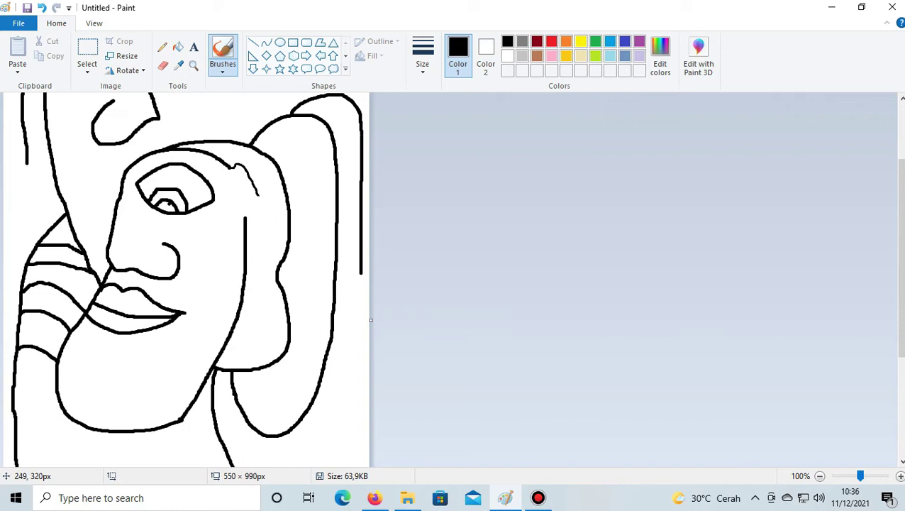
- Paint an outer iris arc and two curved upper-eyelid lines inside the almond-shaped eye
{"action": "left_click_drag", "start_coordinate": [186, 198], "coordinate": [191, 205]}
{"action": "left_click", "coordinate": [192, 201]}
{"action": "key", "text": "ctrl+z"}
{"action": "mouse_move", "coordinate": [139, 182]}
{"action": "left_mouse_down"}
{"action": "mouse_move", "coordinate": [182, 178]}
{"action": "mouse_move", "coordinate": [210, 197]}
{"action": "left_mouse_up"}
{"action": "key", "text": "ctrl+z"}
{"action": "left_click", "coordinate": [193, 196]}
{"action": "key", "text": "ctrl+z"}
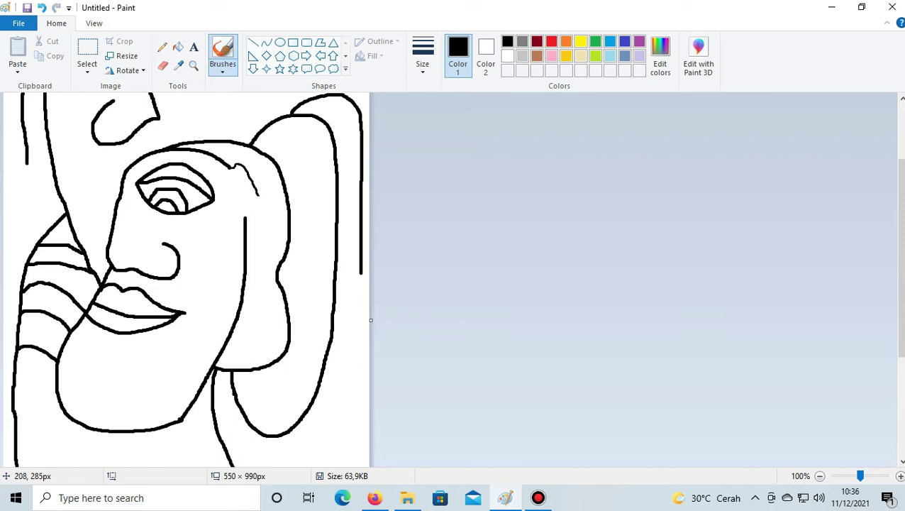
{"action": "mouse_move", "coordinate": [147, 178]}
{"action": "left_mouse_down"}
{"action": "mouse_move", "coordinate": [184, 171]}
{"action": "mouse_move", "coordinate": [208, 188]}
{"action": "left_mouse_up"}
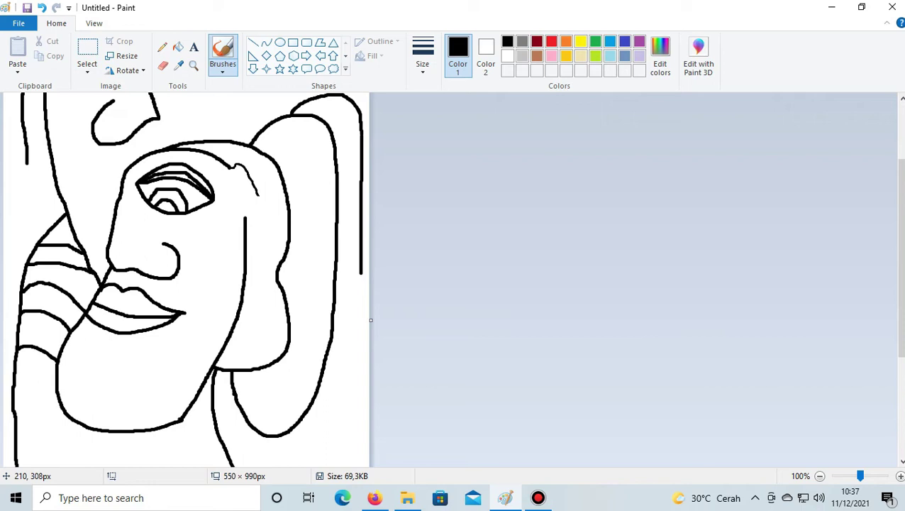
- Set the brush to the second-thinnest size and paint a narrow curved ear band linking the brow line's end to the vertical cheek line
{"action": "scroll", "coordinate": [187, 280], "scroll_direction": "up", "scroll_amount": 2}
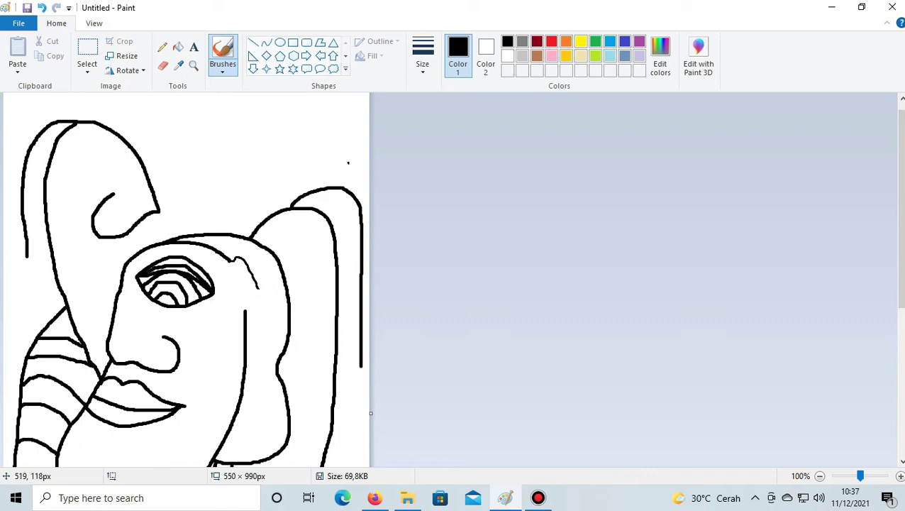
{"action": "left_click", "coordinate": [422, 57]}
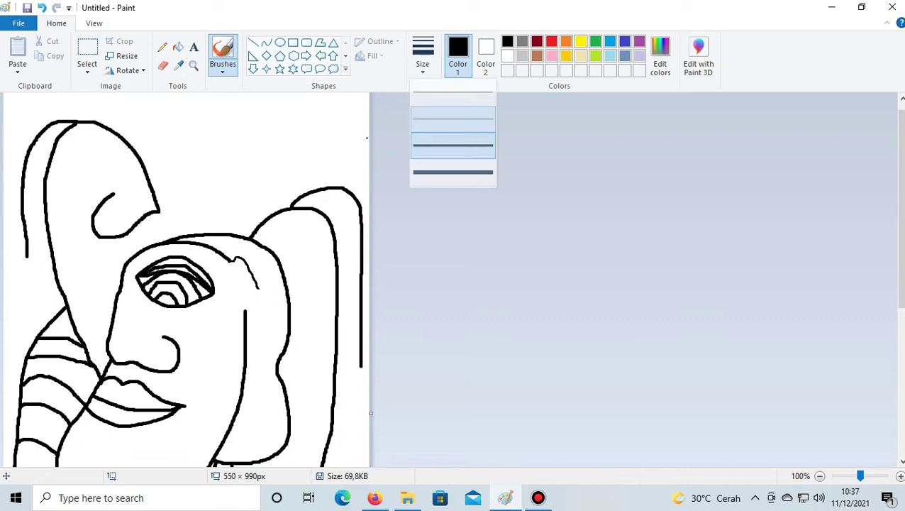
{"action": "left_click", "coordinate": [452, 172]}
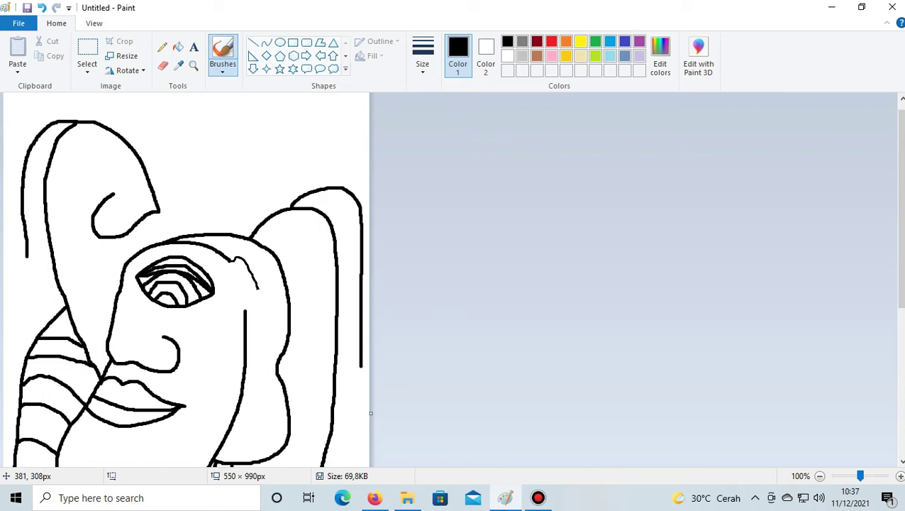
{"action": "left_click_drag", "start_coordinate": [258, 289], "coordinate": [246, 310]}
{"action": "mouse_move", "coordinate": [243, 253]}
{"action": "left_mouse_down"}
{"action": "mouse_move", "coordinate": [265, 301]}
{"action": "mouse_move", "coordinate": [252, 316]}
{"action": "left_mouse_up"}
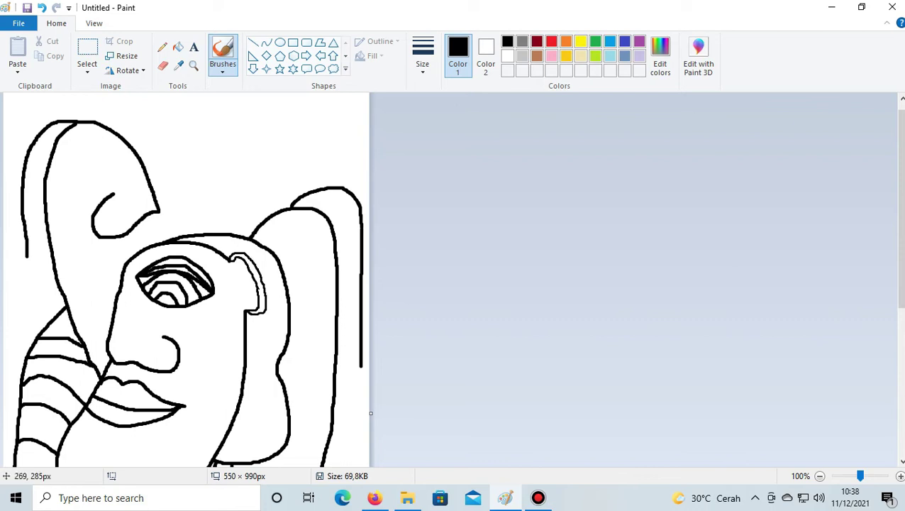
- Set a thicker brush size and paint a rounded lobe joining the lower end of the upper-left outer line to the line beside it
{"action": "scroll", "coordinate": [192, 309], "scroll_direction": "down", "scroll_amount": 3}
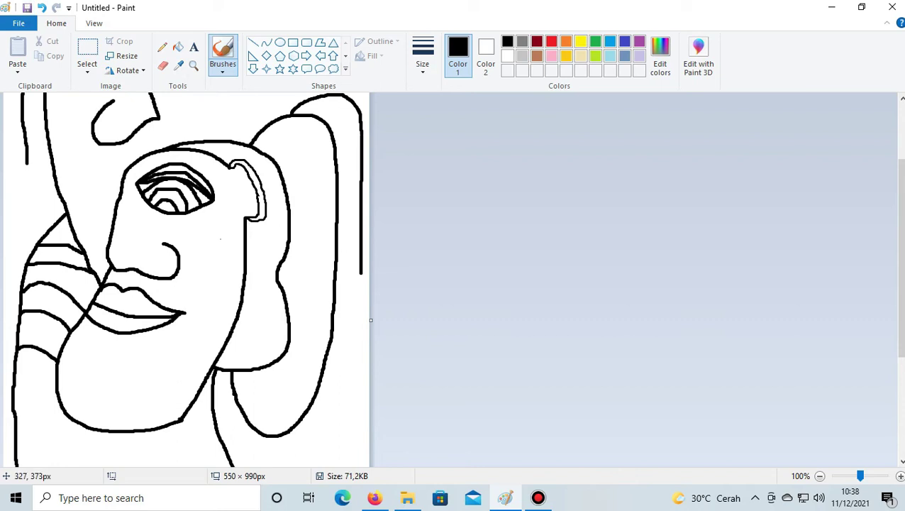
{"action": "scroll", "coordinate": [230, 246], "scroll_direction": "up", "scroll_amount": 3}
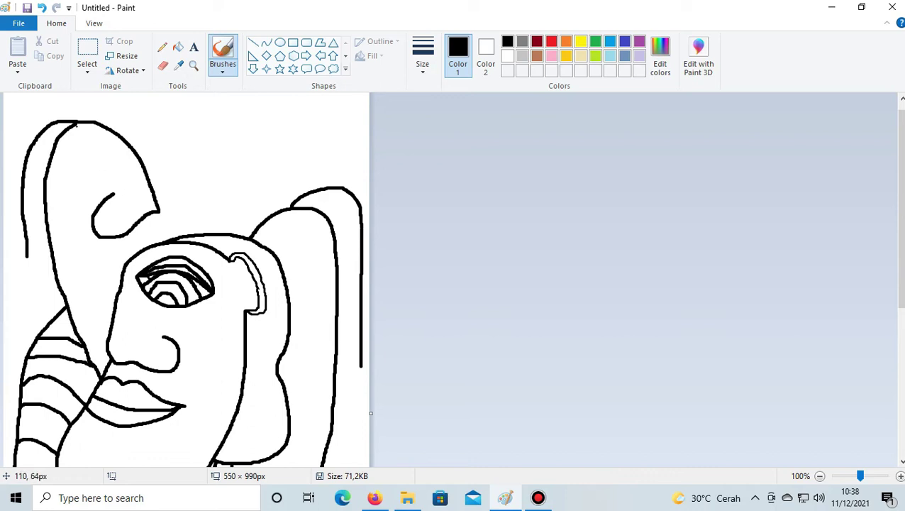
{"action": "left_click", "coordinate": [423, 60]}
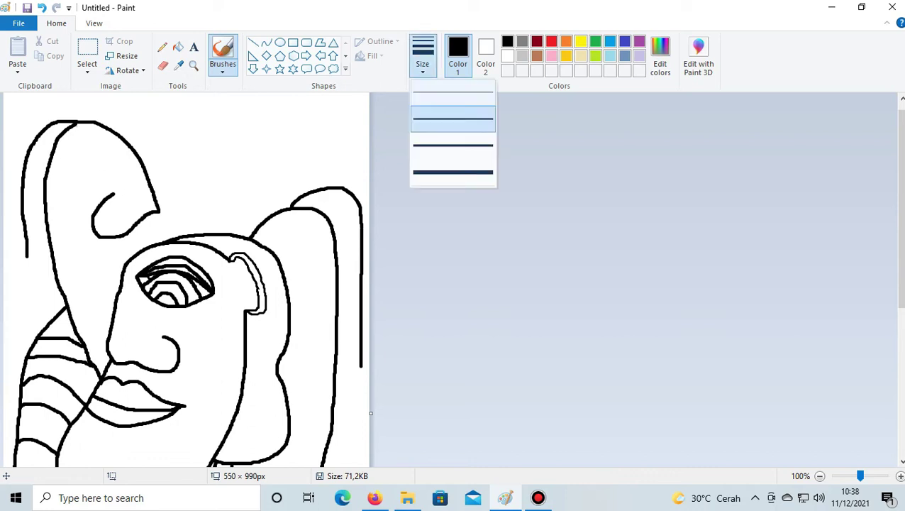
{"action": "left_click", "coordinate": [452, 172]}
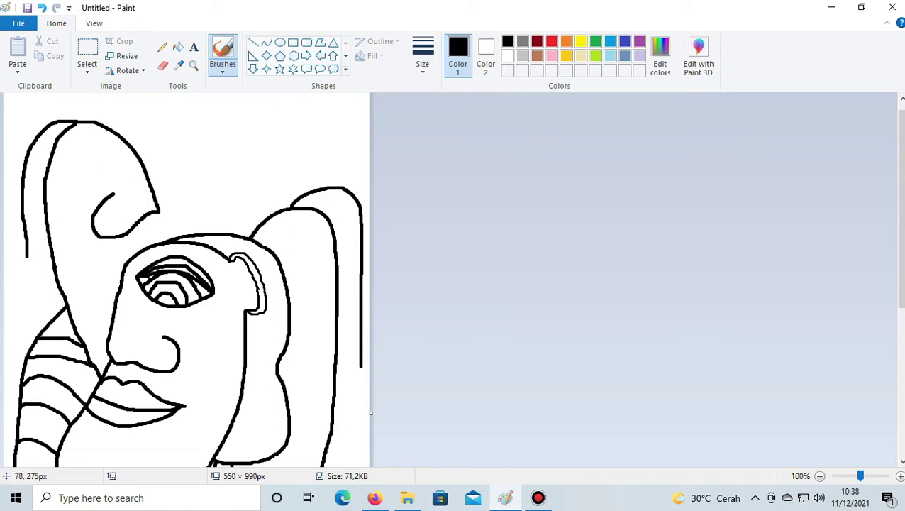
{"action": "left_click_drag", "start_coordinate": [54, 277], "coordinate": [42, 285]}
{"action": "mouse_move", "coordinate": [26, 254]}
{"action": "left_mouse_down"}
{"action": "mouse_move", "coordinate": [14, 287]}
{"action": "mouse_move", "coordinate": [34, 295]}
{"action": "mouse_move", "coordinate": [41, 285]}
{"action": "left_mouse_up"}
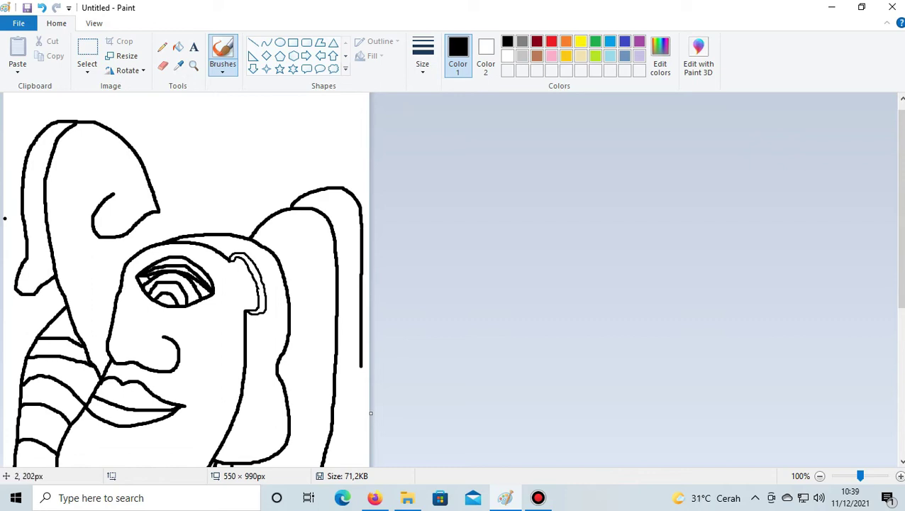
- Paint a narrow nose bridge with two lines running from the almond-shaped eye's lower lid down to the nose curl
{"action": "scroll", "coordinate": [135, 245], "scroll_direction": "down", "scroll_amount": 3}
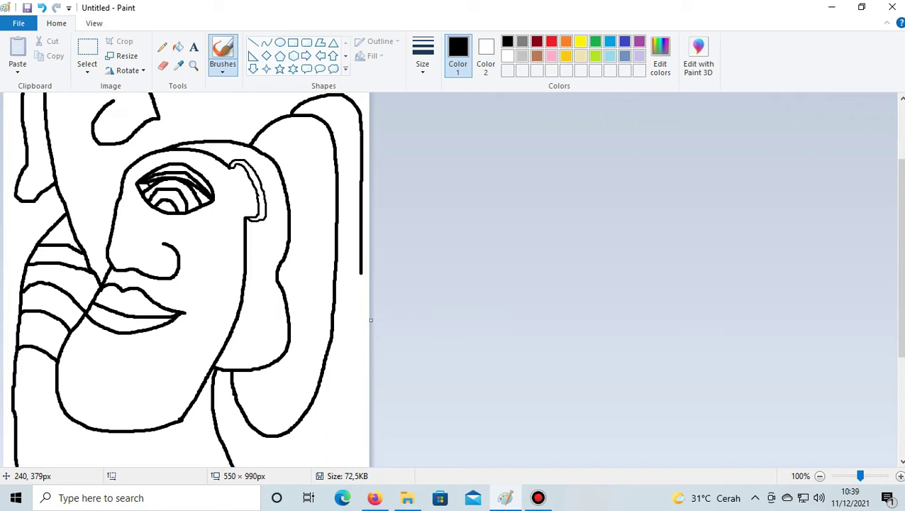
{"action": "left_click_drag", "start_coordinate": [163, 243], "coordinate": [167, 212]}
{"action": "left_click_drag", "start_coordinate": [166, 214], "coordinate": [152, 253]}
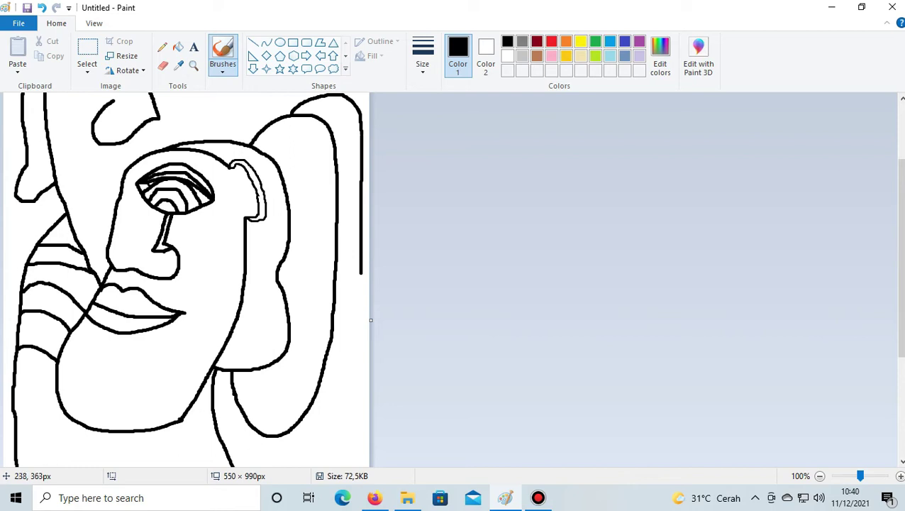
- Paint a second eye outline inside the upper-left rounded shape, with arched upper lines and a rounded lower lid, plus a short line under the shape's top edge
{"action": "scroll", "coordinate": [159, 249], "scroll_direction": "up", "scroll_amount": 3}
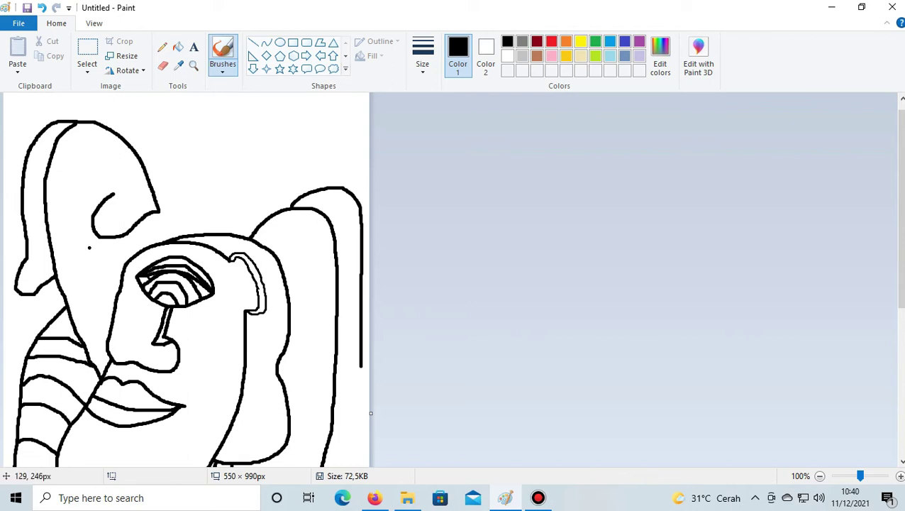
{"action": "left_click_drag", "start_coordinate": [75, 124], "coordinate": [109, 127]}
{"action": "mouse_move", "coordinate": [114, 191]}
{"action": "left_mouse_down"}
{"action": "mouse_move", "coordinate": [102, 160]}
{"action": "mouse_move", "coordinate": [64, 133]}
{"action": "left_mouse_up"}
{"action": "left_click", "coordinate": [71, 143]}
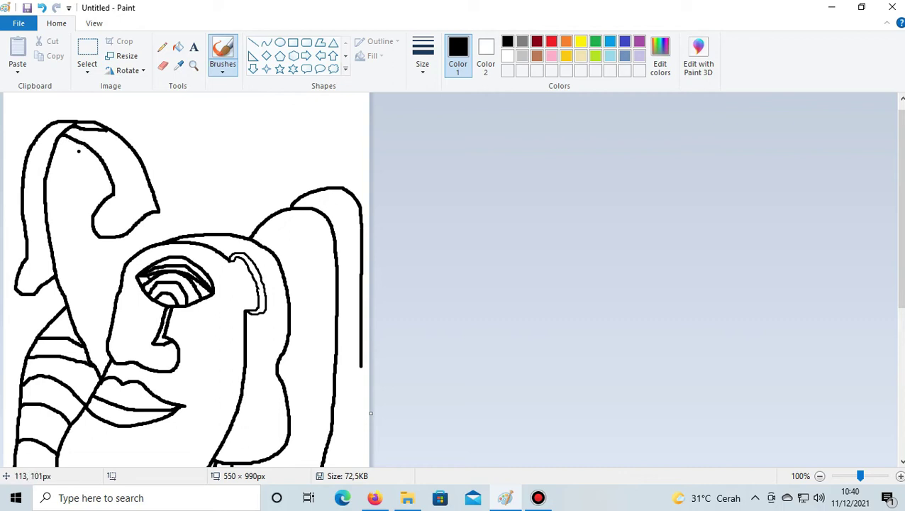
{"action": "left_click_drag", "start_coordinate": [84, 143], "coordinate": [64, 141]}
{"action": "mouse_move", "coordinate": [112, 196]}
{"action": "left_mouse_down"}
{"action": "mouse_move", "coordinate": [72, 205]}
{"action": "mouse_move", "coordinate": [50, 199]}
{"action": "mouse_move", "coordinate": [46, 188]}
{"action": "left_mouse_up"}
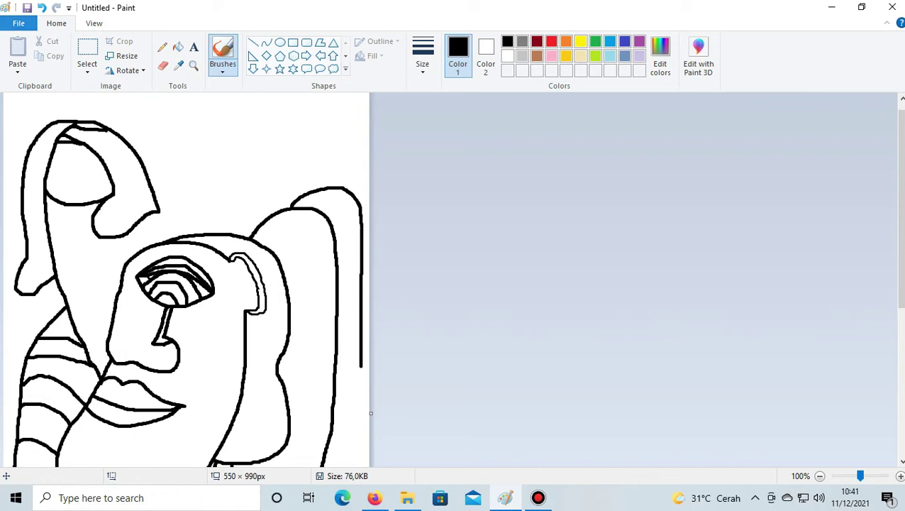
- Paint a small pupil arc and two larger concentric iris arcs around it on the second eye's lower lid
{"action": "left_click", "coordinate": [41, 7]}
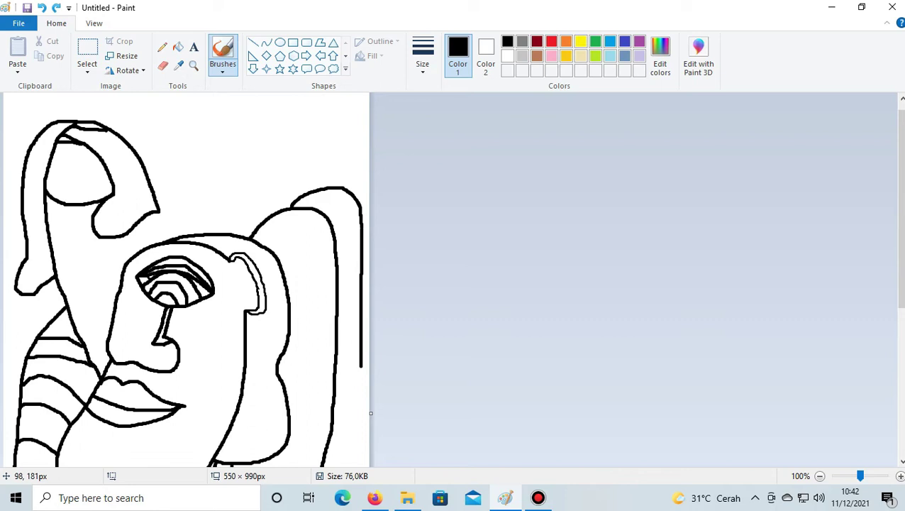
{"action": "left_click_drag", "start_coordinate": [71, 192], "coordinate": [80, 203]}
{"action": "left_click", "coordinate": [53, 202]}
{"action": "key", "text": "ctrl+z"}
{"action": "left_click_drag", "start_coordinate": [60, 200], "coordinate": [70, 184]}
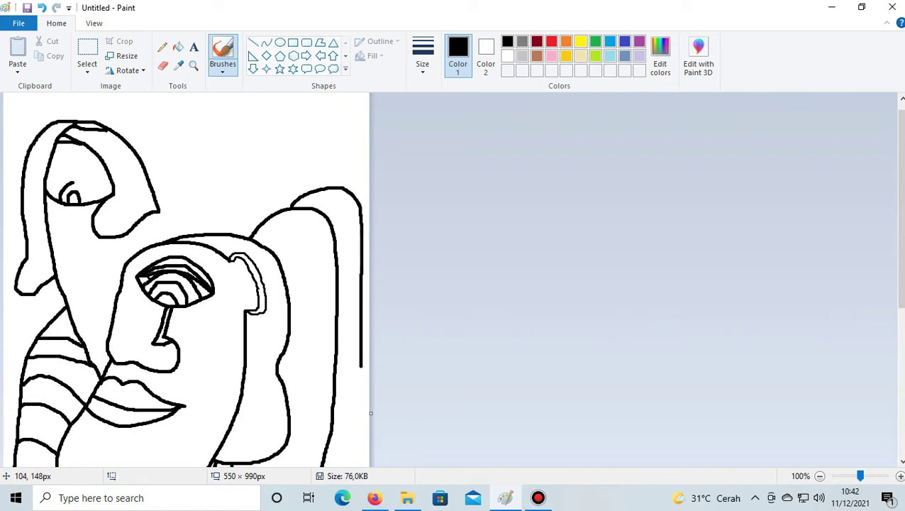
{"action": "left_click_drag", "start_coordinate": [76, 184], "coordinate": [85, 186]}
{"action": "left_click_drag", "start_coordinate": [81, 184], "coordinate": [89, 195]}
{"action": "mouse_move", "coordinate": [57, 197]}
{"action": "left_mouse_down"}
{"action": "mouse_move", "coordinate": [61, 178]}
{"action": "mouse_move", "coordinate": [92, 175]}
{"action": "left_mouse_up"}
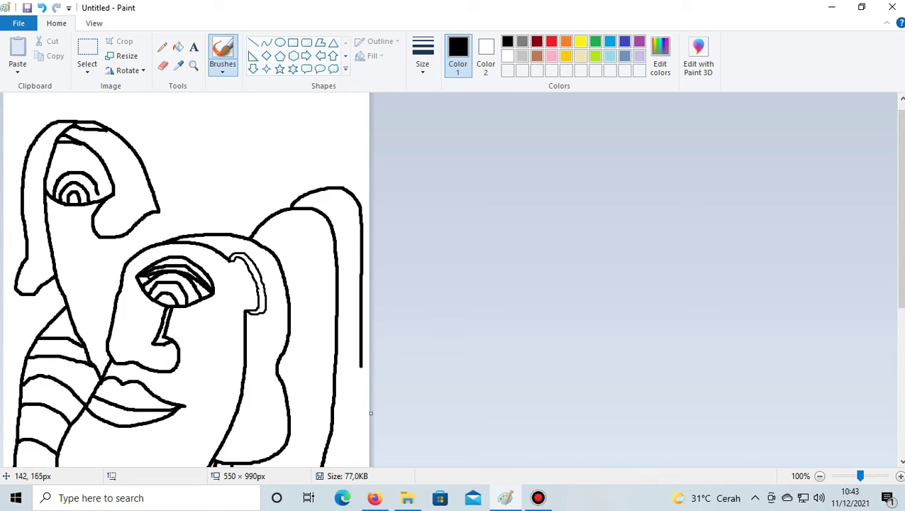
- Paint a wider outer arc around the second eye's iris, reaching the eye's left edge
{"action": "left_click", "coordinate": [65, 197]}
{"action": "key", "text": "ctrl+z"}
{"action": "mouse_move", "coordinate": [50, 192]}
{"action": "left_mouse_down"}
{"action": "mouse_move", "coordinate": [67, 162]}
{"action": "mouse_move", "coordinate": [88, 160]}
{"action": "mouse_move", "coordinate": [104, 179]}
{"action": "left_mouse_up"}
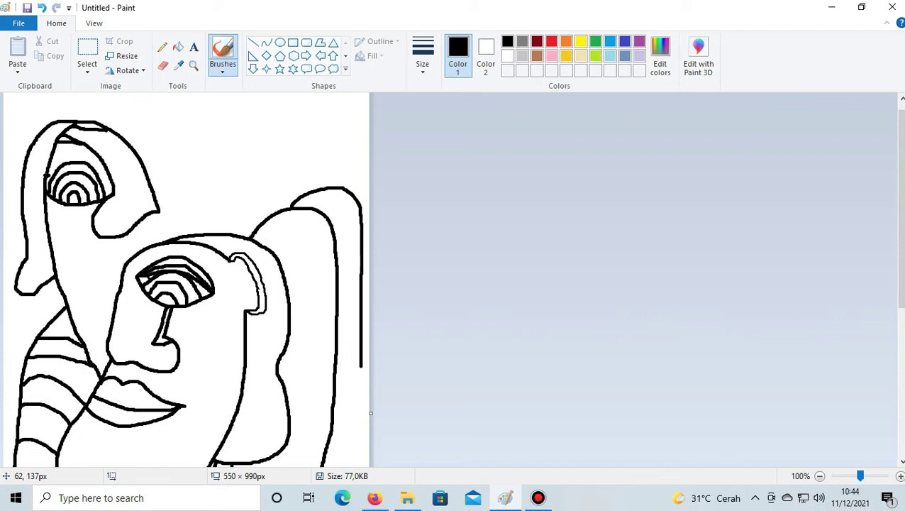
{"action": "left_click", "coordinate": [61, 127]}
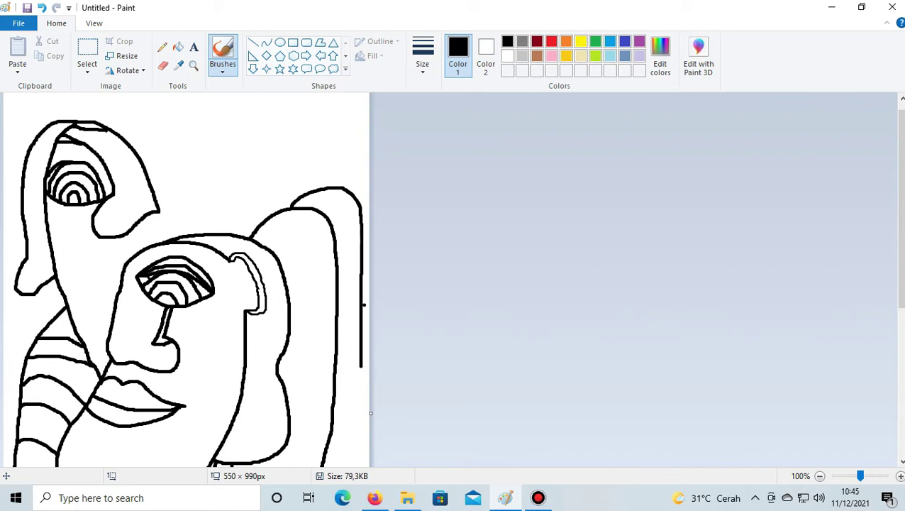
- Paint curved upper-eyelid lines over the second eye's outer arc, meeting its right-hand outline
{"action": "left_click", "coordinate": [863, 476]}
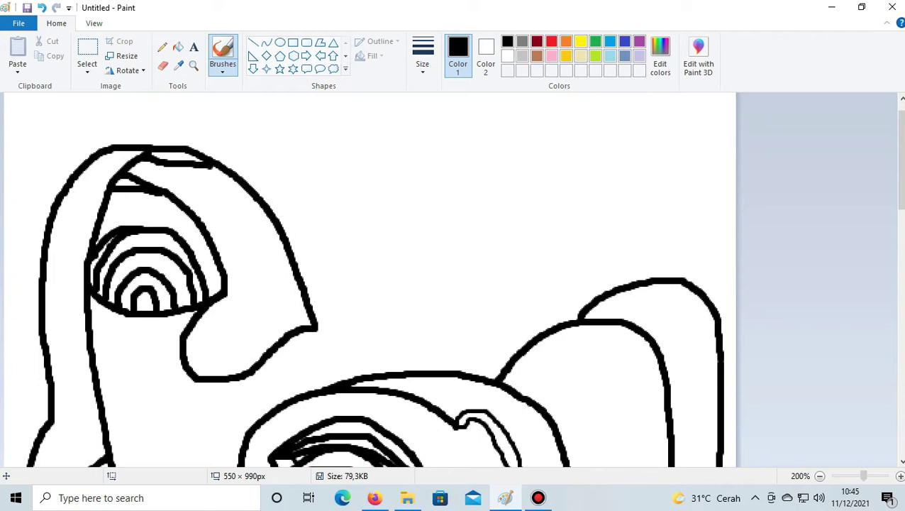
{"action": "left_click", "coordinate": [867, 476]}
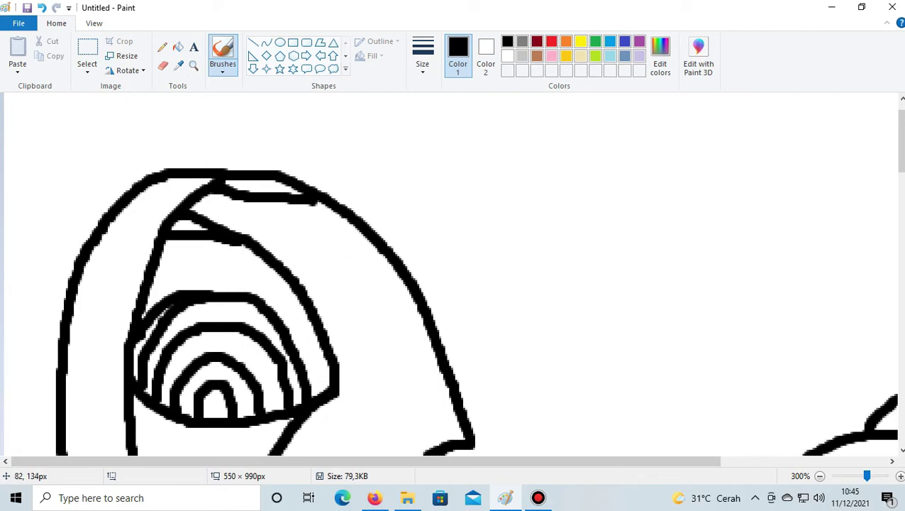
{"action": "key", "text": "ctrl+Page_Down"}
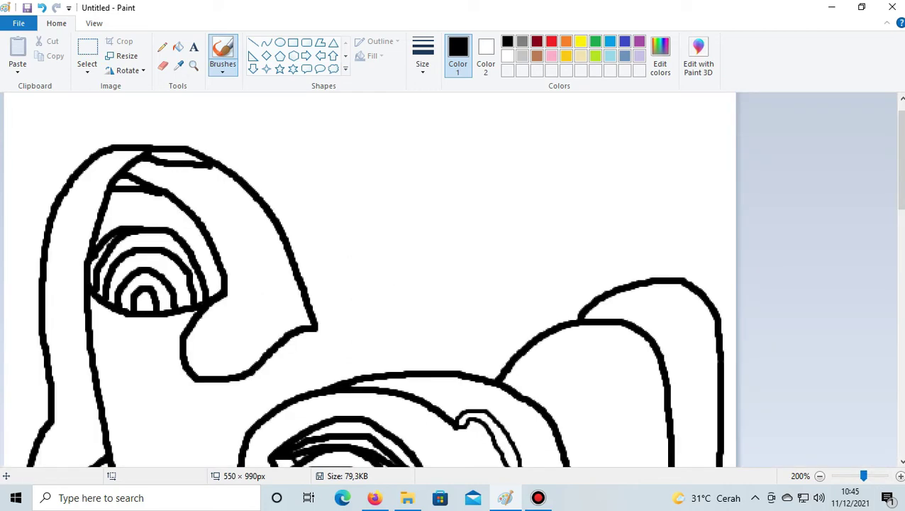
{"action": "key", "text": "ctrl+Page_Down"}
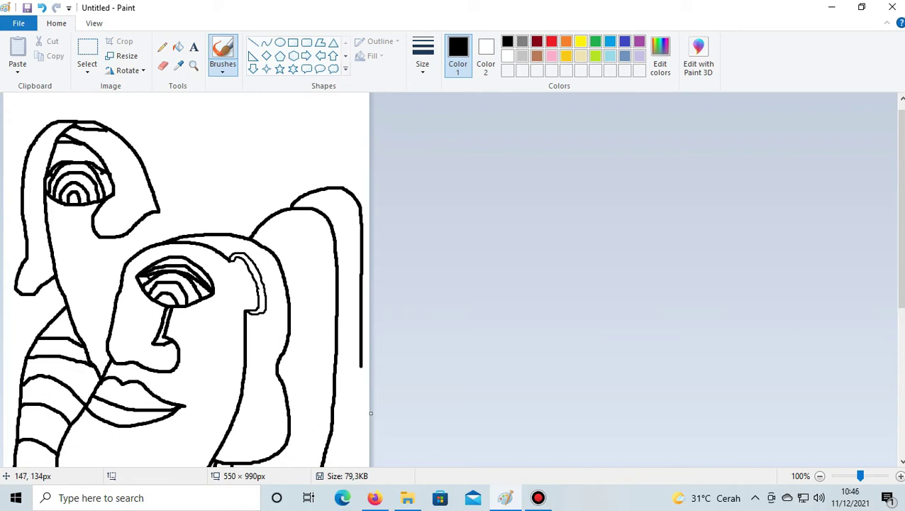
{"action": "left_click", "coordinate": [86, 182]}
{"action": "key", "text": "ctrl+z"}
{"action": "left_click", "coordinate": [42, 8]}
{"action": "mouse_move", "coordinate": [55, 163]}
{"action": "left_mouse_down"}
{"action": "mouse_move", "coordinate": [82, 152]}
{"action": "mouse_move", "coordinate": [111, 166]}
{"action": "left_mouse_up"}
{"action": "key", "text": "ctrl+z"}
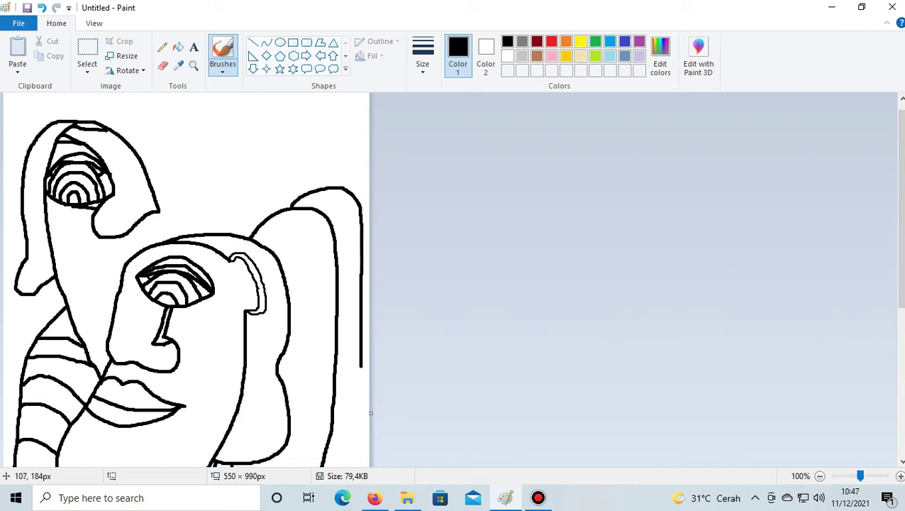
- Paint a nose line from beneath the second eye down and across to the lobe on the long left-hand line
{"action": "mouse_move", "coordinate": [78, 210]}
{"action": "left_mouse_down"}
{"action": "mouse_move", "coordinate": [83, 244]}
{"action": "mouse_move", "coordinate": [69, 267]}
{"action": "left_mouse_up"}
{"action": "key", "text": "ctrl+z"}
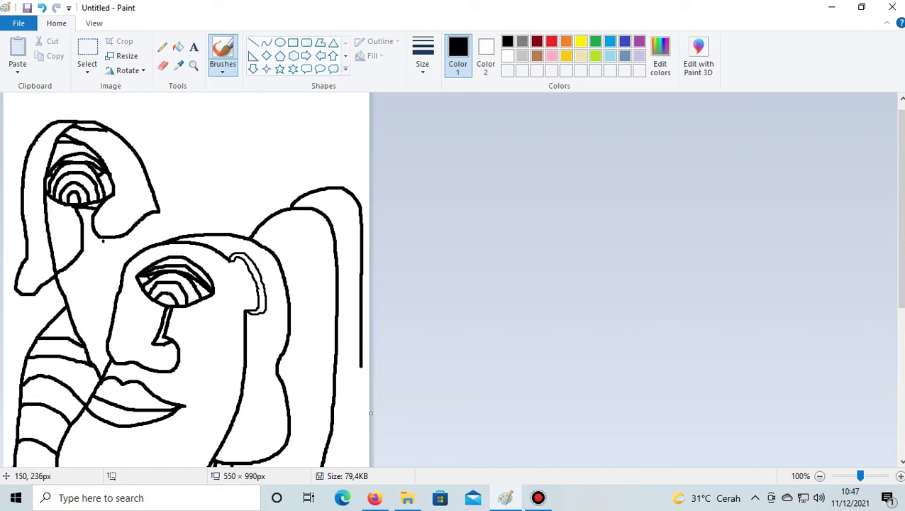
- Choose the basic brush in the third line size and paint a pointed spike on the outer right edge of the upper-left rounded shape
{"action": "left_click", "coordinate": [423, 57]}
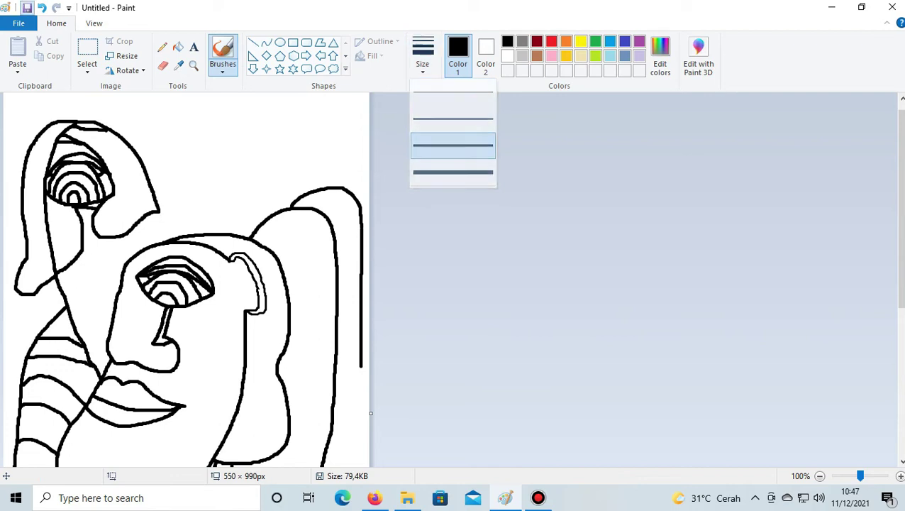
{"action": "left_click", "coordinate": [452, 146]}
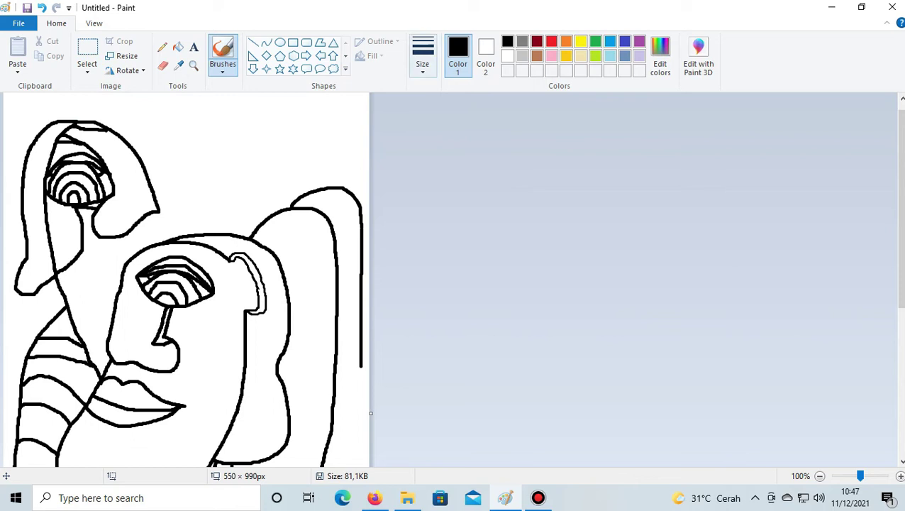
{"action": "left_click", "coordinate": [423, 57]}
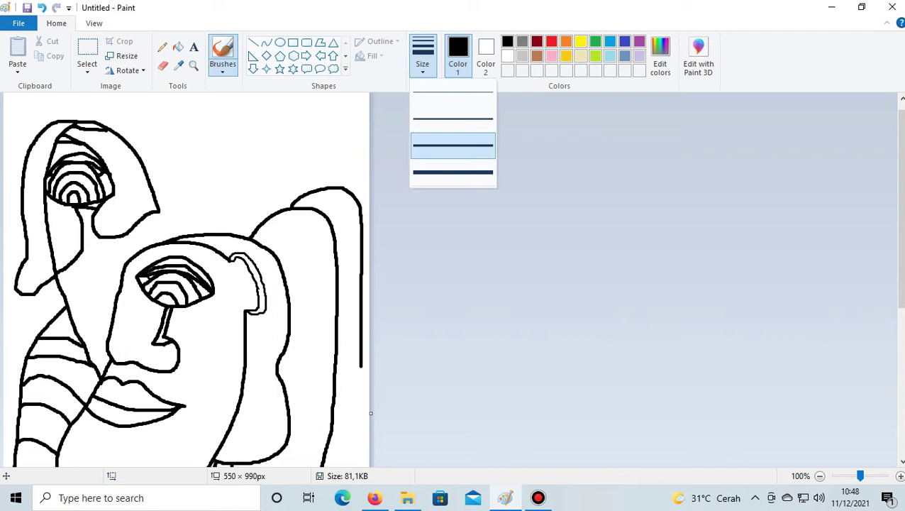
{"action": "left_click", "coordinate": [222, 67]}
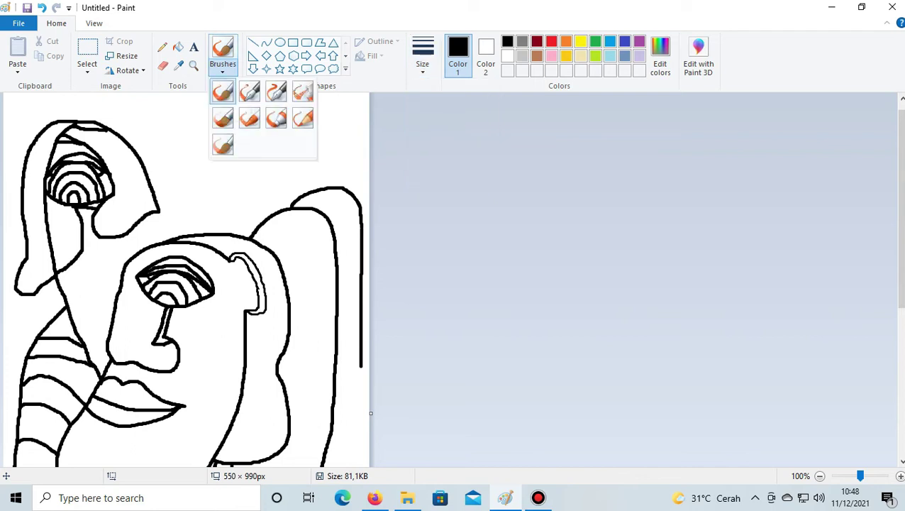
{"action": "left_click", "coordinate": [223, 90]}
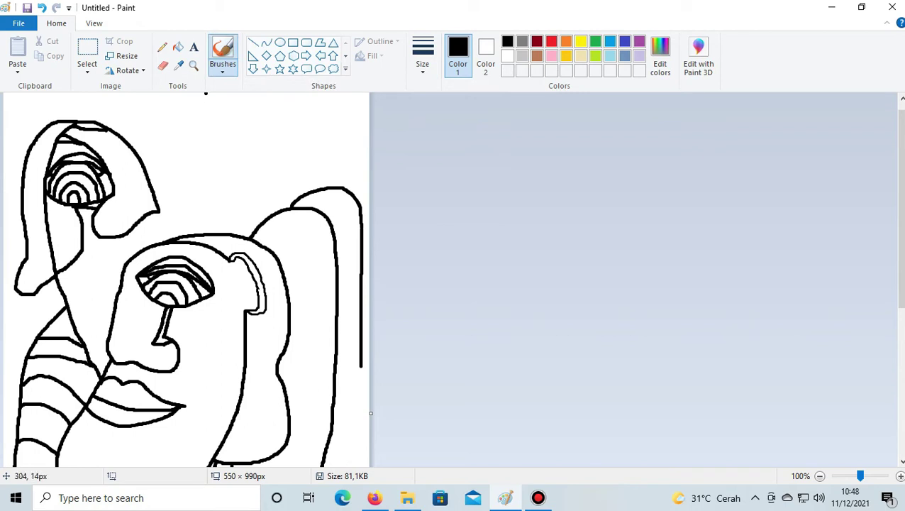
{"action": "left_click", "coordinate": [223, 67]}
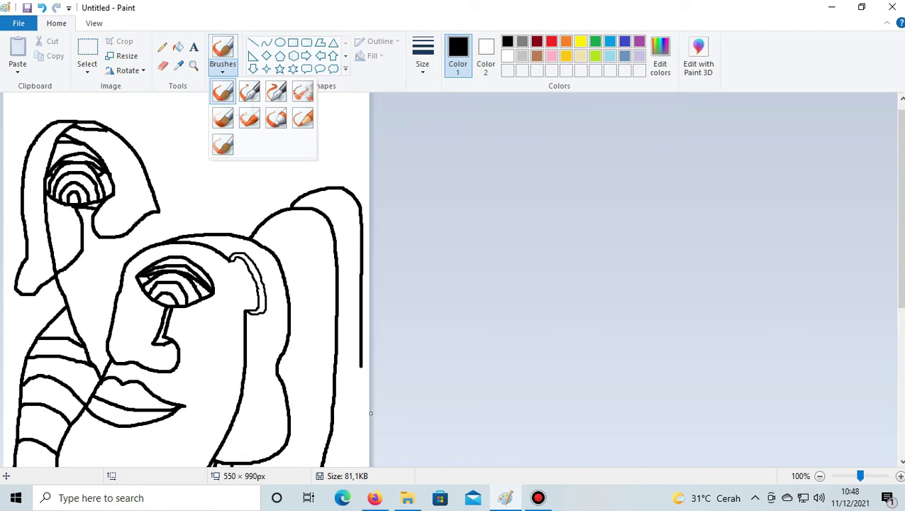
{"action": "left_click", "coordinate": [222, 91]}
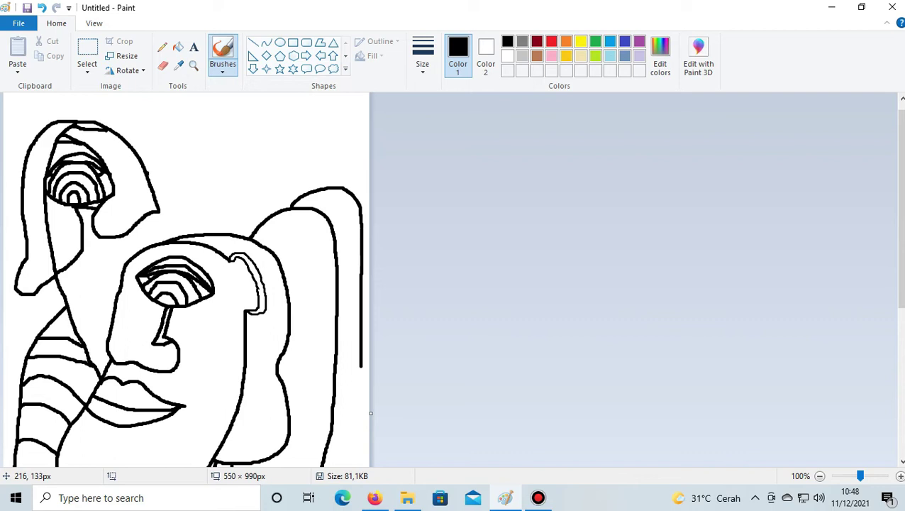
{"action": "left_click_drag", "start_coordinate": [148, 173], "coordinate": [160, 130]}
{"action": "left_click_drag", "start_coordinate": [160, 131], "coordinate": [122, 133]}
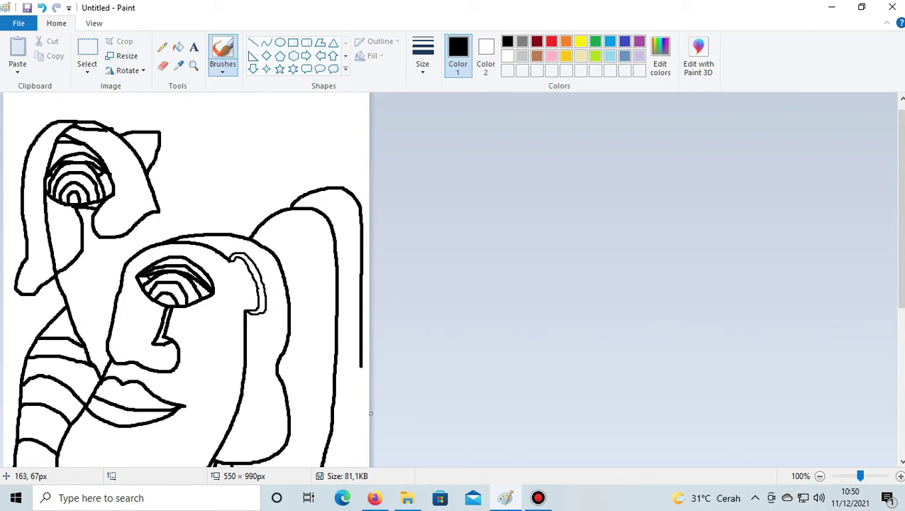
- Paint a rounded top over the spike of the upper-left shape and a curved line inside it
{"action": "mouse_move", "coordinate": [112, 127]}
{"action": "left_mouse_down"}
{"action": "mouse_move", "coordinate": [136, 120]}
{"action": "mouse_move", "coordinate": [161, 130]}
{"action": "left_mouse_up"}
{"action": "left_click", "coordinate": [103, 120]}
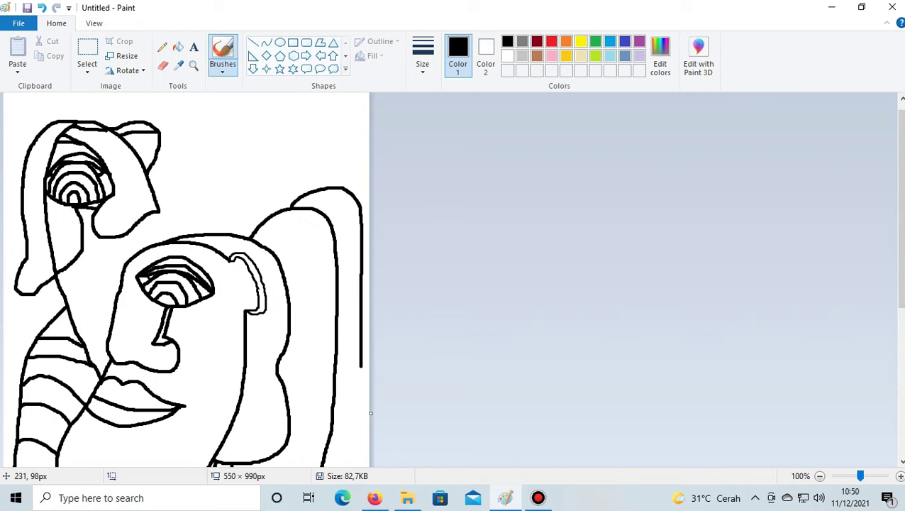
{"action": "left_click_drag", "start_coordinate": [155, 146], "coordinate": [133, 139]}
- Paint a line joining the second face's nose to its upper lip, and a nostril arc in the second line size
{"action": "left_click_drag", "start_coordinate": [139, 358], "coordinate": [150, 364]}
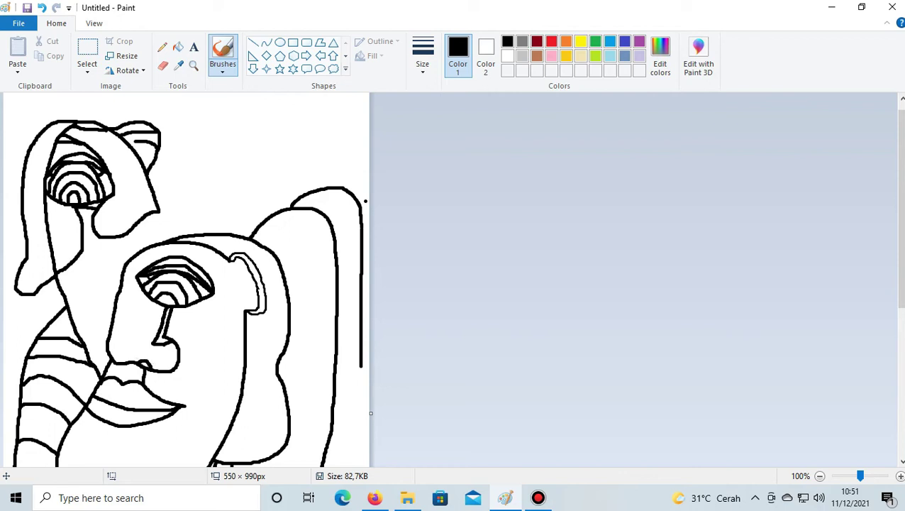
{"action": "left_click", "coordinate": [422, 56]}
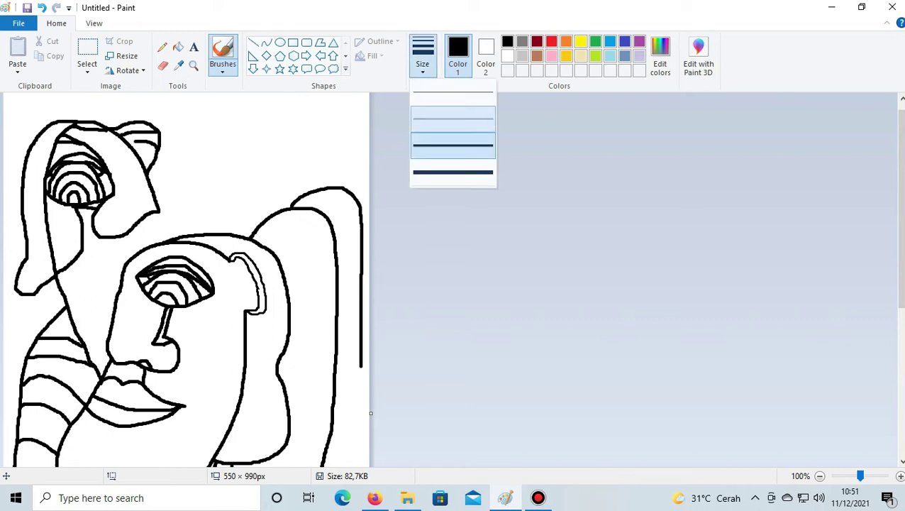
{"action": "left_click", "coordinate": [453, 146]}
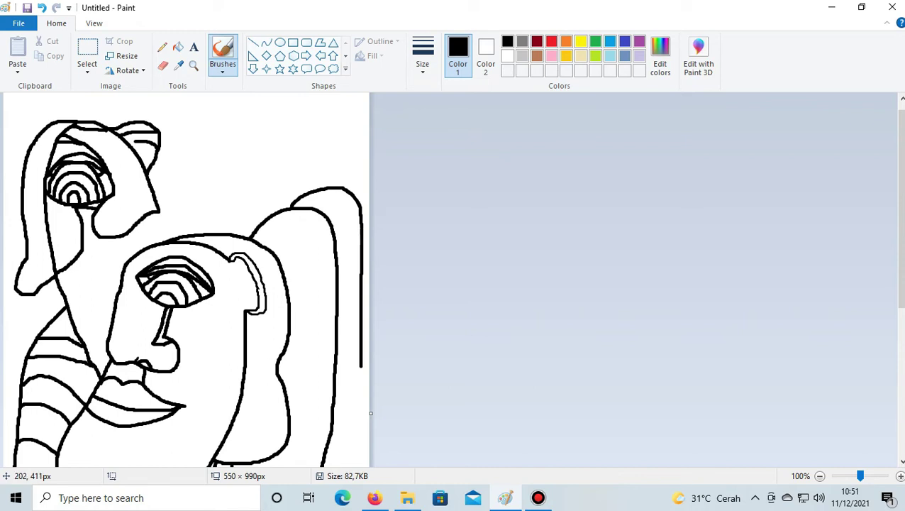
{"action": "left_click_drag", "start_coordinate": [146, 362], "coordinate": [154, 355]}
- Paint more curved stripes inside the upper-left spike in the 5px line size, and save the drawing
{"action": "left_click", "coordinate": [423, 57]}
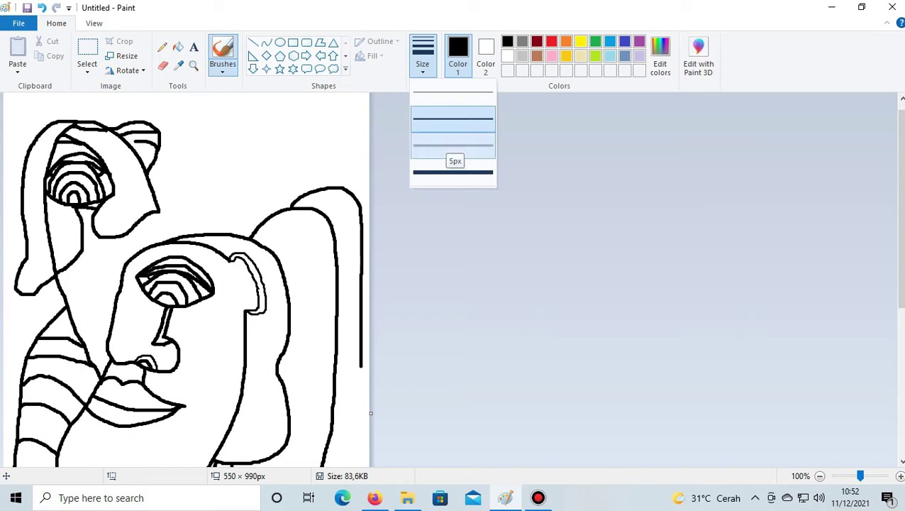
{"action": "left_click", "coordinate": [452, 145]}
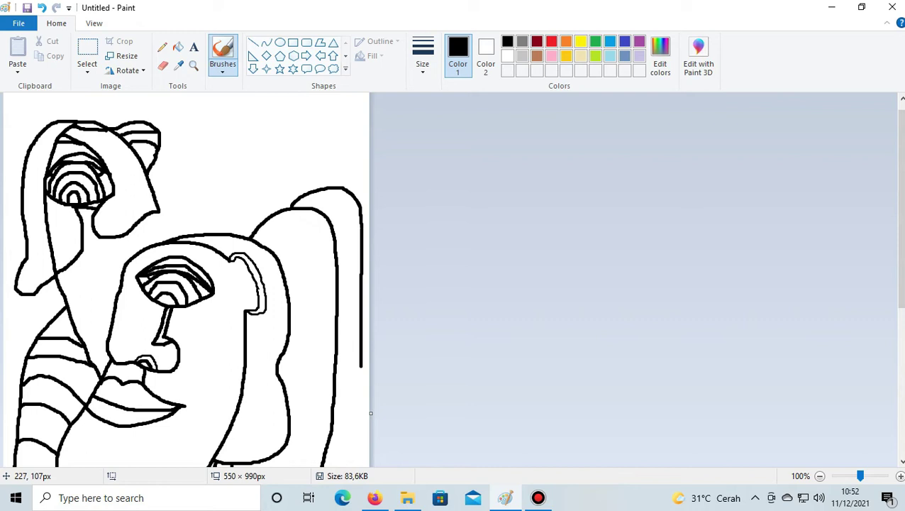
{"action": "left_click_drag", "start_coordinate": [152, 154], "coordinate": [152, 148]}
{"action": "left_click", "coordinate": [137, 164]}
{"action": "left_click", "coordinate": [27, 8]}
{"action": "left_click_drag", "start_coordinate": [164, 131], "coordinate": [184, 131]}
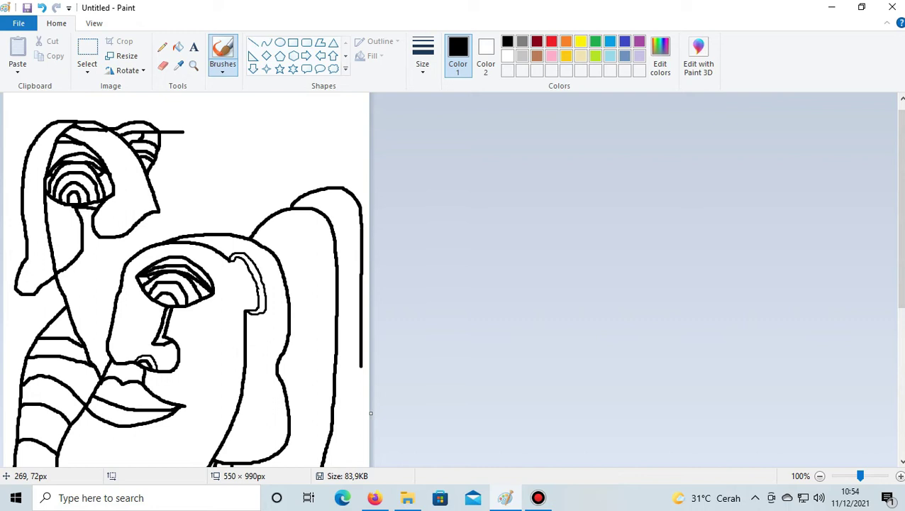
{"action": "left_click", "coordinate": [64, 227]}
{"action": "key", "text": "ctrl+z"}
{"action": "left_click", "coordinate": [64, 213]}
{"action": "key", "text": "ctrl+z"}
{"action": "left_click", "coordinate": [57, 211]}
{"action": "key", "text": "ctrl+z"}
{"action": "left_click", "coordinate": [71, 220]}
{"action": "key", "text": "ctrl+z"}
{"action": "left_click", "coordinate": [41, 7]}
- Paint a pointed fan shape with curved inner stripes on the outer side of the upper-left spike, using a thinner line size
{"action": "left_click", "coordinate": [423, 58]}
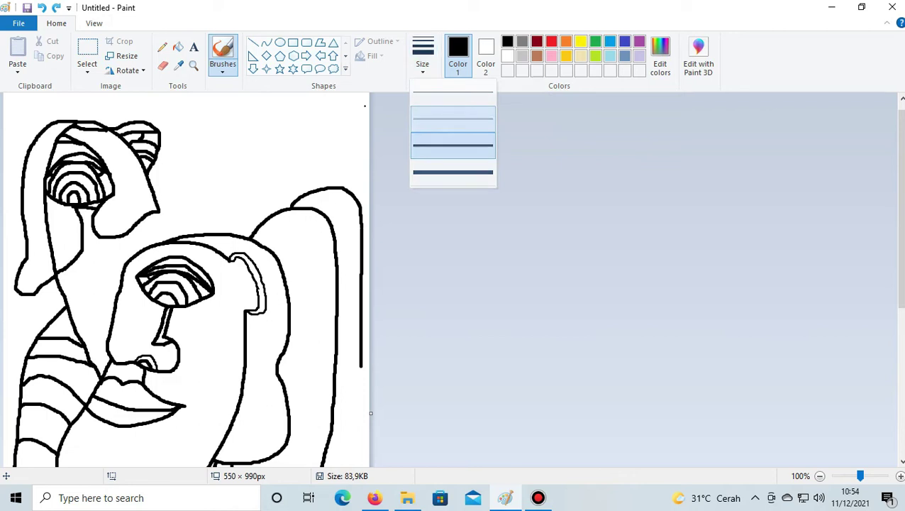
{"action": "left_click", "coordinate": [453, 95]}
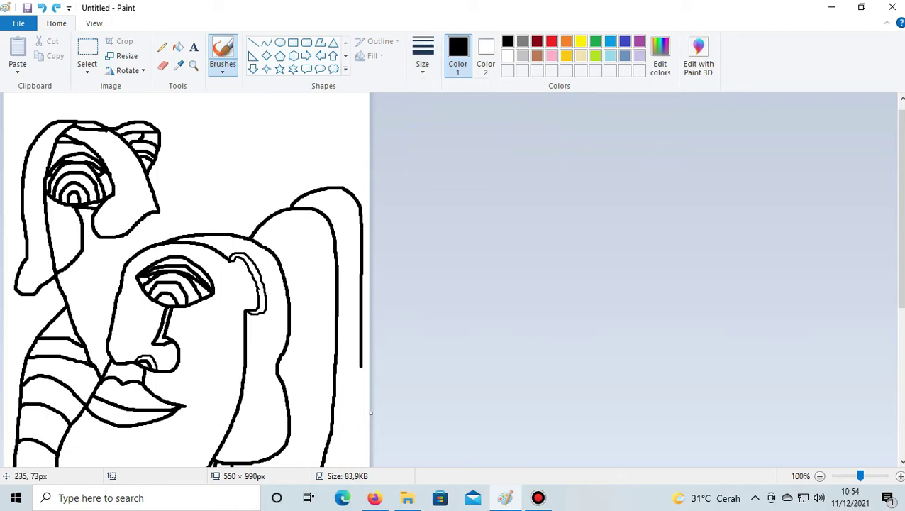
{"action": "mouse_move", "coordinate": [160, 132]}
{"action": "left_mouse_down"}
{"action": "mouse_move", "coordinate": [187, 132]}
{"action": "mouse_move", "coordinate": [186, 151]}
{"action": "mouse_move", "coordinate": [149, 199]}
{"action": "left_mouse_up"}
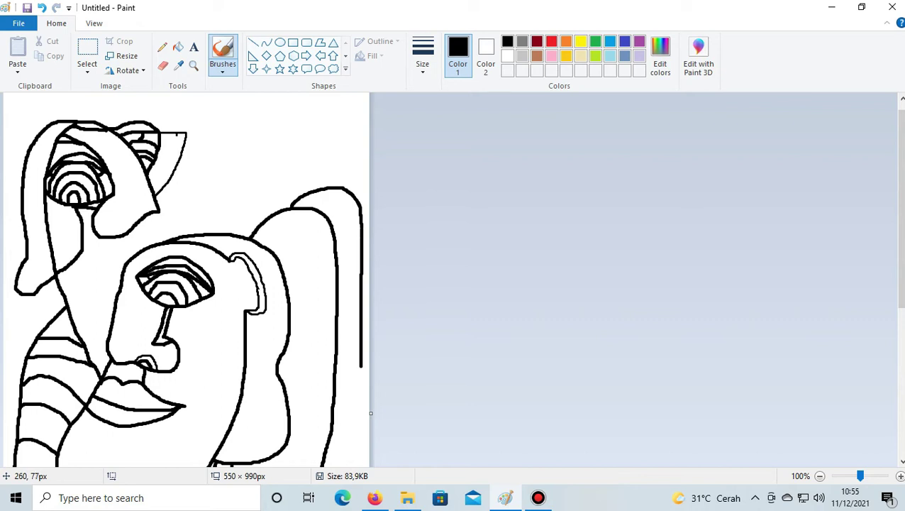
{"action": "left_click_drag", "start_coordinate": [176, 136], "coordinate": [164, 170]}
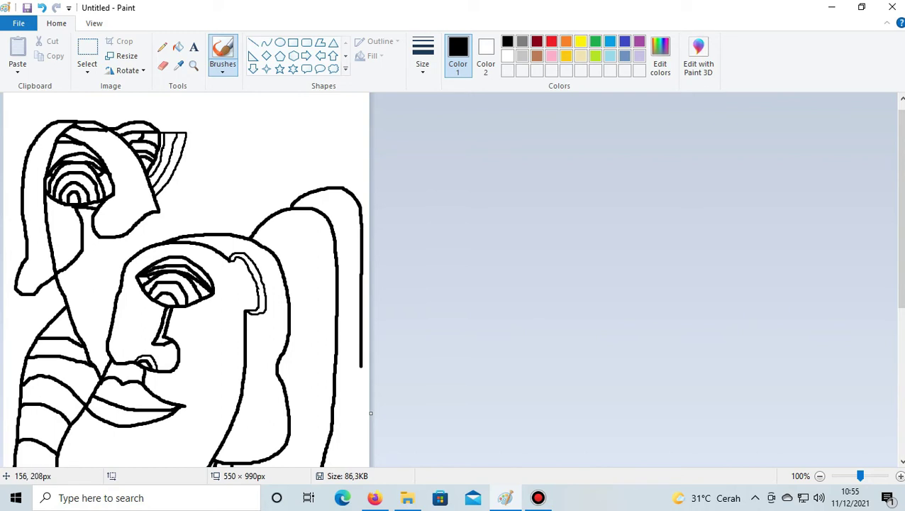
- Paint a curved line below the first eye in the third line size, from the rounded nose lobe to the face outline
{"action": "left_click", "coordinate": [422, 57]}
{"action": "left_click", "coordinate": [453, 145]}
{"action": "left_click_drag", "start_coordinate": [91, 226], "coordinate": [50, 226]}
{"action": "left_click", "coordinate": [42, 8]}
{"action": "scroll", "coordinate": [82, 213], "scroll_direction": "down", "scroll_amount": 3}
{"action": "scroll", "coordinate": [81, 213], "scroll_direction": "up", "scroll_amount": 3}
{"action": "left_click_drag", "start_coordinate": [91, 224], "coordinate": [44, 221]}
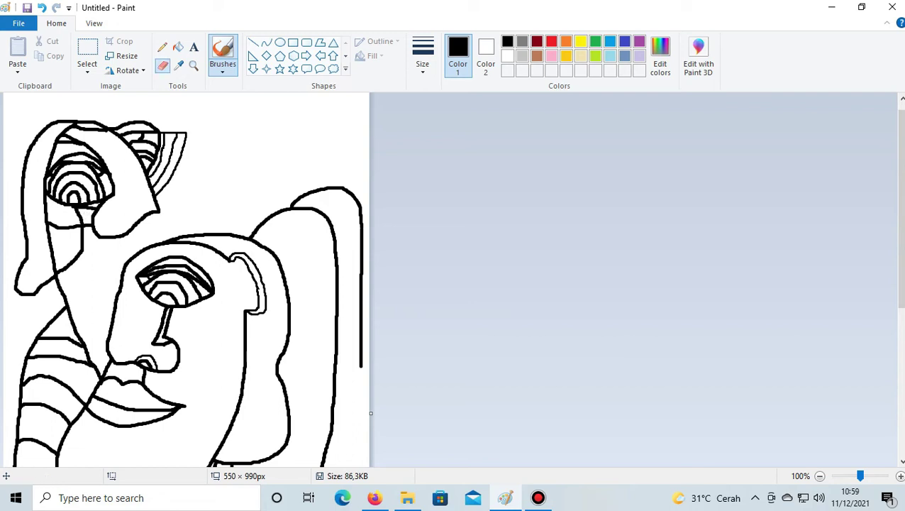
- Erase the short nose line directly below the first eye and paint curved stripes there with the brush in the third line size
{"action": "left_click", "coordinate": [162, 65]}
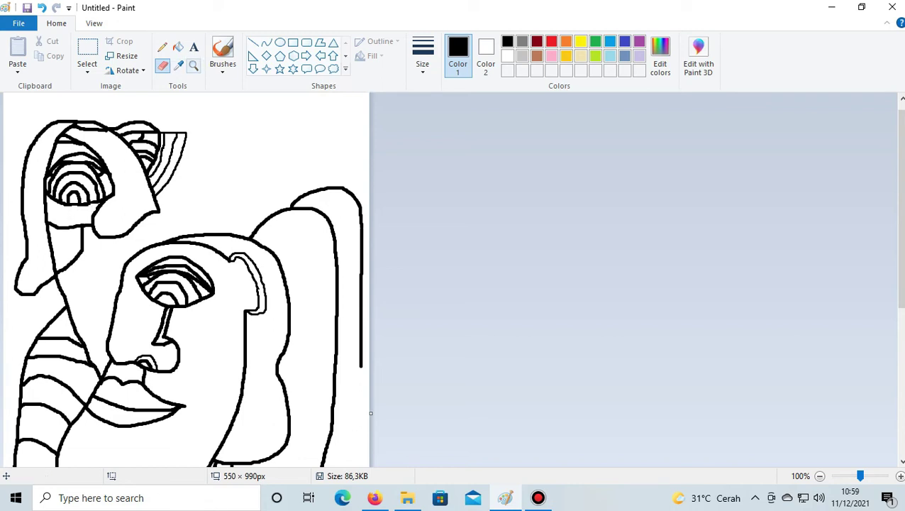
{"action": "left_click", "coordinate": [222, 53]}
{"action": "left_click", "coordinate": [423, 56]}
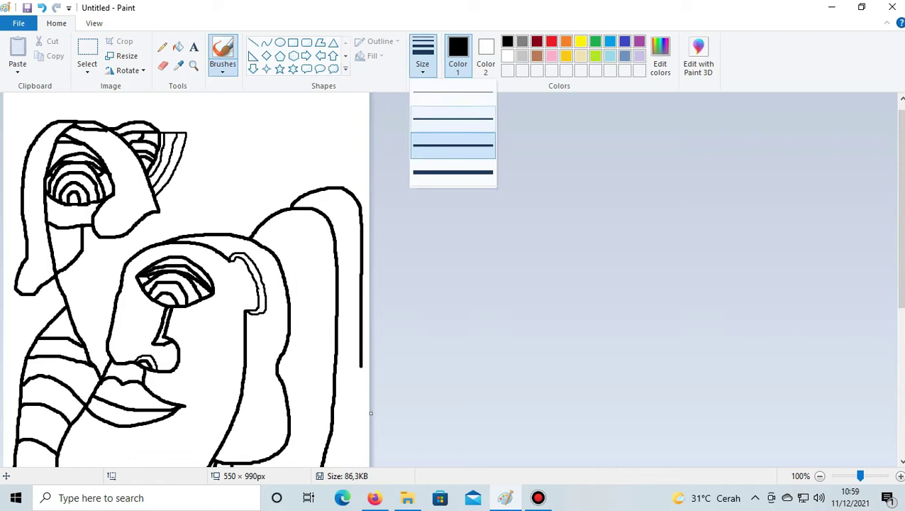
{"action": "left_click", "coordinate": [453, 145]}
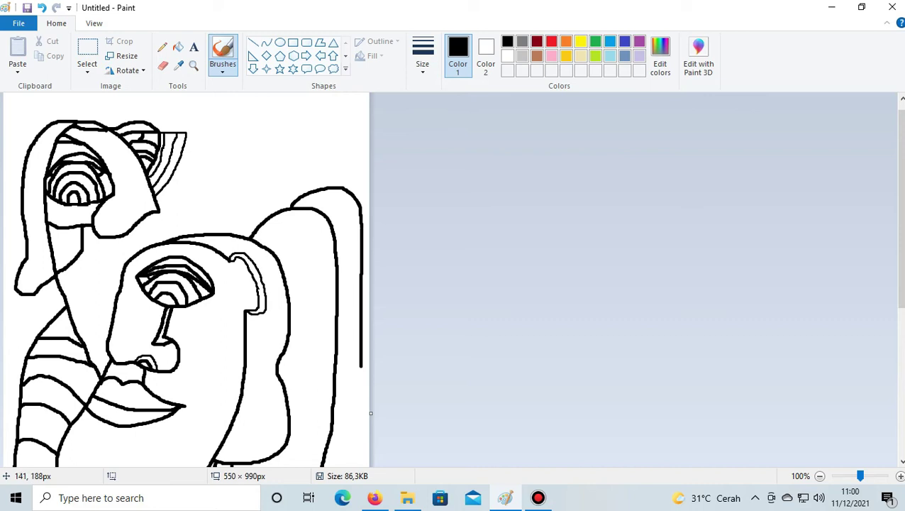
{"action": "left_click_drag", "start_coordinate": [97, 207], "coordinate": [46, 203]}
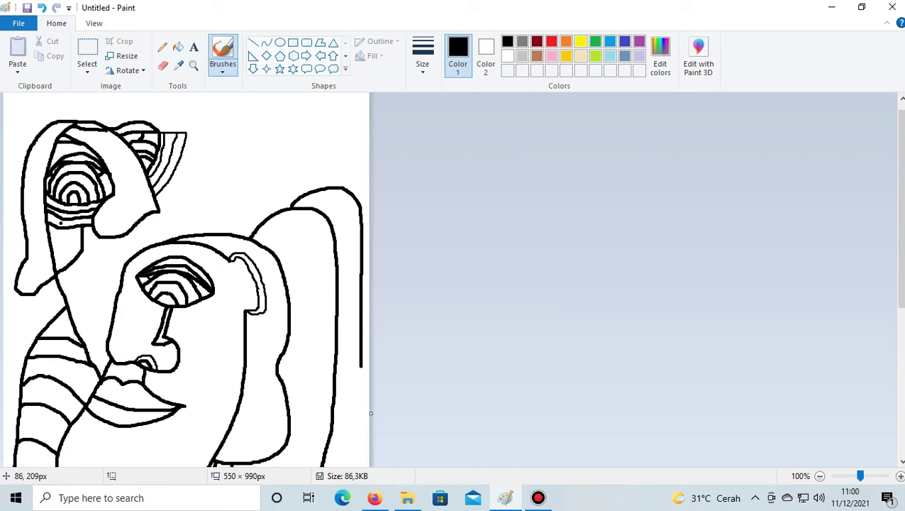
- Paint a narrow ear outline beside the first eye, curving over the top and hooking inward at its lower end
{"action": "left_click", "coordinate": [32, 216]}
{"action": "key", "text": "ctrl+z"}
{"action": "left_click", "coordinate": [43, 183]}
{"action": "left_click", "coordinate": [42, 180]}
{"action": "left_click_drag", "start_coordinate": [46, 173], "coordinate": [34, 184]}
{"action": "left_click", "coordinate": [35, 187]}
{"action": "left_click_drag", "start_coordinate": [36, 186], "coordinate": [32, 183]}
{"action": "left_click", "coordinate": [41, 8]}
{"action": "left_click_drag", "start_coordinate": [37, 206], "coordinate": [35, 226]}
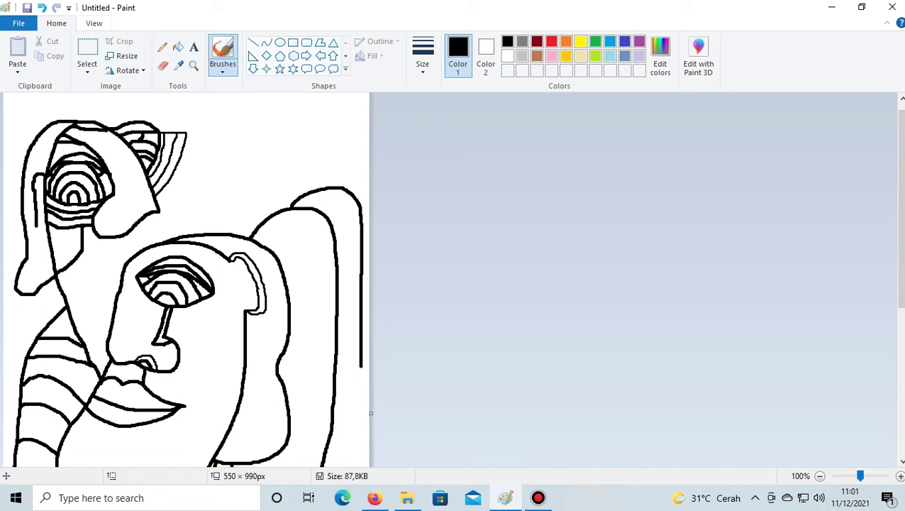
{"action": "left_click", "coordinate": [42, 7]}
{"action": "left_click_drag", "start_coordinate": [34, 193], "coordinate": [40, 237]}
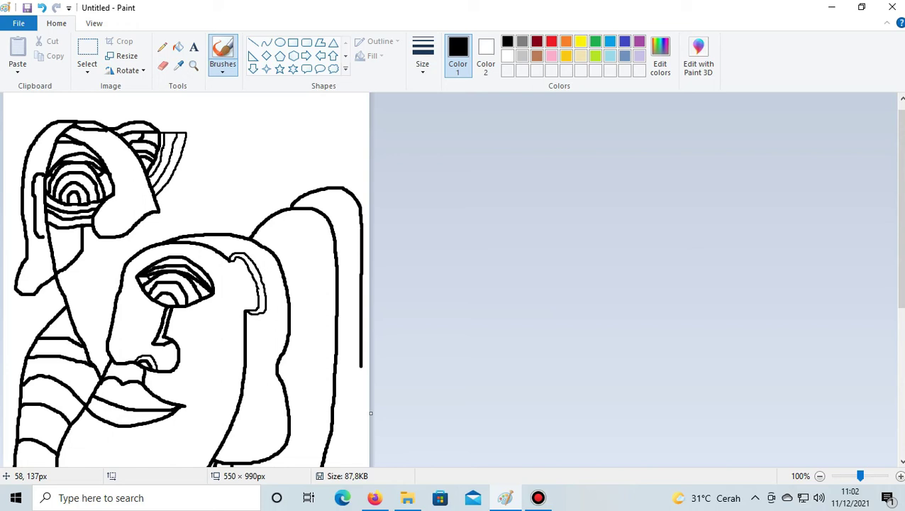
- Paint an inner contour line in the narrow ear beside the first eye and close the ear's lower end
{"action": "left_click_drag", "start_coordinate": [44, 174], "coordinate": [40, 180]}
{"action": "left_click_drag", "start_coordinate": [40, 198], "coordinate": [40, 221]}
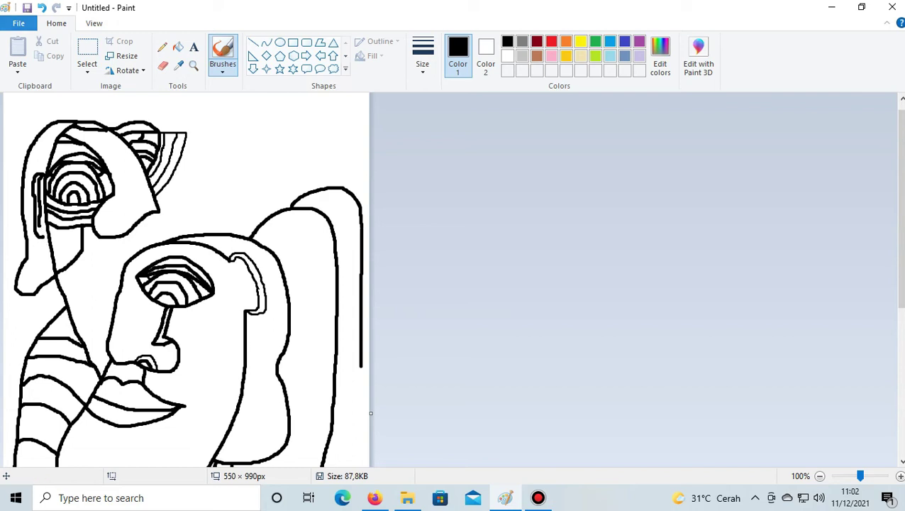
{"action": "left_click", "coordinate": [41, 240]}
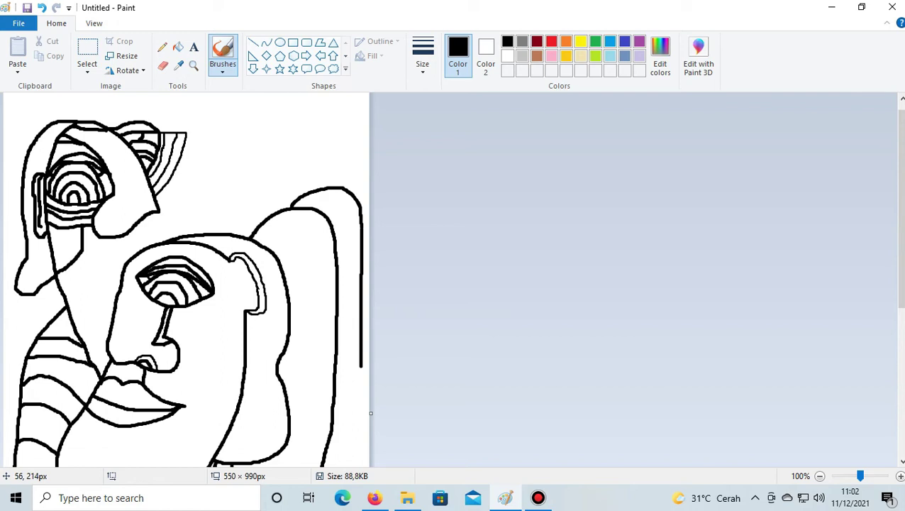
{"action": "left_click", "coordinate": [41, 8]}
{"action": "left_click", "coordinate": [42, 8]}
- Paint an arch from the junction of the two tall right-hand shapes down to the top of the second face's head
{"action": "left_click_drag", "start_coordinate": [289, 206], "coordinate": [255, 194]}
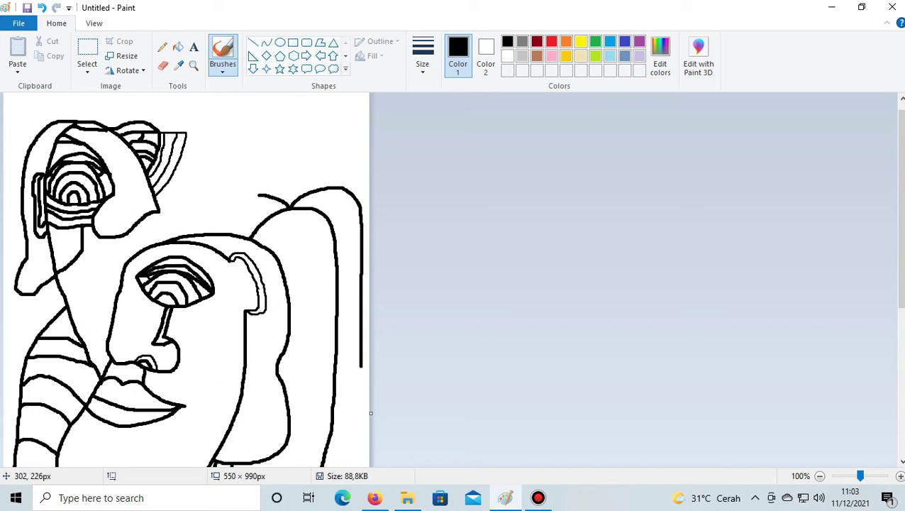
{"action": "key", "text": "ctrl+z"}
{"action": "left_click_drag", "start_coordinate": [257, 193], "coordinate": [254, 193]}
{"action": "mouse_move", "coordinate": [251, 193]}
{"action": "left_mouse_down"}
{"action": "mouse_move", "coordinate": [227, 203]}
{"action": "mouse_move", "coordinate": [199, 234]}
{"action": "left_mouse_up"}
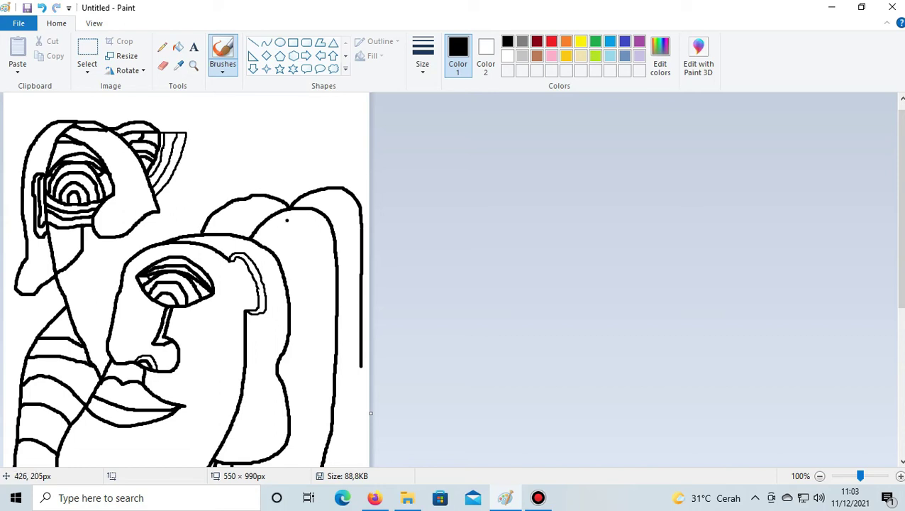
- Paint the outline of a small mouth in the lower end of the tall right-hand face, with a notched upper lip
{"action": "scroll", "coordinate": [305, 229], "scroll_direction": "down", "scroll_amount": 5}
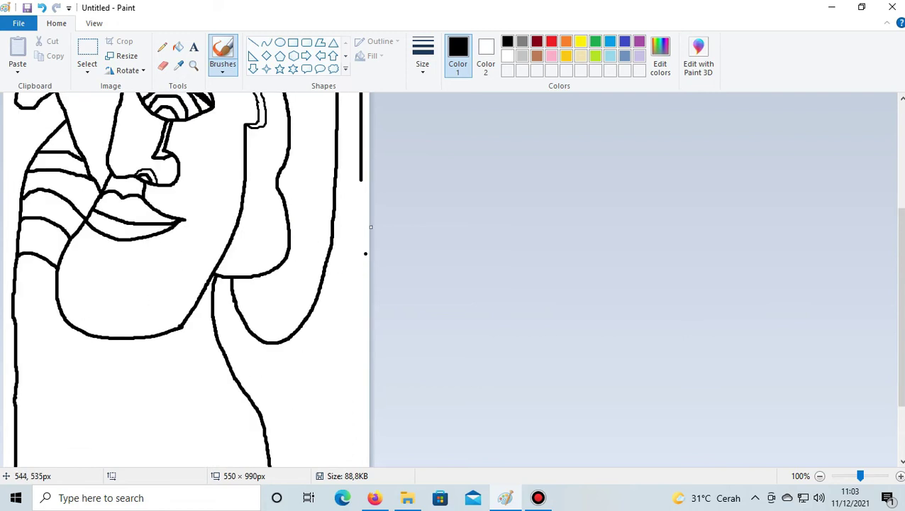
{"action": "scroll", "coordinate": [369, 320], "scroll_direction": "up", "scroll_amount": 3}
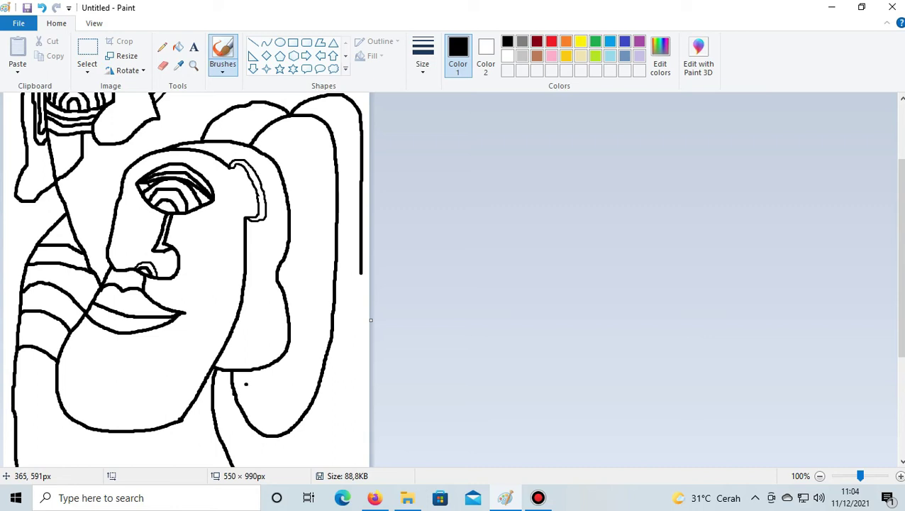
{"action": "left_click_drag", "start_coordinate": [246, 384], "coordinate": [277, 380]}
{"action": "left_click_drag", "start_coordinate": [278, 376], "coordinate": [304, 386]}
{"action": "scroll", "coordinate": [261, 331], "scroll_direction": "down", "scroll_amount": 3}
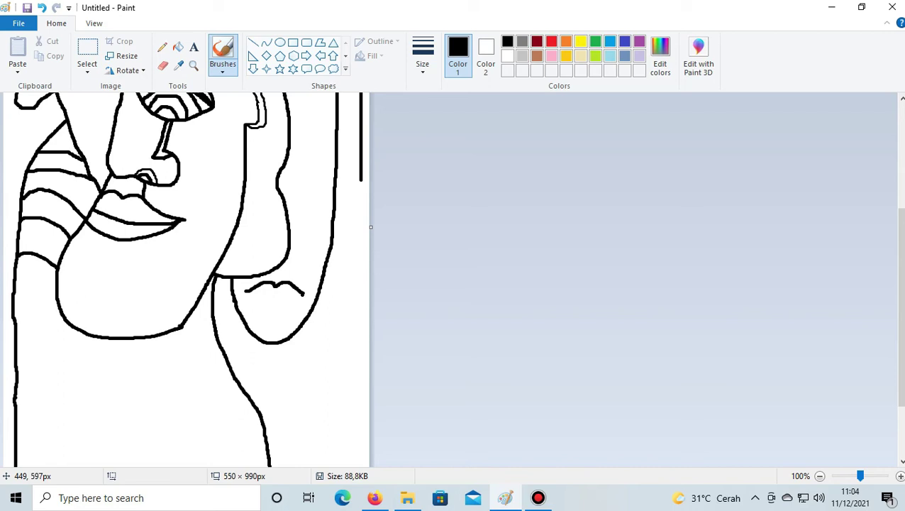
{"action": "mouse_move", "coordinate": [303, 292]}
{"action": "left_mouse_down"}
{"action": "mouse_move", "coordinate": [288, 310]}
{"action": "mouse_move", "coordinate": [258, 315]}
{"action": "mouse_move", "coordinate": [241, 291]}
{"action": "left_mouse_up"}
{"action": "left_click", "coordinate": [266, 306]}
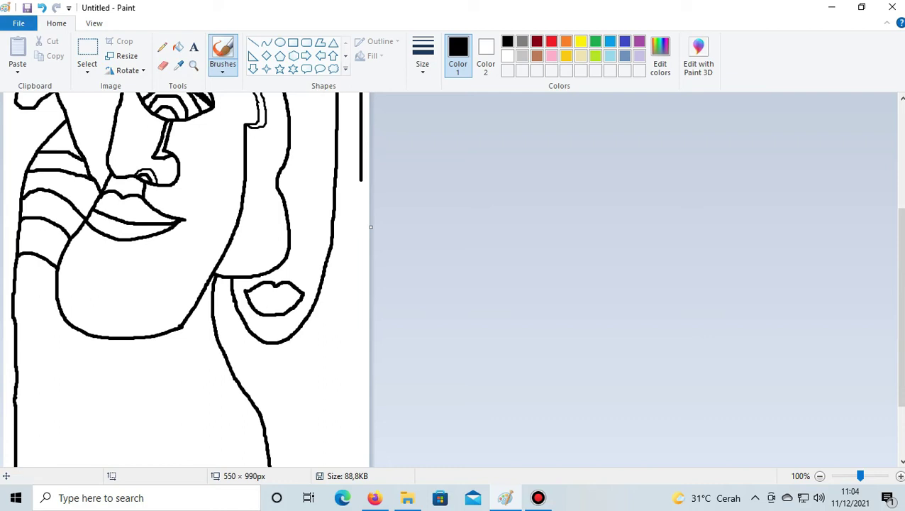
- Save the drawing and paint a curved parting line across the small mouth
{"action": "left_click", "coordinate": [27, 8]}
{"action": "left_click_drag", "start_coordinate": [287, 296], "coordinate": [248, 292]}
{"action": "left_click", "coordinate": [260, 307]}
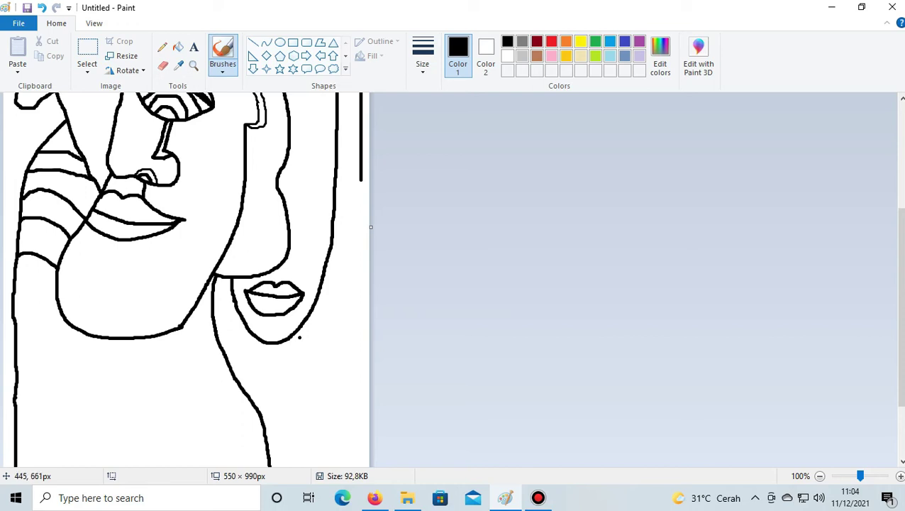
- Paint the base of a nose above the small mouth, running from the rounded outline and ending in a small hooked nostril
{"action": "scroll", "coordinate": [299, 338], "scroll_direction": "up", "scroll_amount": 2}
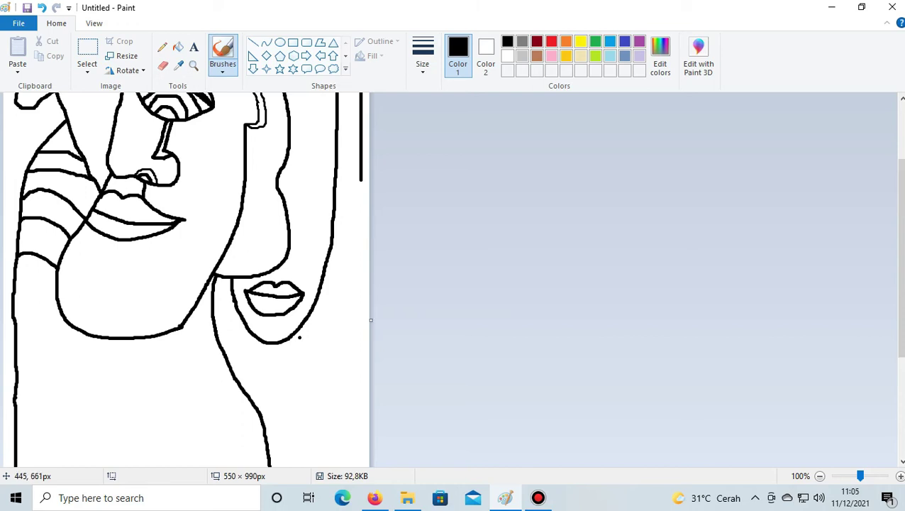
{"action": "scroll", "coordinate": [299, 338], "scroll_direction": "up", "scroll_amount": 2}
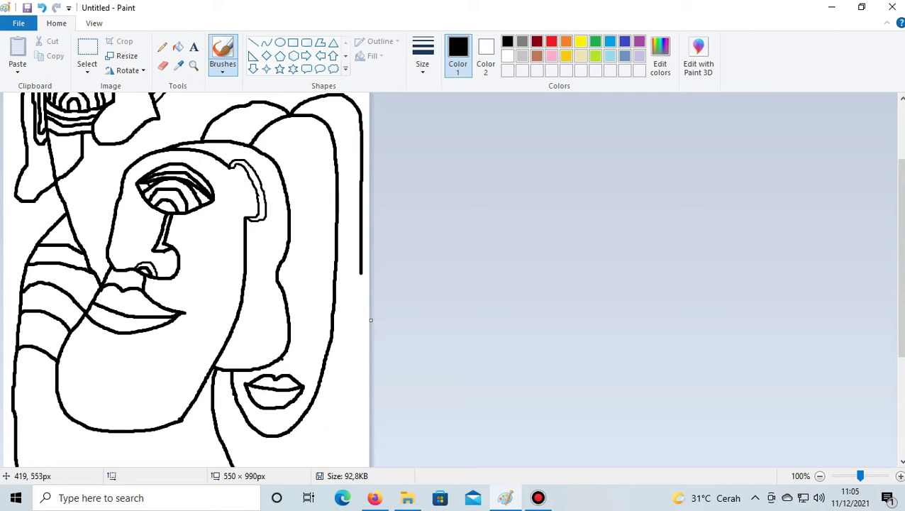
{"action": "mouse_move", "coordinate": [284, 359]}
{"action": "left_mouse_down"}
{"action": "mouse_move", "coordinate": [304, 359]}
{"action": "mouse_move", "coordinate": [303, 347]}
{"action": "left_mouse_up"}
{"action": "key", "text": "ctrl+z"}
{"action": "left_click_drag", "start_coordinate": [292, 342], "coordinate": [291, 346]}
{"action": "left_click_drag", "start_coordinate": [287, 349], "coordinate": [281, 351]}
{"action": "left_click", "coordinate": [42, 8]}
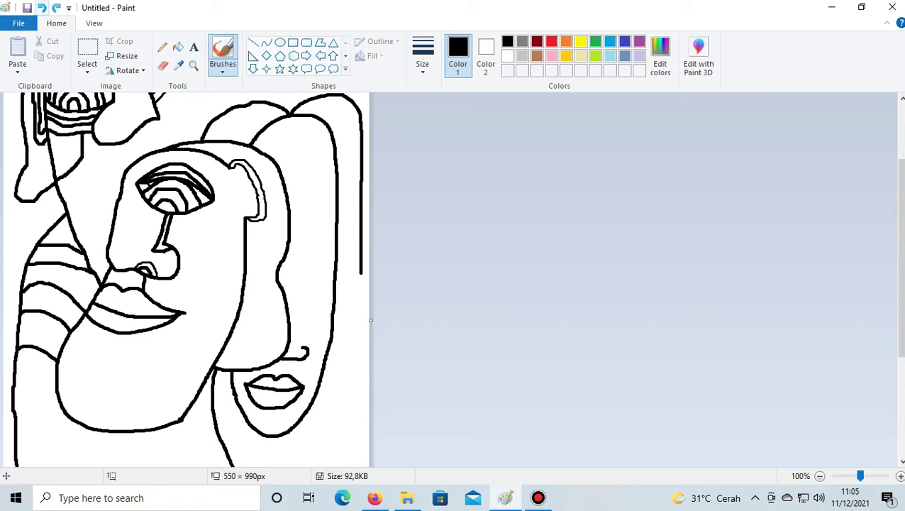
{"action": "left_click", "coordinate": [291, 353]}
{"action": "key", "text": "ctrl+z"}
- Paint the third face's long nose line from its outer edge down to the nostril, and a second line along the neighbouring rounded outline
{"action": "mouse_move", "coordinate": [330, 158]}
{"action": "left_mouse_down"}
{"action": "mouse_move", "coordinate": [300, 200]}
{"action": "mouse_move", "coordinate": [295, 272]}
{"action": "left_mouse_up"}
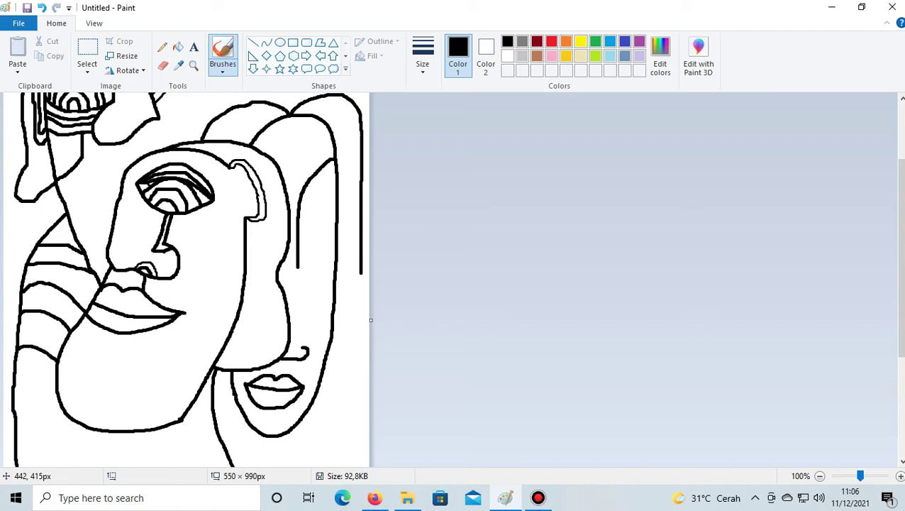
{"action": "left_click_drag", "start_coordinate": [296, 275], "coordinate": [301, 347]}
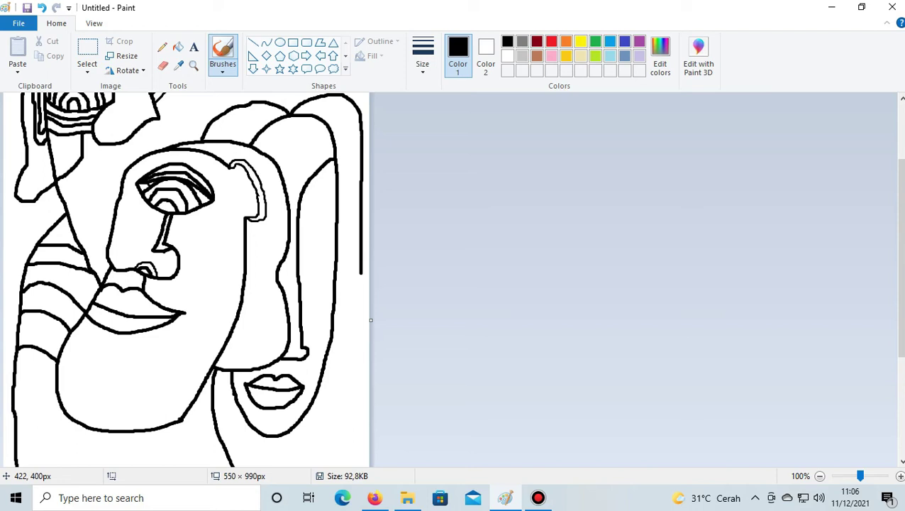
{"action": "left_click_drag", "start_coordinate": [281, 261], "coordinate": [290, 346]}
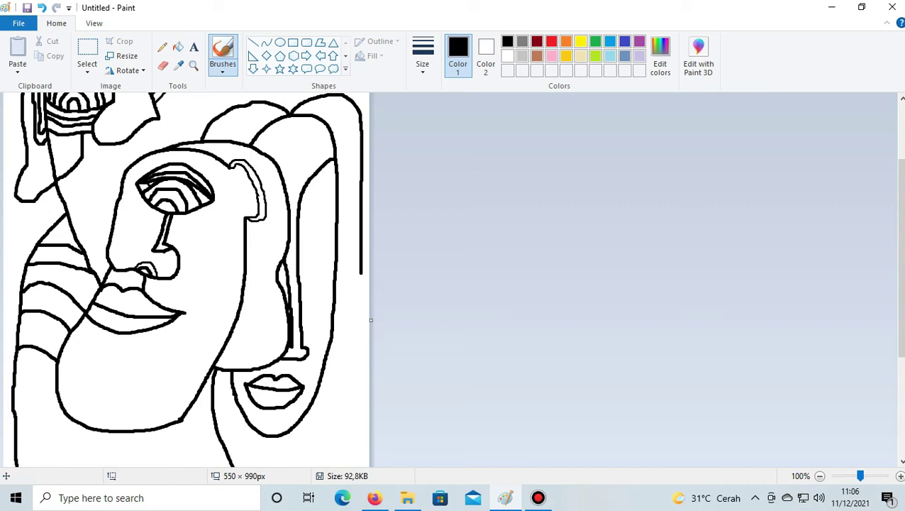
{"action": "left_click", "coordinate": [42, 8]}
- Paint two curved lower-lid lines across the tall third face, with a short arc and a cheek line beneath, and save the drawing
{"action": "left_click_drag", "start_coordinate": [295, 216], "coordinate": [334, 228]}
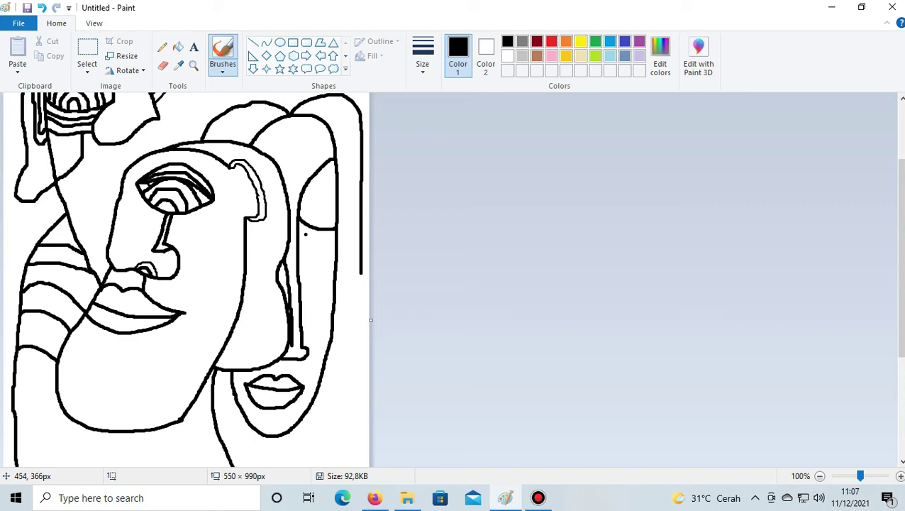
{"action": "left_click_drag", "start_coordinate": [297, 223], "coordinate": [296, 245]}
{"action": "left_click_drag", "start_coordinate": [297, 239], "coordinate": [339, 247]}
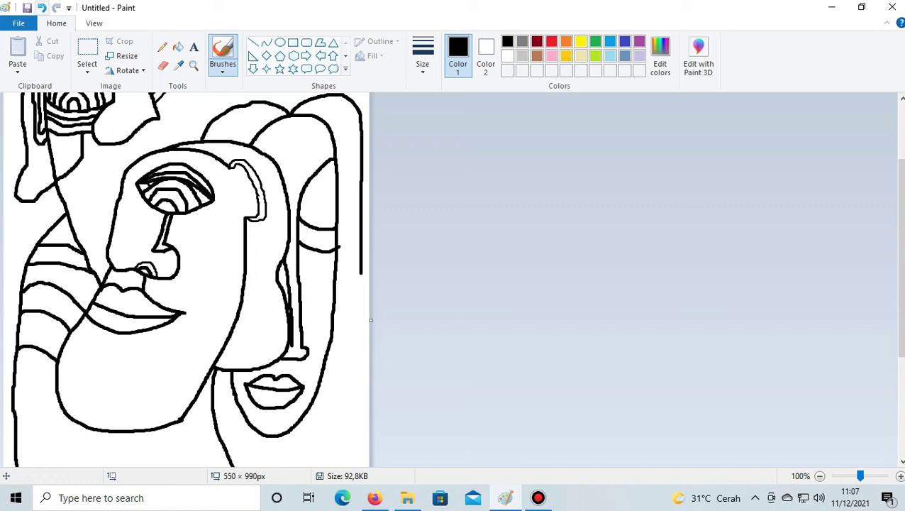
{"action": "left_click", "coordinate": [41, 7]}
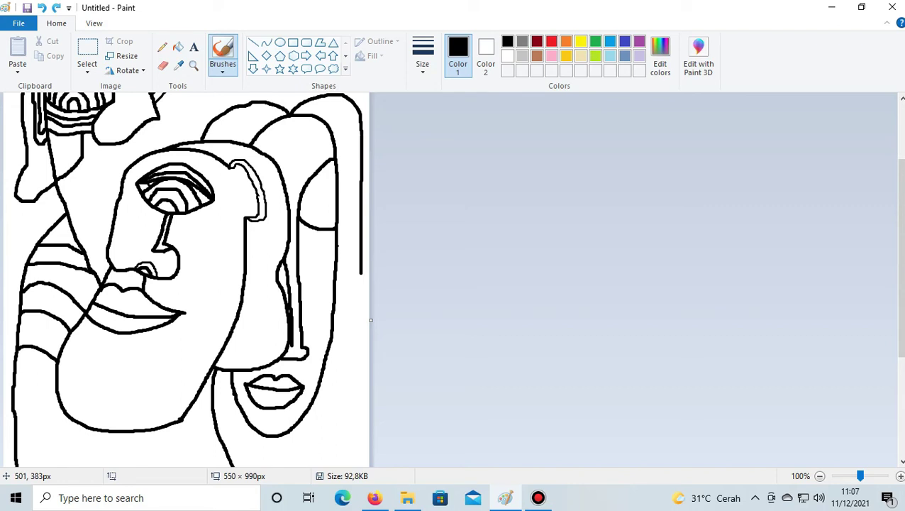
{"action": "left_click_drag", "start_coordinate": [336, 246], "coordinate": [301, 245]}
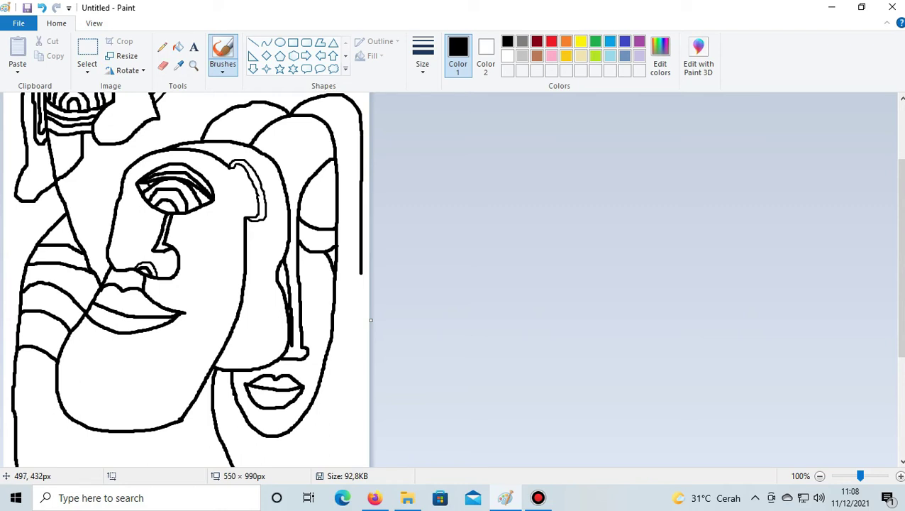
{"action": "left_click_drag", "start_coordinate": [331, 276], "coordinate": [304, 283]}
{"action": "key", "text": "ctrl+z"}
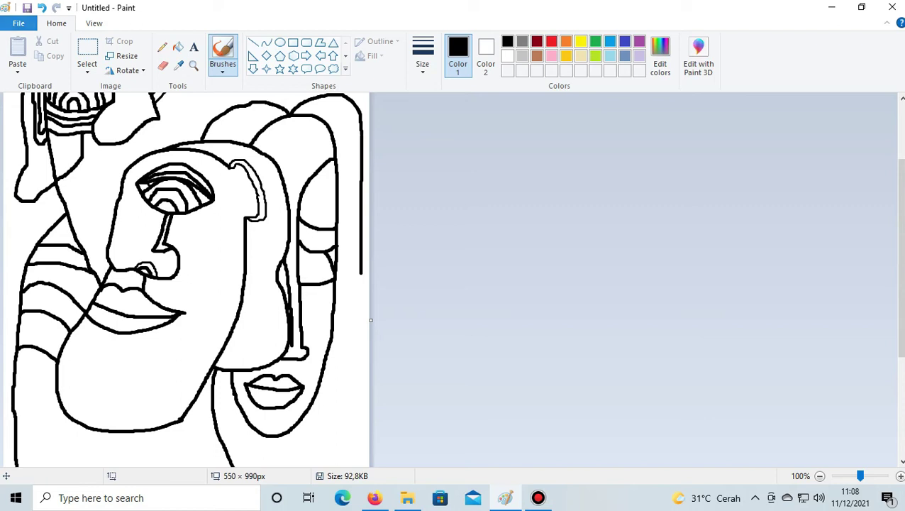
{"action": "left_click", "coordinate": [246, 198]}
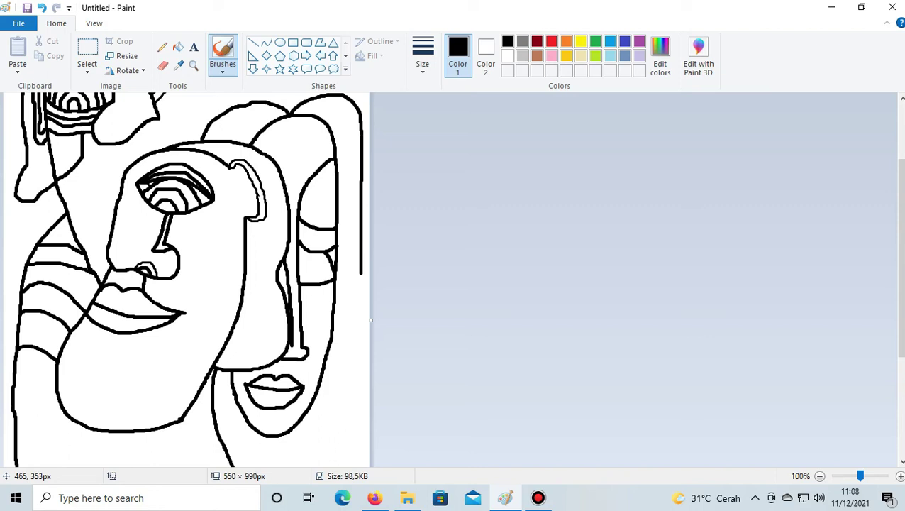
- Paint the small pupil and one arc around it on the lower-lid line of the third face's eye
{"action": "left_click_drag", "start_coordinate": [310, 224], "coordinate": [323, 227]}
{"action": "mouse_move", "coordinate": [313, 209]}
{"action": "left_mouse_down"}
{"action": "mouse_move", "coordinate": [309, 217]}
{"action": "mouse_move", "coordinate": [328, 211]}
{"action": "mouse_move", "coordinate": [332, 220]}
{"action": "left_mouse_up"}
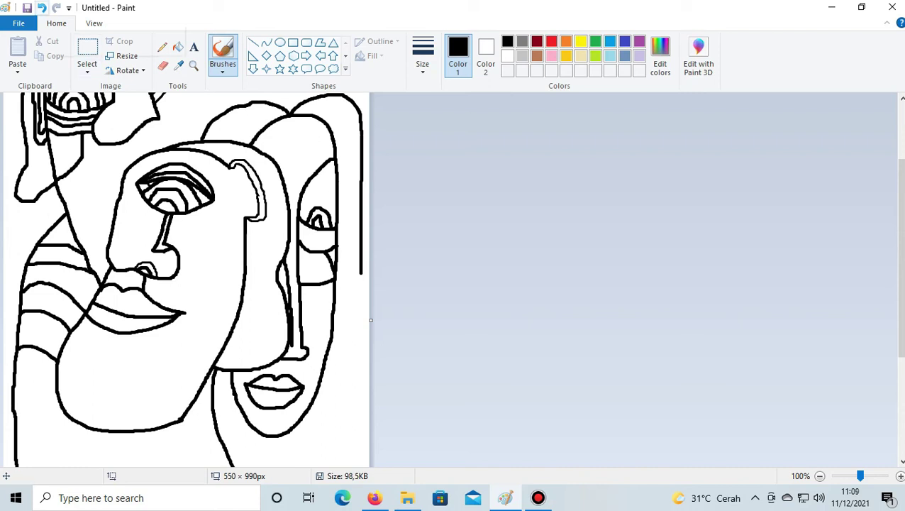
{"action": "left_click", "coordinate": [42, 8]}
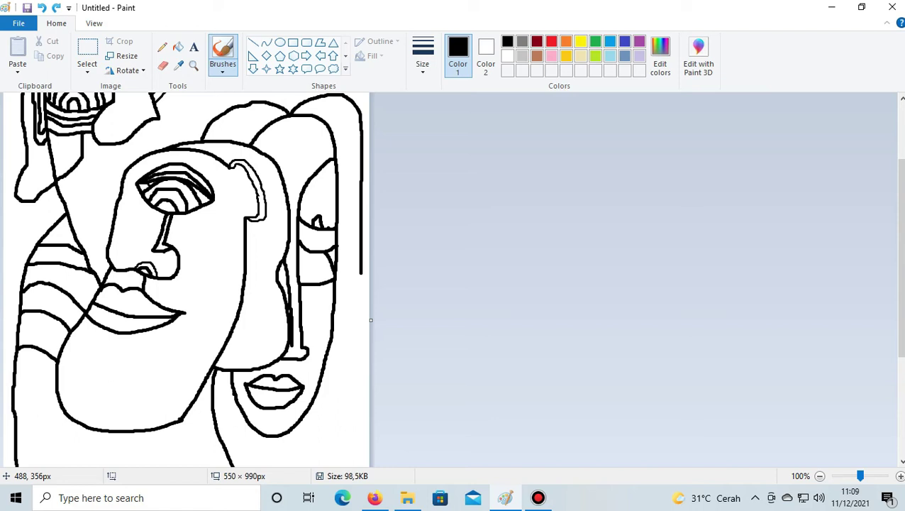
{"action": "left_click", "coordinate": [57, 7]}
{"action": "left_click_drag", "start_coordinate": [300, 217], "coordinate": [308, 200]}
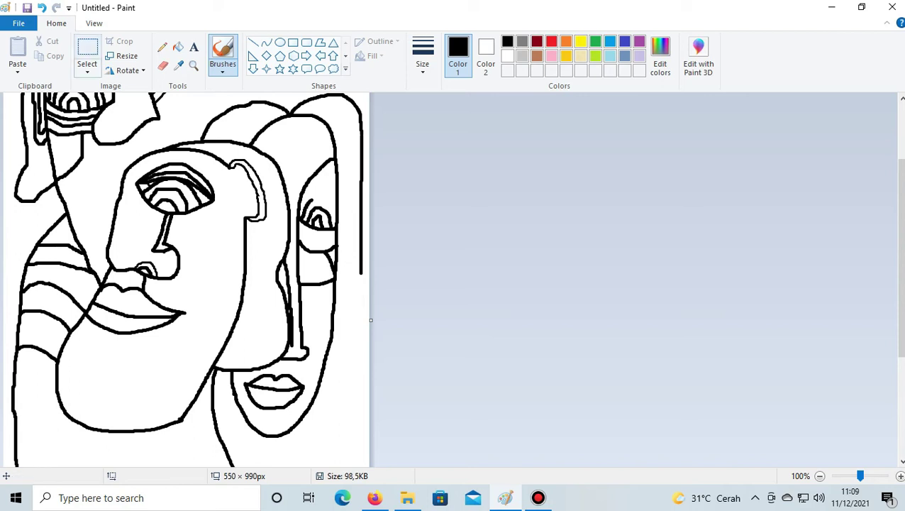
{"action": "left_click", "coordinate": [41, 8]}
{"action": "left_click", "coordinate": [42, 8]}
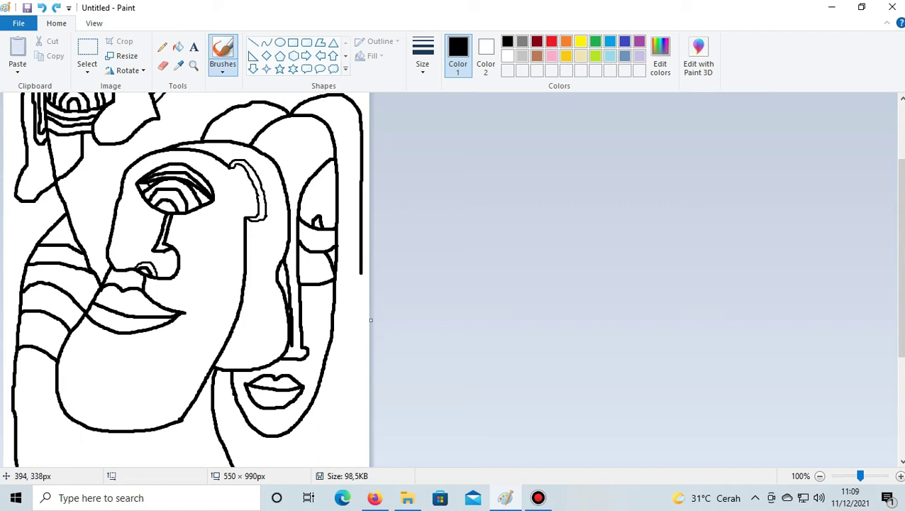
{"action": "mouse_move", "coordinate": [304, 217]}
{"action": "left_mouse_down"}
{"action": "mouse_move", "coordinate": [319, 205]}
{"action": "mouse_move", "coordinate": [329, 219]}
{"action": "mouse_move", "coordinate": [299, 223]}
{"action": "left_mouse_up"}
{"action": "key", "text": "ctrl+z"}
{"action": "left_click", "coordinate": [161, 129]}
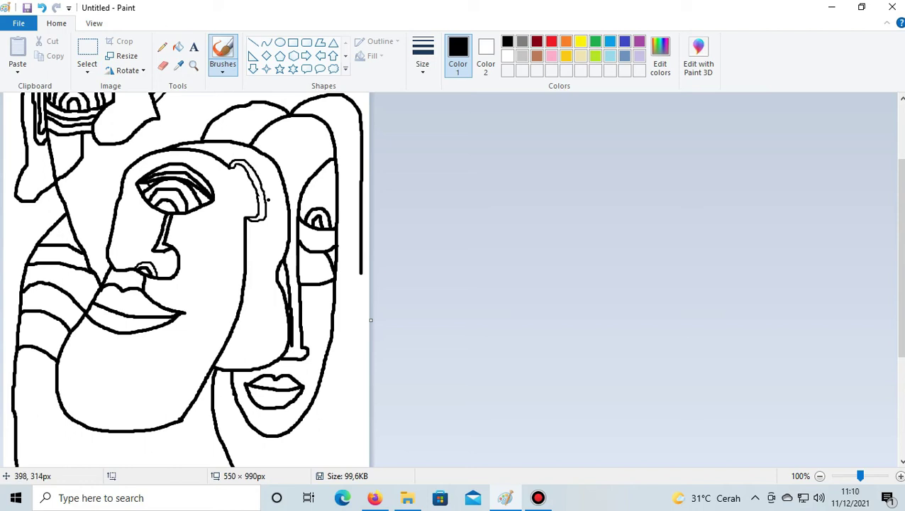
- Paint an outer iris arc around the third face's pupil and upper-lid lines across the face above it
{"action": "left_click_drag", "start_coordinate": [268, 200], "coordinate": [266, 217]}
{"action": "key", "text": "ctrl+z"}
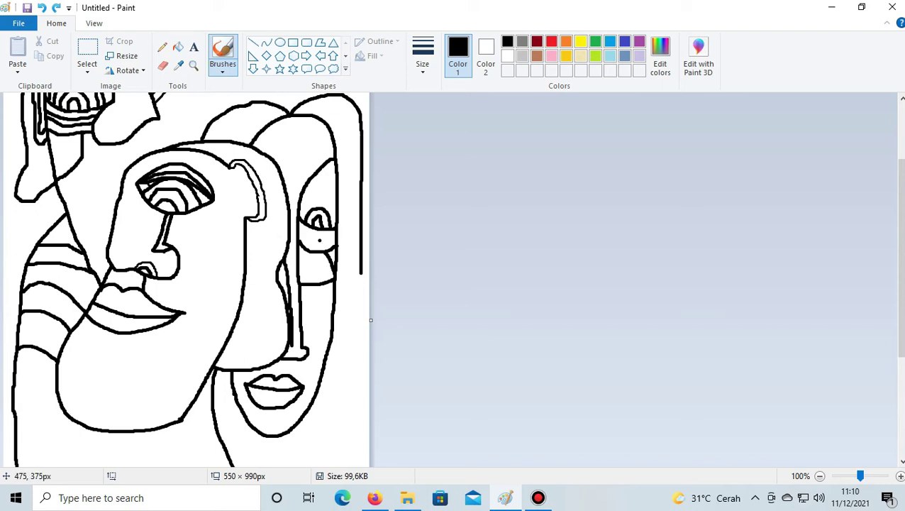
{"action": "mouse_move", "coordinate": [300, 212]}
{"action": "left_mouse_down"}
{"action": "mouse_move", "coordinate": [308, 199]}
{"action": "mouse_move", "coordinate": [327, 198]}
{"action": "mouse_move", "coordinate": [335, 221]}
{"action": "left_mouse_up"}
{"action": "key", "text": "ctrl+z"}
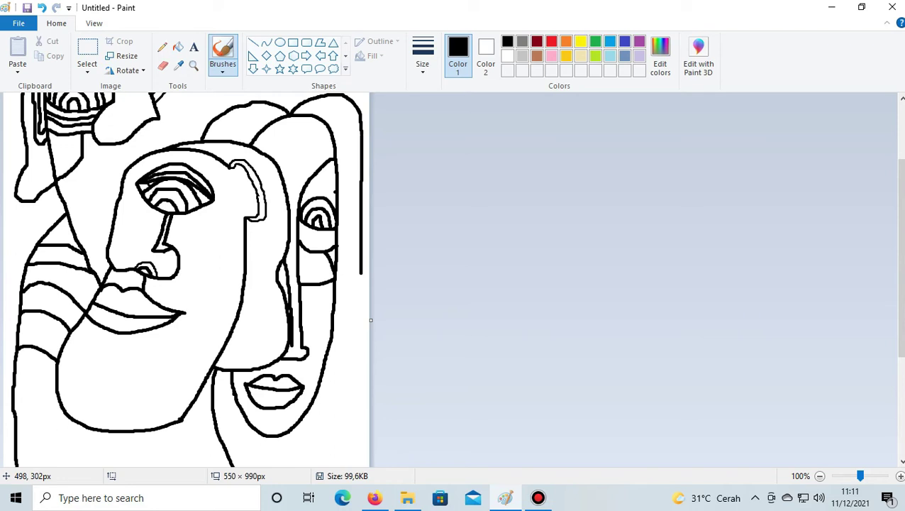
{"action": "left_click_drag", "start_coordinate": [332, 188], "coordinate": [304, 191]}
{"action": "left_click", "coordinate": [330, 195]}
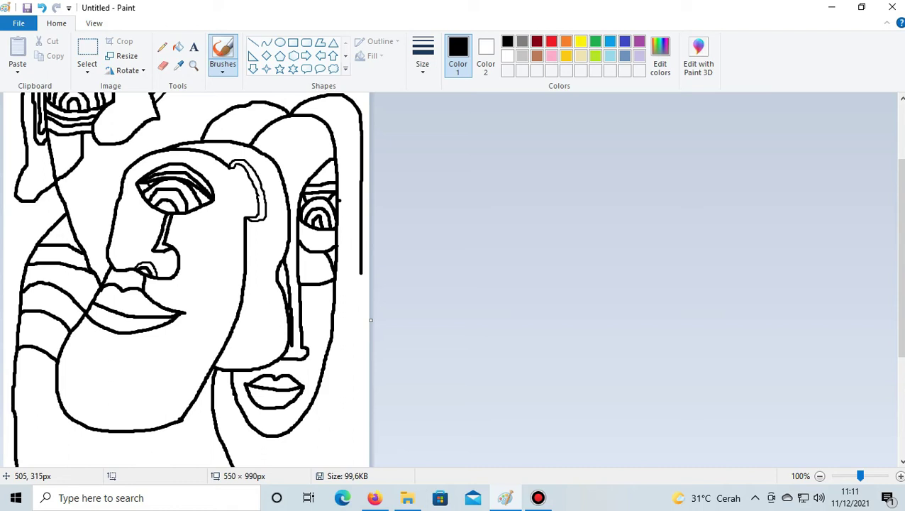
- Paint two small curls, one above the other, on the third face's outer edge beside the eye
{"action": "left_click_drag", "start_coordinate": [339, 197], "coordinate": [339, 206]}
{"action": "left_click", "coordinate": [318, 203]}
{"action": "key", "text": "ctrl+z"}
{"action": "mouse_move", "coordinate": [339, 190]}
{"action": "left_mouse_down"}
{"action": "mouse_move", "coordinate": [348, 202]}
{"action": "mouse_move", "coordinate": [340, 210]}
{"action": "left_mouse_up"}
{"action": "left_click_drag", "start_coordinate": [336, 240], "coordinate": [340, 240]}
{"action": "left_click_drag", "start_coordinate": [339, 234], "coordinate": [344, 242]}
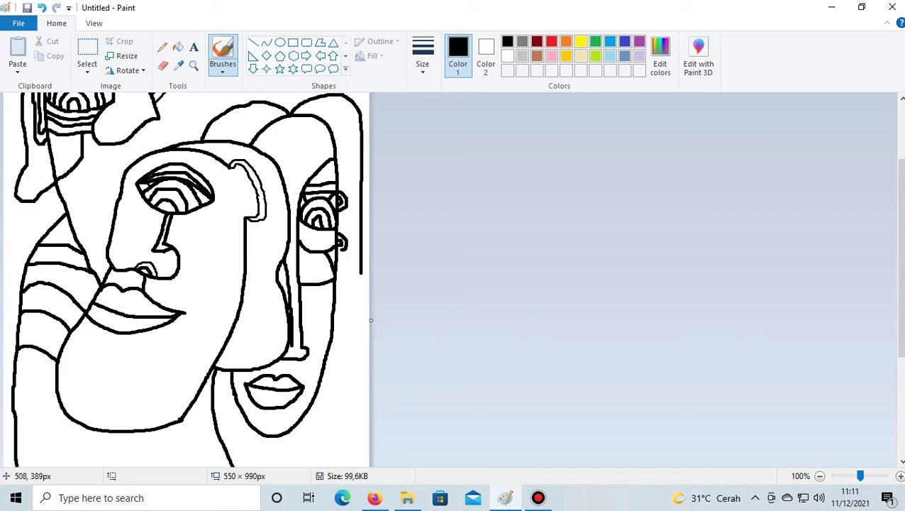
{"action": "key", "text": "ctrl+z"}
{"action": "left_click_drag", "start_coordinate": [343, 240], "coordinate": [349, 244]}
{"action": "key", "text": "ctrl+z"}
{"action": "left_click_drag", "start_coordinate": [345, 248], "coordinate": [337, 249]}
- Join the two small curls with an outer line to close the third face's ear
{"action": "left_click_drag", "start_coordinate": [347, 197], "coordinate": [351, 235]}
{"action": "key", "text": "ctrl+z"}
{"action": "left_click_drag", "start_coordinate": [344, 200], "coordinate": [346, 242]}
- Extend the outer hair line down beside the third face, close the lock against the face's edge, and save the drawing
{"action": "mouse_move", "coordinate": [361, 270]}
{"action": "left_mouse_down"}
{"action": "mouse_move", "coordinate": [358, 345]}
{"action": "mouse_move", "coordinate": [331, 344]}
{"action": "left_mouse_up"}
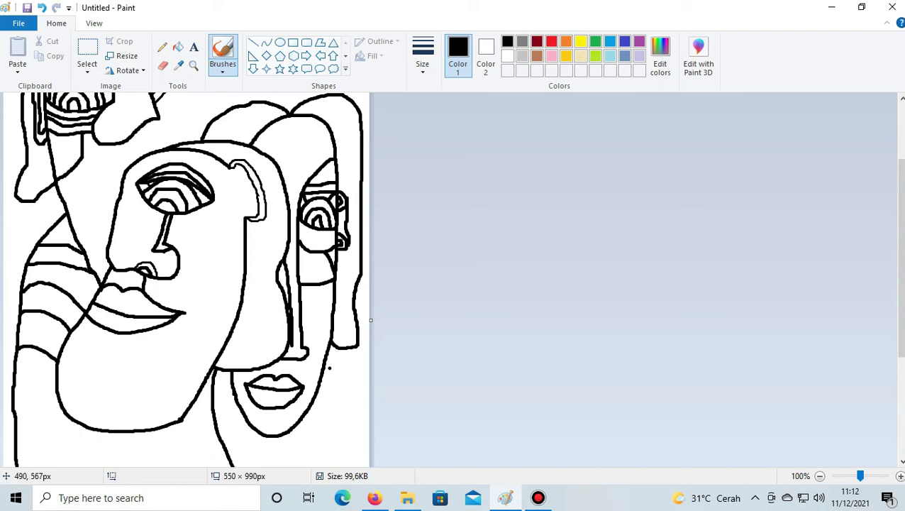
{"action": "scroll", "coordinate": [332, 368], "scroll_direction": "down", "scroll_amount": 3}
{"action": "scroll", "coordinate": [329, 368], "scroll_direction": "up", "scroll_amount": 4}
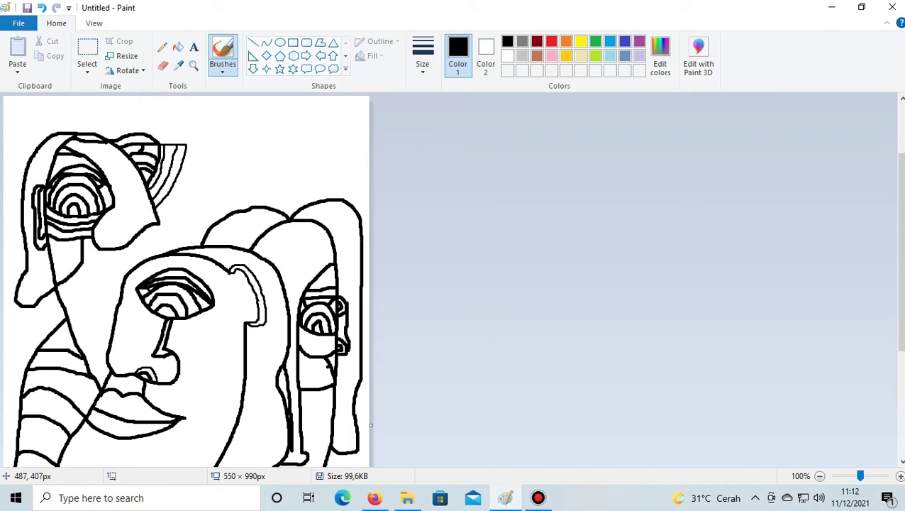
{"action": "scroll", "coordinate": [328, 367], "scroll_direction": "down", "scroll_amount": 10}
{"action": "scroll", "coordinate": [327, 367], "scroll_direction": "up", "scroll_amount": 3}
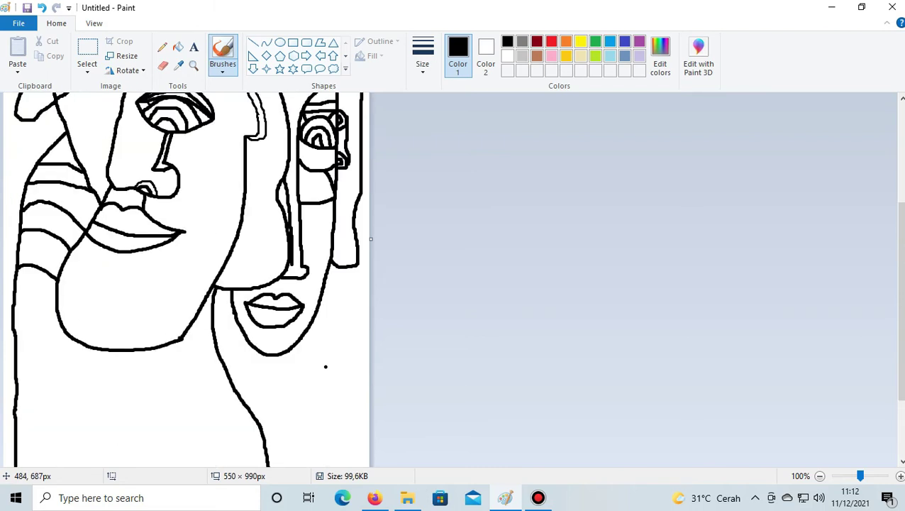
{"action": "scroll", "coordinate": [325, 367], "scroll_direction": "down", "scroll_amount": 3}
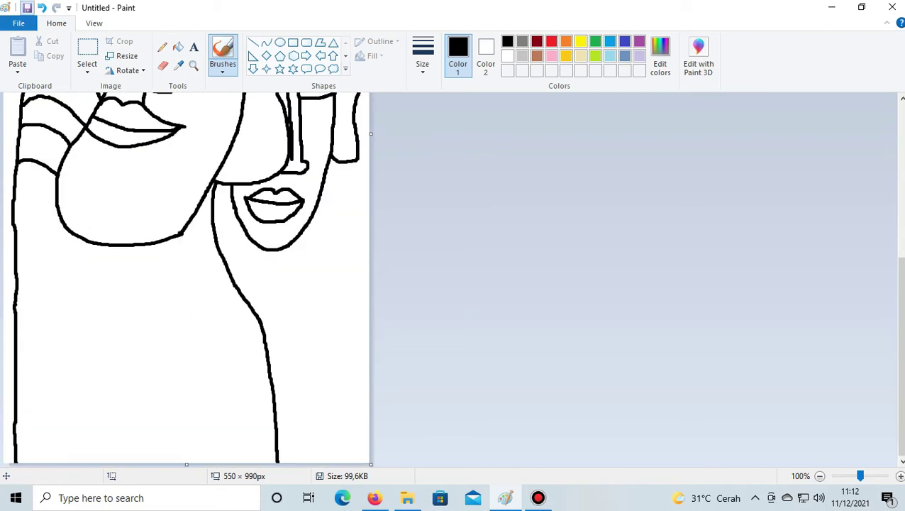
{"action": "scroll", "coordinate": [195, 285], "scroll_direction": "up", "scroll_amount": 5}
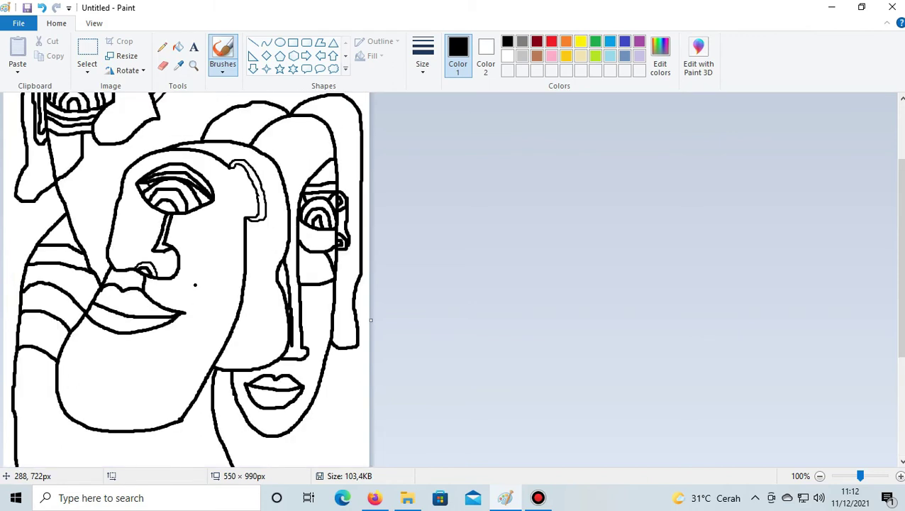
- Paint short lines linking the nose of the upper-left face to the forehead of the large central face
{"action": "scroll", "coordinate": [195, 284], "scroll_direction": "up", "scroll_amount": 3}
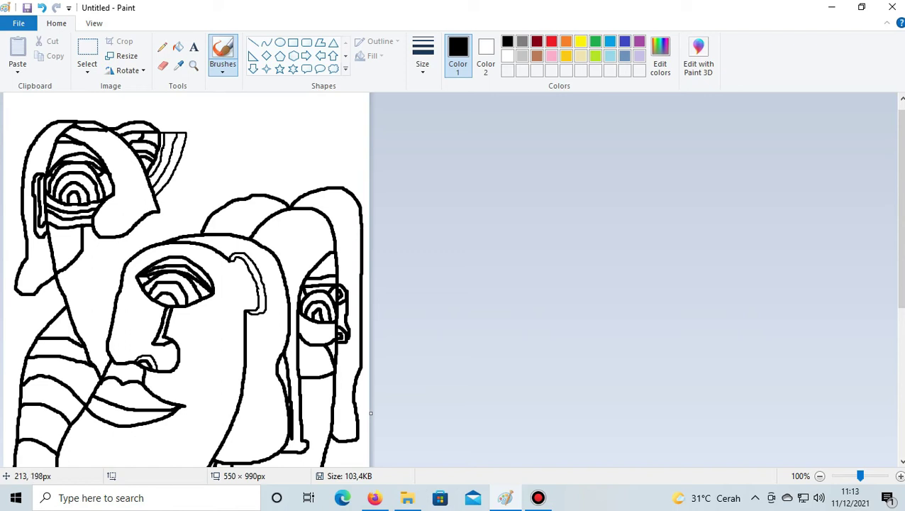
{"action": "left_click_drag", "start_coordinate": [144, 219], "coordinate": [151, 241]}
{"action": "key", "text": "ctrl+z"}
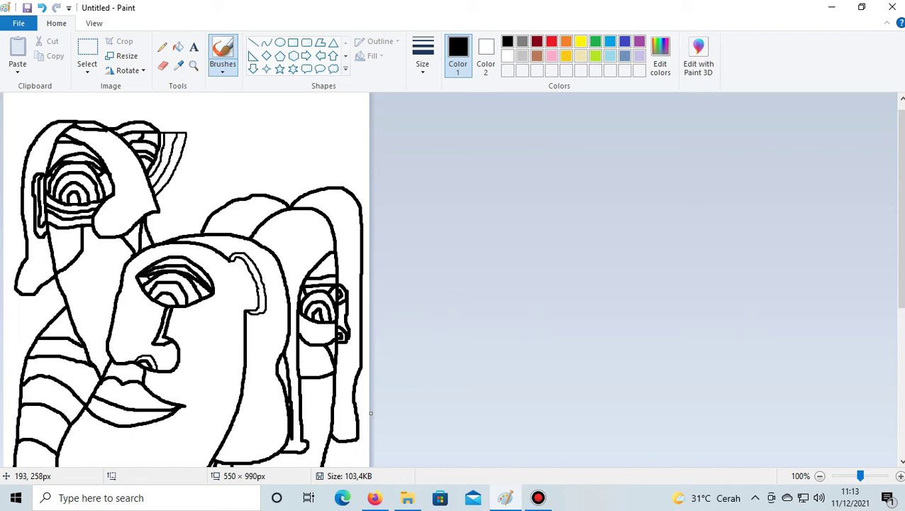
- Paint the curved upper lid of a partly hidden eye extending outward from the large face's forehead edge
{"action": "mouse_move", "coordinate": [130, 254]}
{"action": "left_mouse_down"}
{"action": "mouse_move", "coordinate": [102, 263]}
{"action": "mouse_move", "coordinate": [82, 283]}
{"action": "left_mouse_up"}
{"action": "left_click_drag", "start_coordinate": [84, 284], "coordinate": [89, 297]}
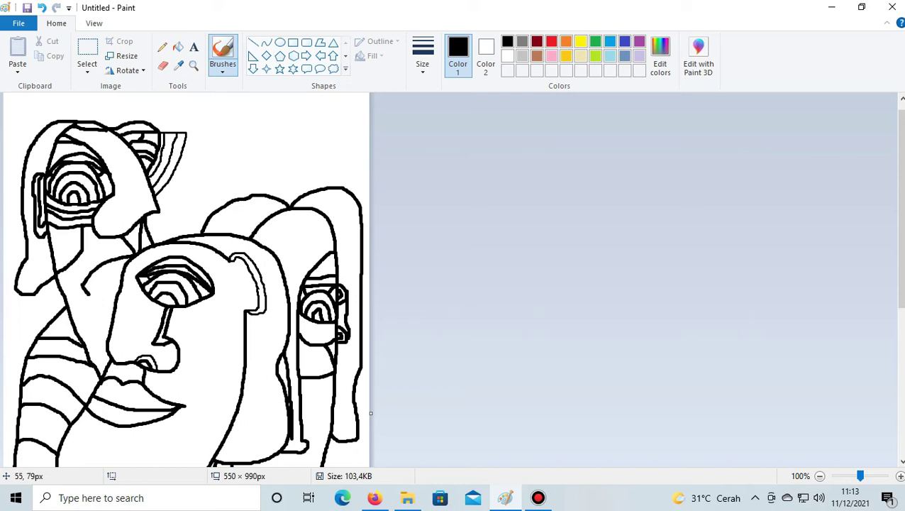
{"action": "left_click", "coordinate": [42, 8]}
- Paint a small pointed mouth with a parting line, partly hidden behind the large face, below the new eyelid
{"action": "left_click_drag", "start_coordinate": [111, 317], "coordinate": [101, 307]}
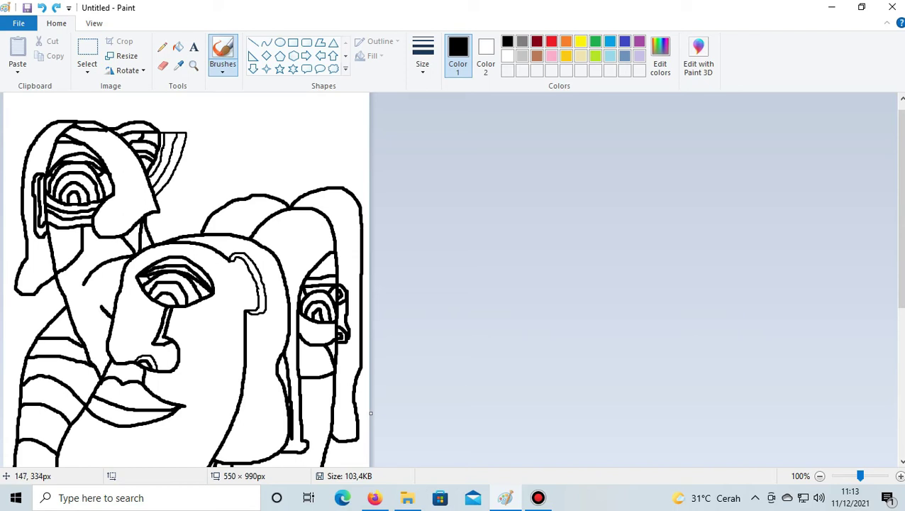
{"action": "left_click_drag", "start_coordinate": [101, 306], "coordinate": [85, 320]}
{"action": "left_click_drag", "start_coordinate": [104, 320], "coordinate": [112, 324]}
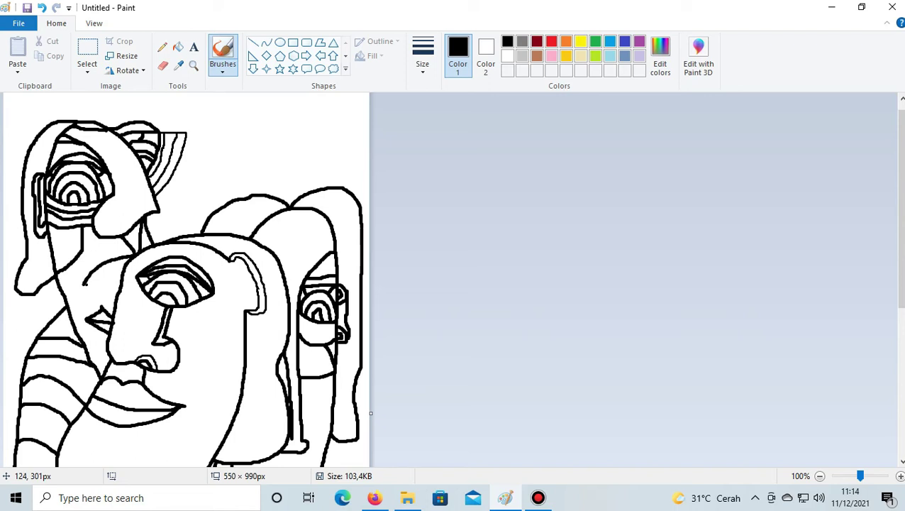
- Complete the partly hidden eye with a lower lid, nested iris arcs and a crease line under the upper lid
{"action": "left_click_drag", "start_coordinate": [91, 283], "coordinate": [114, 296]}
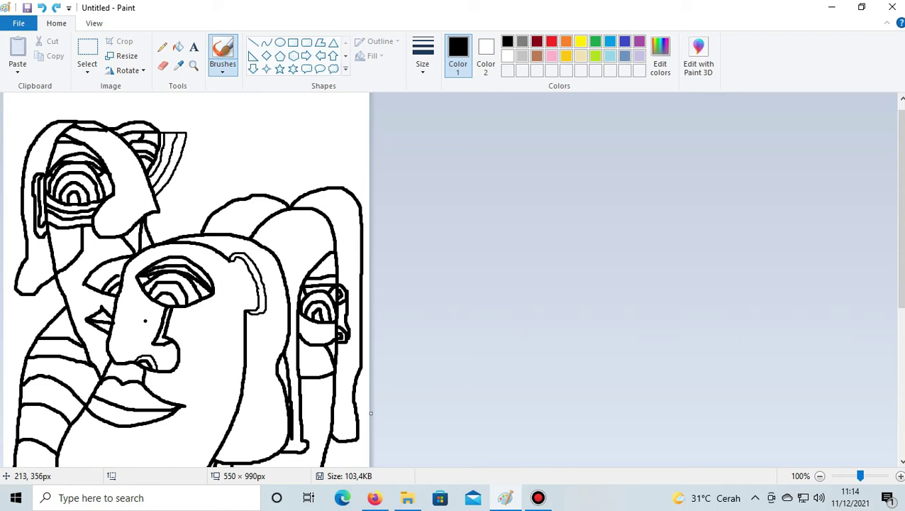
{"action": "left_click", "coordinate": [124, 278]}
{"action": "left_click", "coordinate": [42, 8]}
{"action": "left_click", "coordinate": [185, 286]}
{"action": "left_click_drag", "start_coordinate": [108, 273], "coordinate": [124, 269]}
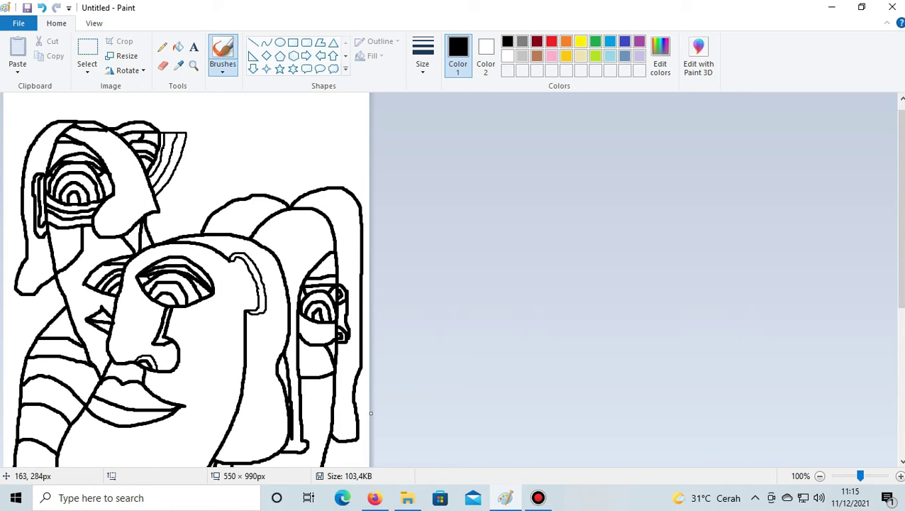
{"action": "left_click_drag", "start_coordinate": [107, 271], "coordinate": [94, 278]}
- Paint two nested curves on the large face's cheek against its inner side line, and save the drawing
{"action": "scroll", "coordinate": [161, 359], "scroll_direction": "down", "scroll_amount": 3}
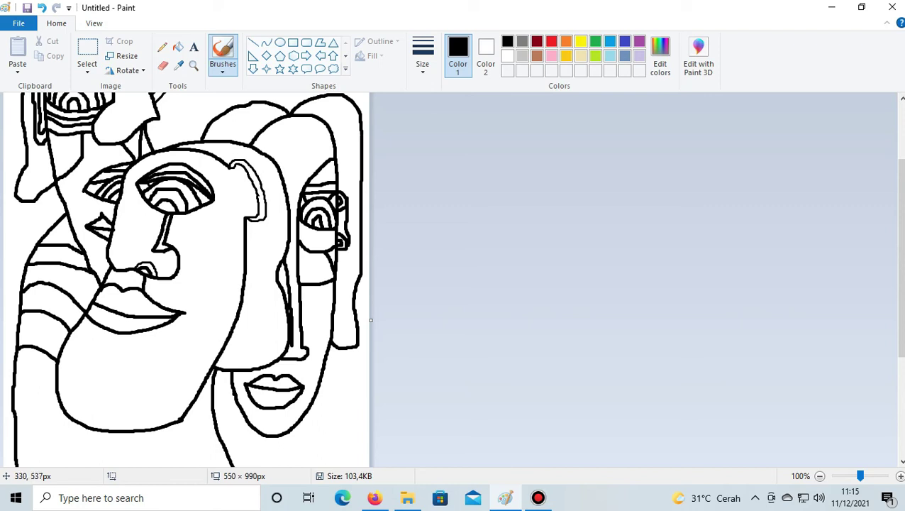
{"action": "mouse_move", "coordinate": [224, 346]}
{"action": "left_mouse_down"}
{"action": "mouse_move", "coordinate": [202, 306]}
{"action": "mouse_move", "coordinate": [197, 254]}
{"action": "mouse_move", "coordinate": [216, 230]}
{"action": "mouse_move", "coordinate": [242, 223]}
{"action": "left_mouse_up"}
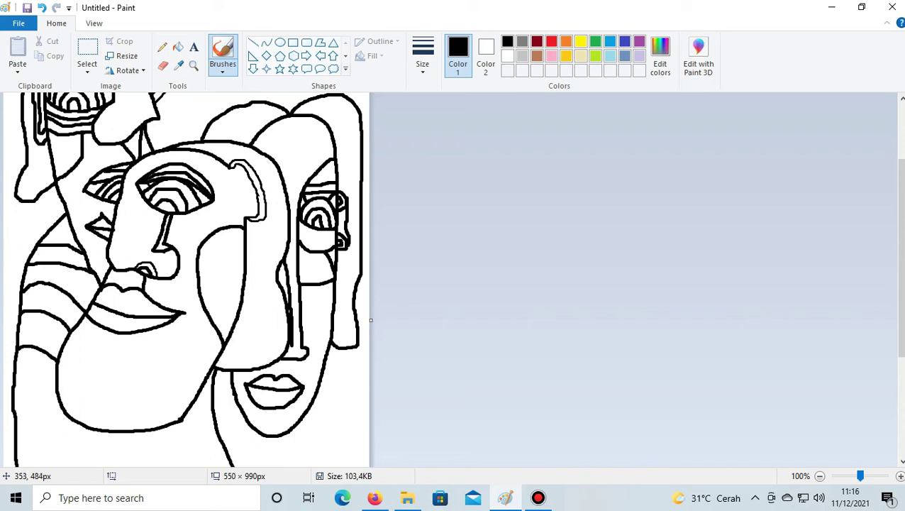
{"action": "mouse_move", "coordinate": [237, 311]}
{"action": "left_mouse_down"}
{"action": "mouse_move", "coordinate": [216, 266]}
{"action": "mouse_move", "coordinate": [242, 248]}
{"action": "left_mouse_up"}
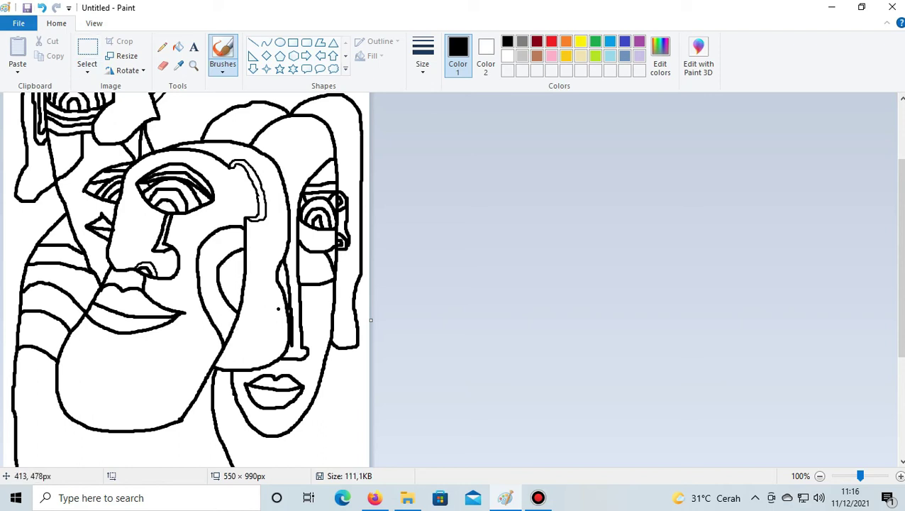
- Paint the third face's outer neck line from the jaw to the canvas's bottom edge, and a curve across the neck below the chin
{"action": "scroll", "coordinate": [284, 320], "scroll_direction": "down", "scroll_amount": 3}
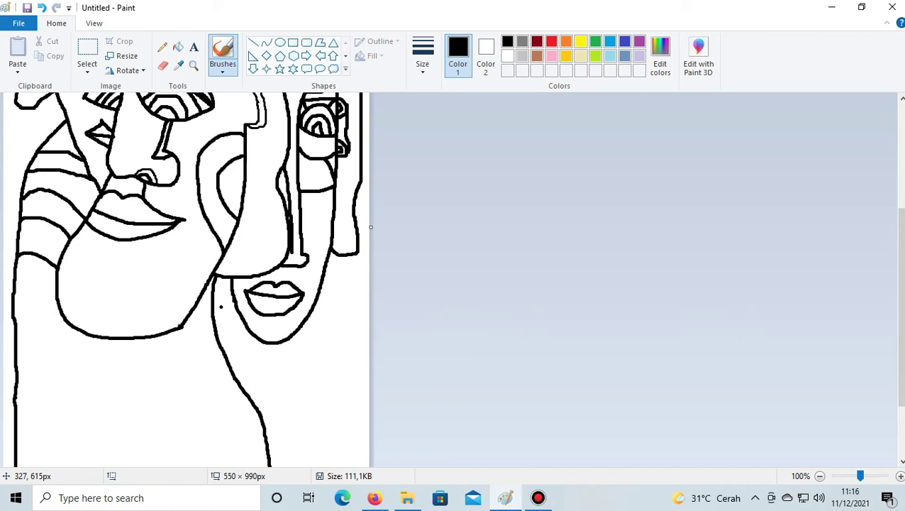
{"action": "scroll", "coordinate": [220, 305], "scroll_direction": "down", "scroll_amount": 3}
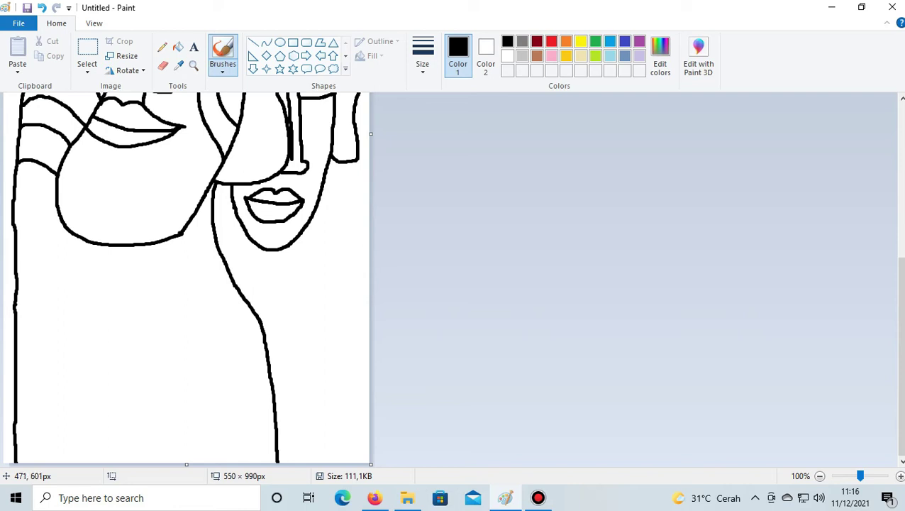
{"action": "left_click_drag", "start_coordinate": [316, 209], "coordinate": [353, 349]}
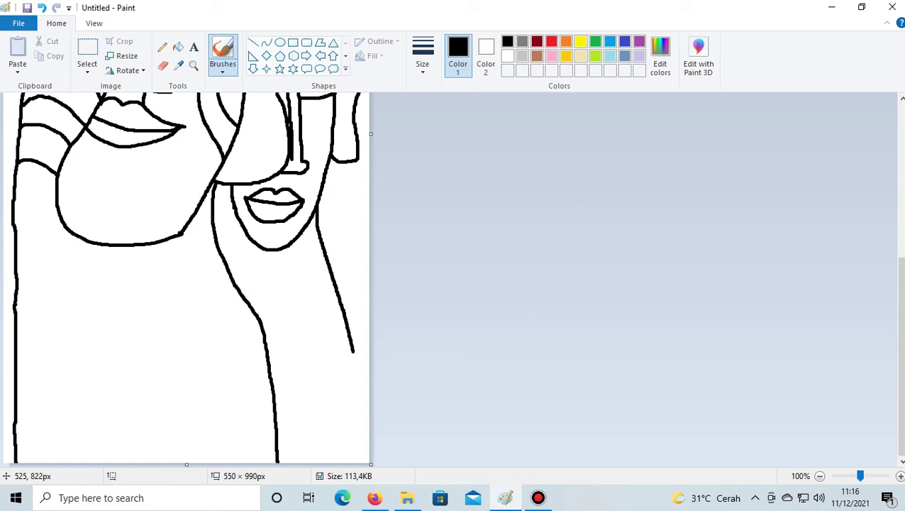
{"action": "left_click_drag", "start_coordinate": [352, 355], "coordinate": [359, 461]}
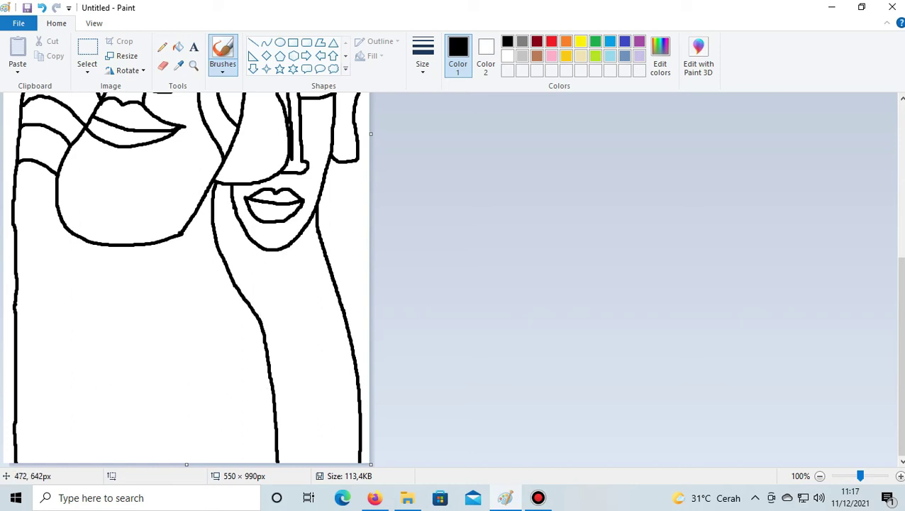
{"action": "mouse_move", "coordinate": [316, 232]}
{"action": "left_mouse_down"}
{"action": "mouse_move", "coordinate": [275, 262]}
{"action": "mouse_move", "coordinate": [228, 275]}
{"action": "left_mouse_up"}
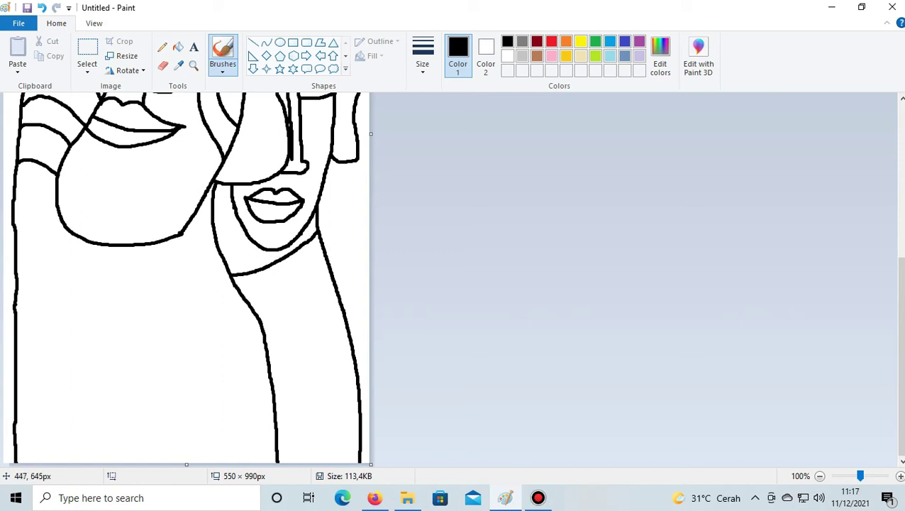
- Paint short crossing lines that divide the narrow band around the third face's chin into segments
{"action": "left_click_drag", "start_coordinate": [302, 230], "coordinate": [304, 239]}
{"action": "left_click_drag", "start_coordinate": [272, 249], "coordinate": [268, 260]}
{"action": "left_click", "coordinate": [242, 256]}
{"action": "key", "text": "ctrl+z"}
{"action": "left_click_drag", "start_coordinate": [250, 240], "coordinate": [230, 265]}
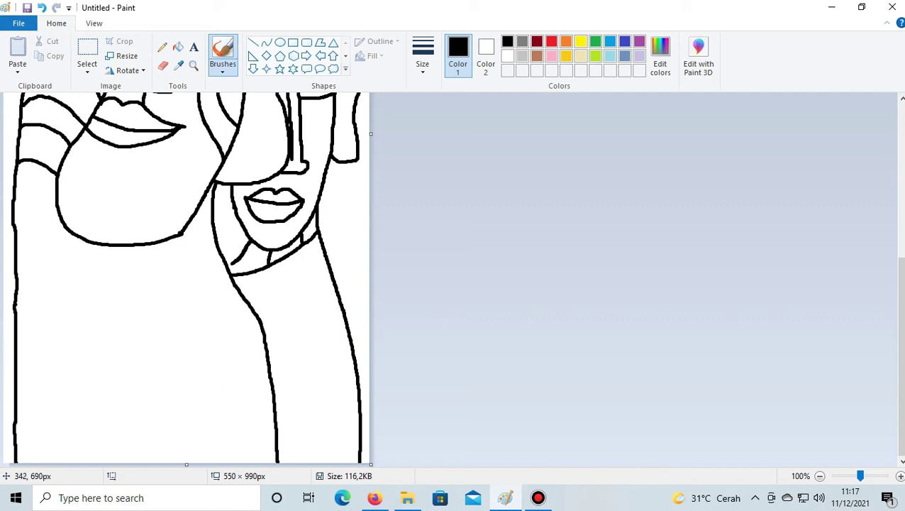
{"action": "key", "text": "ctrl+z"}
{"action": "left_click_drag", "start_coordinate": [239, 218], "coordinate": [214, 232]}
- Paint two curved stripes across the third face's neck below the chin band, and undo the stray marks
{"action": "left_click", "coordinate": [328, 276]}
{"action": "left_click_drag", "start_coordinate": [329, 276], "coordinate": [253, 308]}
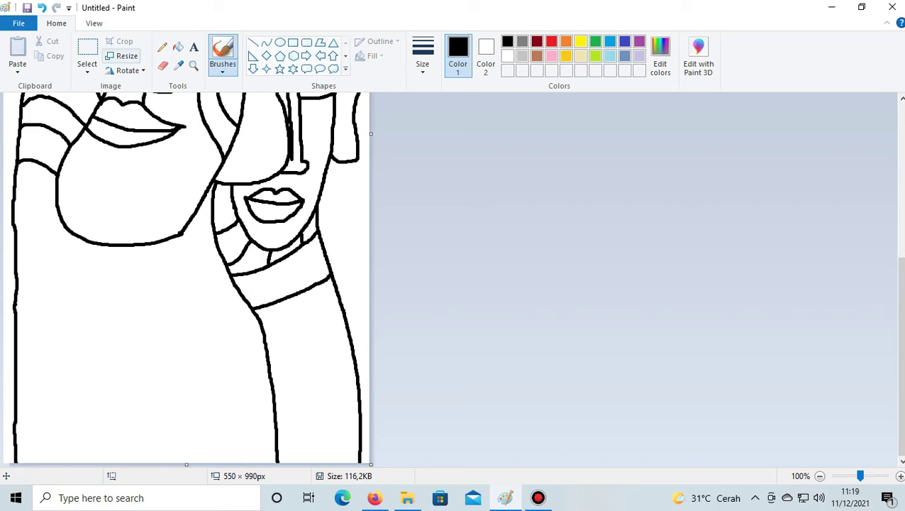
{"action": "left_click", "coordinate": [42, 7]}
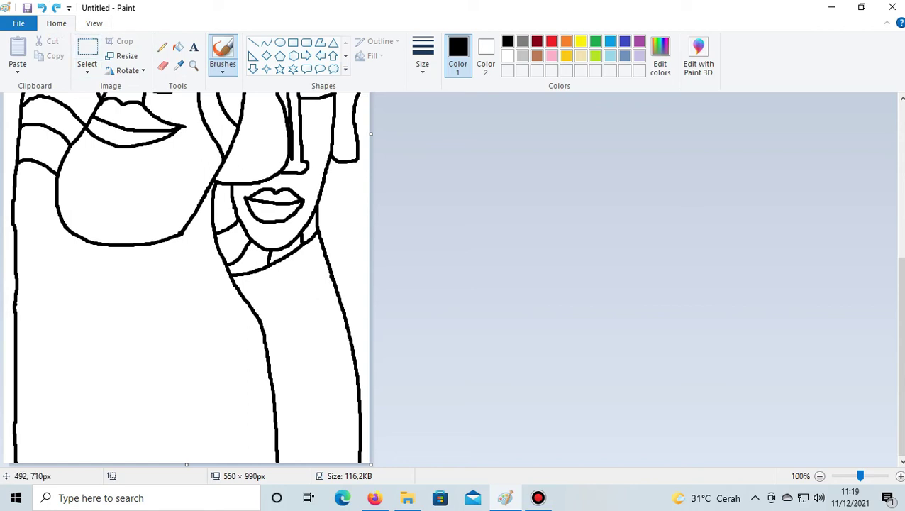
{"action": "left_click_drag", "start_coordinate": [331, 276], "coordinate": [253, 310]}
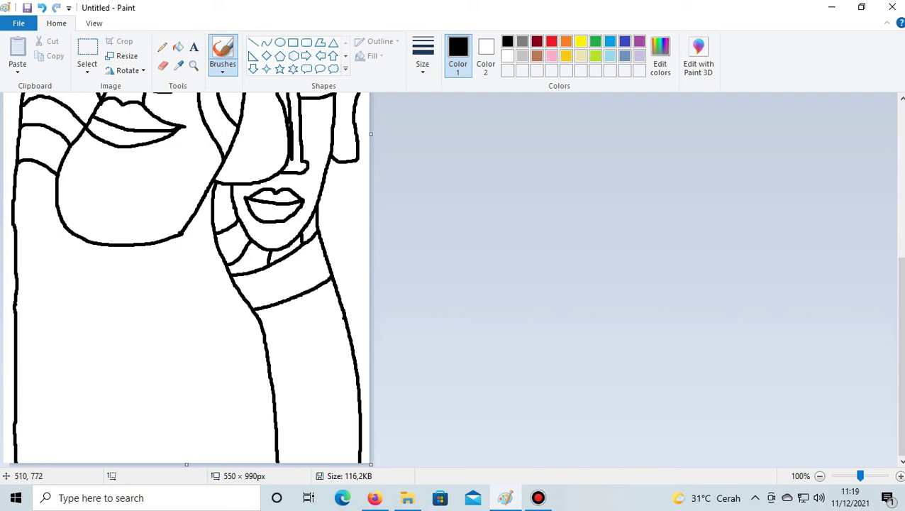
{"action": "left_click_drag", "start_coordinate": [346, 319], "coordinate": [266, 343]}
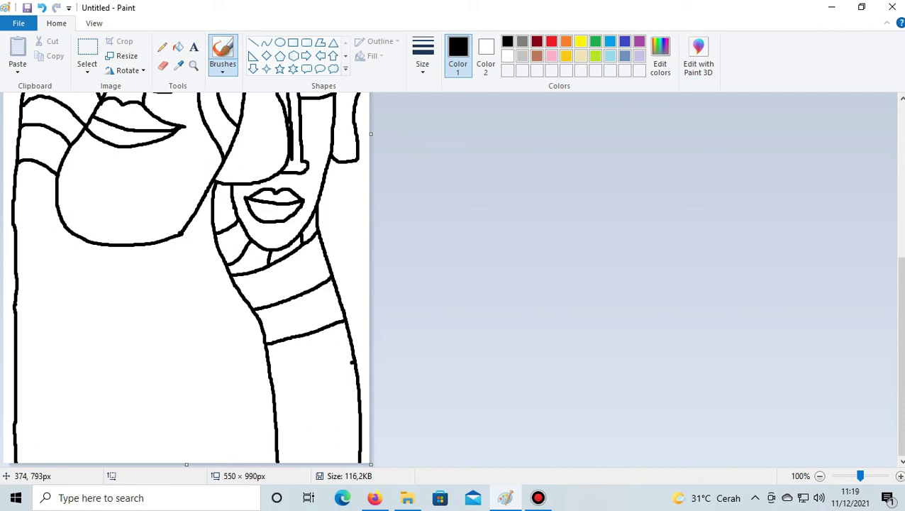
{"action": "left_click", "coordinate": [42, 7]}
{"action": "left_click", "coordinate": [87, 48]}
- Paint two nested arches beside the third face's neck and a shoulder curve under the large face's jaw, all running toward the canvas's bottom edge
{"action": "mouse_move", "coordinate": [255, 307]}
{"action": "left_mouse_down"}
{"action": "mouse_move", "coordinate": [224, 312]}
{"action": "mouse_move", "coordinate": [198, 339]}
{"action": "mouse_move", "coordinate": [185, 381]}
{"action": "mouse_move", "coordinate": [183, 466]}
{"action": "left_mouse_up"}
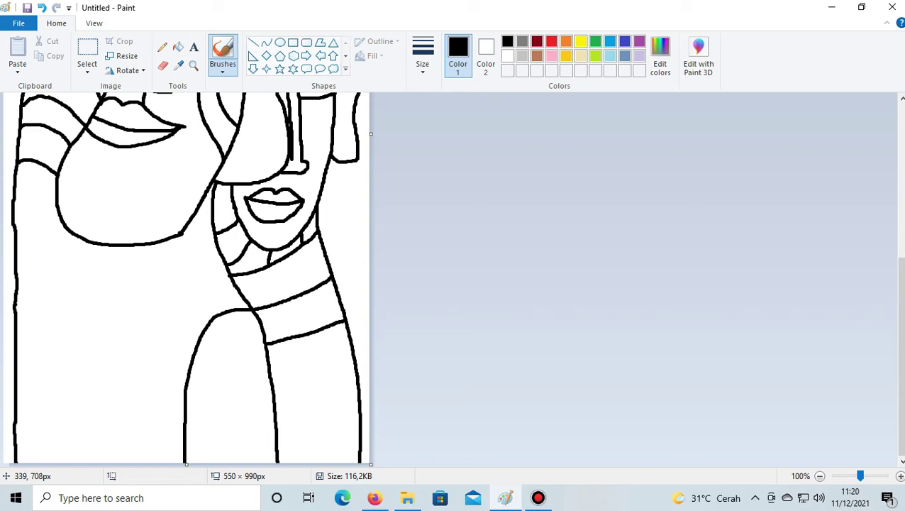
{"action": "mouse_move", "coordinate": [231, 270]}
{"action": "left_mouse_down"}
{"action": "mouse_move", "coordinate": [182, 296]}
{"action": "mouse_move", "coordinate": [167, 327]}
{"action": "mouse_move", "coordinate": [151, 460]}
{"action": "left_mouse_up"}
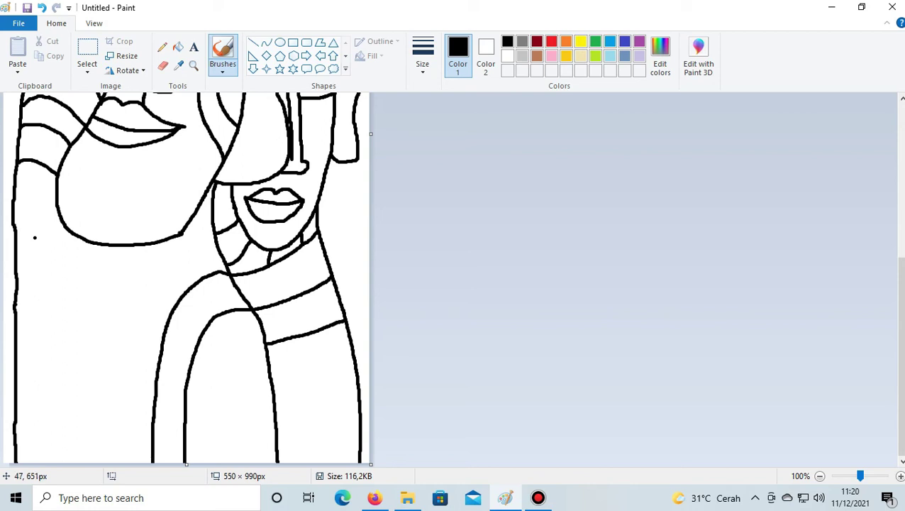
{"action": "scroll", "coordinate": [14, 213], "scroll_direction": "up", "scroll_amount": 3}
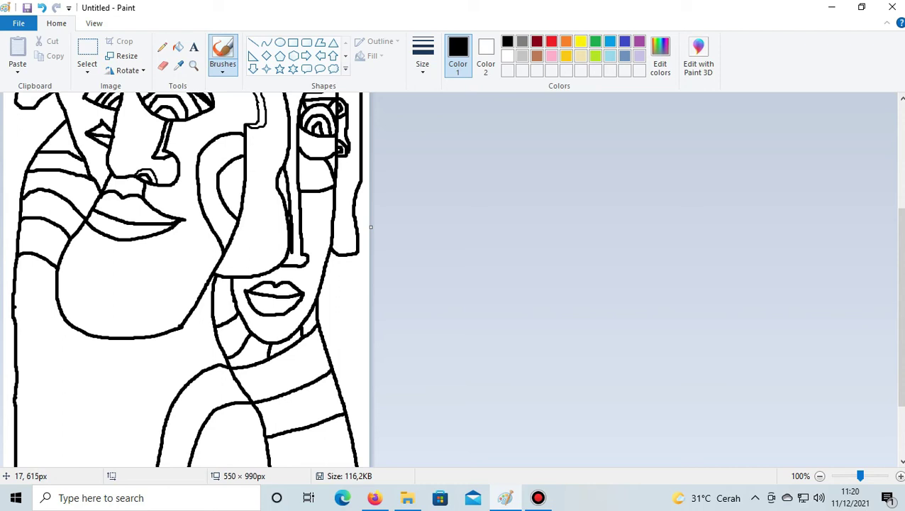
{"action": "mouse_move", "coordinate": [13, 306]}
{"action": "left_mouse_down"}
{"action": "mouse_move", "coordinate": [56, 312]}
{"action": "mouse_move", "coordinate": [95, 360]}
{"action": "mouse_move", "coordinate": [97, 498]}
{"action": "left_mouse_up"}
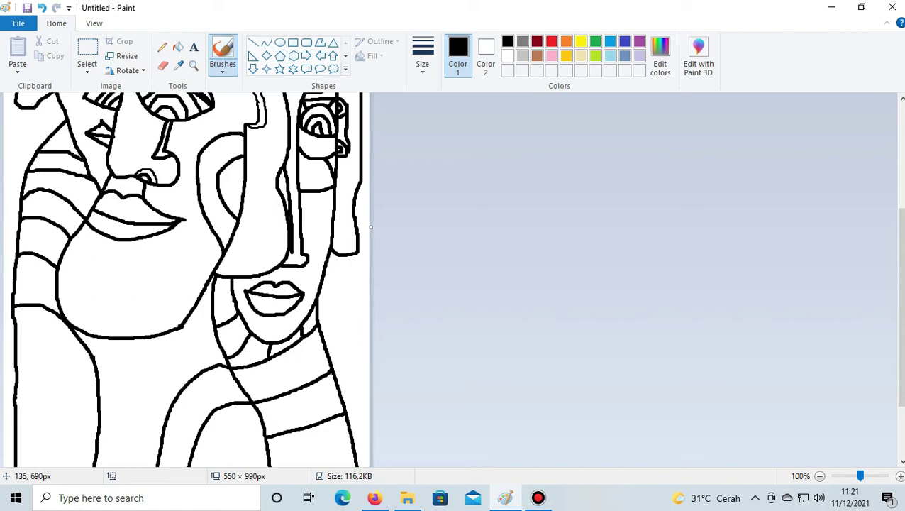
- Paint two curves across the large face's neck and, with a thinner brush, a line from its jaw down to the upper curve's end
{"action": "mouse_move", "coordinate": [94, 354]}
{"action": "left_mouse_down"}
{"action": "mouse_move", "coordinate": [157, 357]}
{"action": "mouse_move", "coordinate": [198, 374]}
{"action": "left_mouse_up"}
{"action": "key", "text": "ctrl+z"}
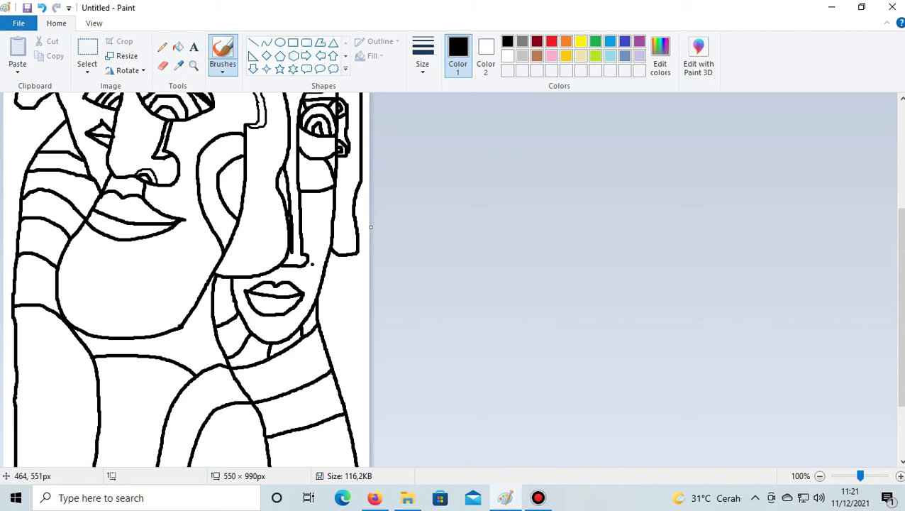
{"action": "left_click_drag", "start_coordinate": [102, 400], "coordinate": [169, 409]}
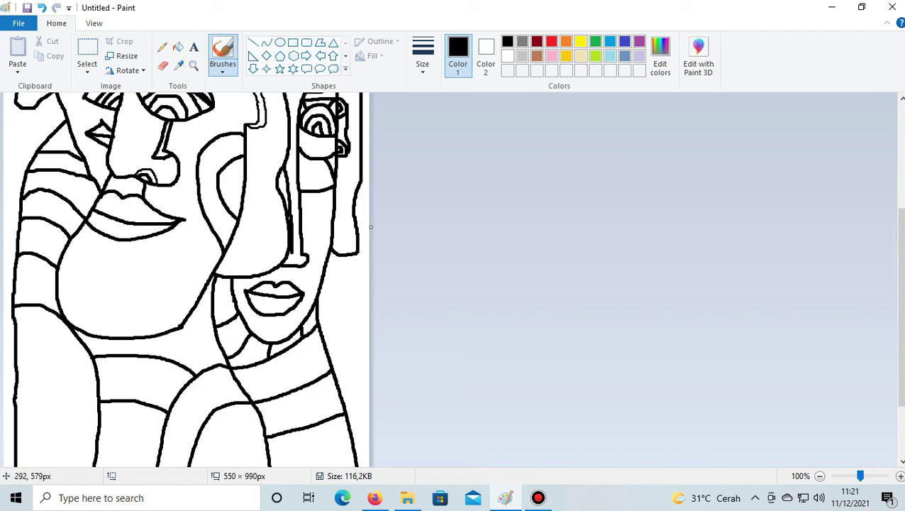
{"action": "left_click", "coordinate": [422, 55]}
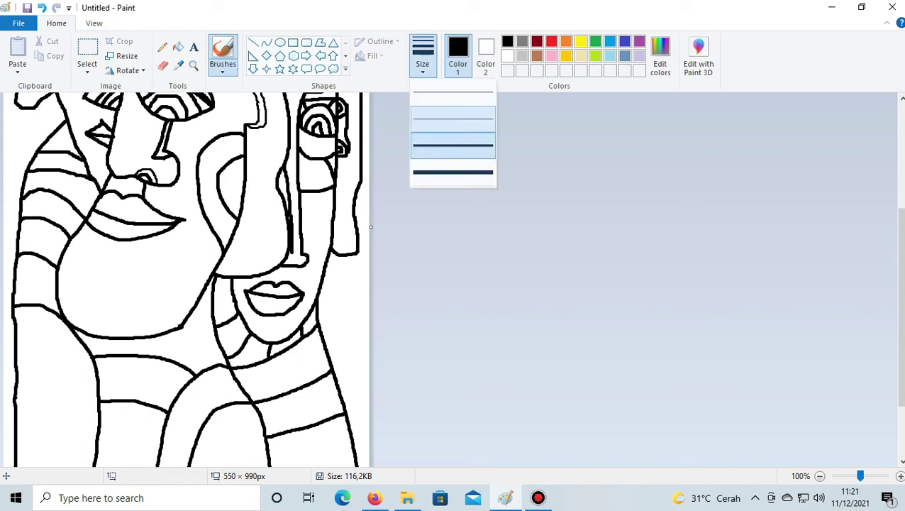
{"action": "left_click", "coordinate": [367, 163]}
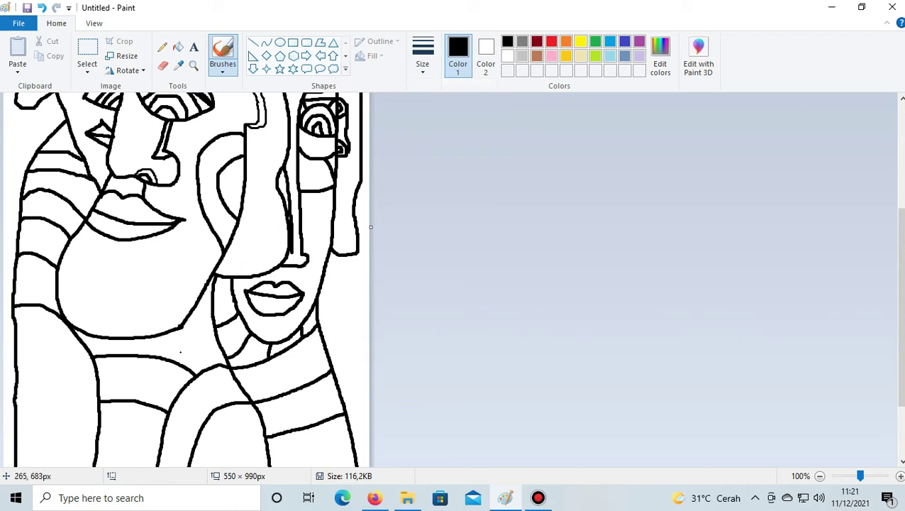
{"action": "left_click_drag", "start_coordinate": [181, 327], "coordinate": [195, 374]}
- Set the brush size to 1 px and fill the topmost triangular segment of the striped neck with thin, evenly spaced horizontal lines
{"action": "scroll", "coordinate": [192, 390], "scroll_direction": "up", "scroll_amount": 3}
{"action": "scroll", "coordinate": [192, 284], "scroll_direction": "up", "scroll_amount": 2}
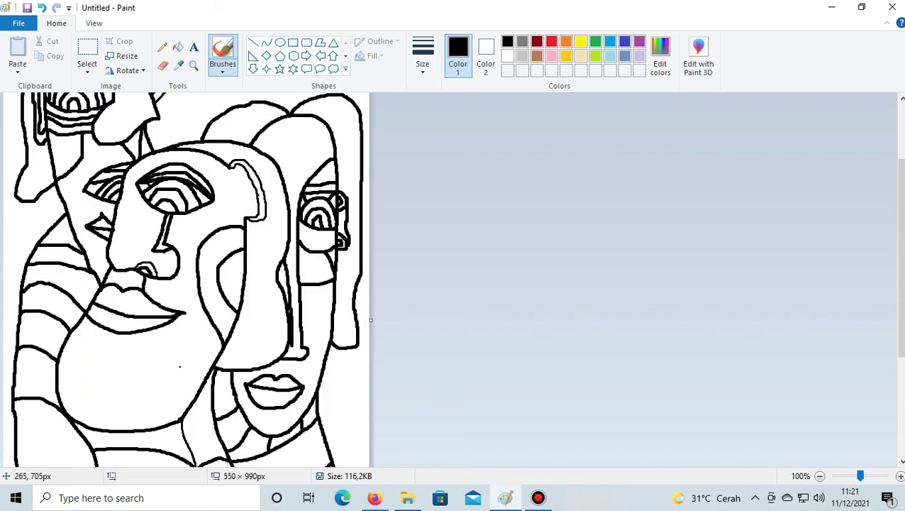
{"action": "scroll", "coordinate": [180, 367], "scroll_direction": "up", "scroll_amount": 3}
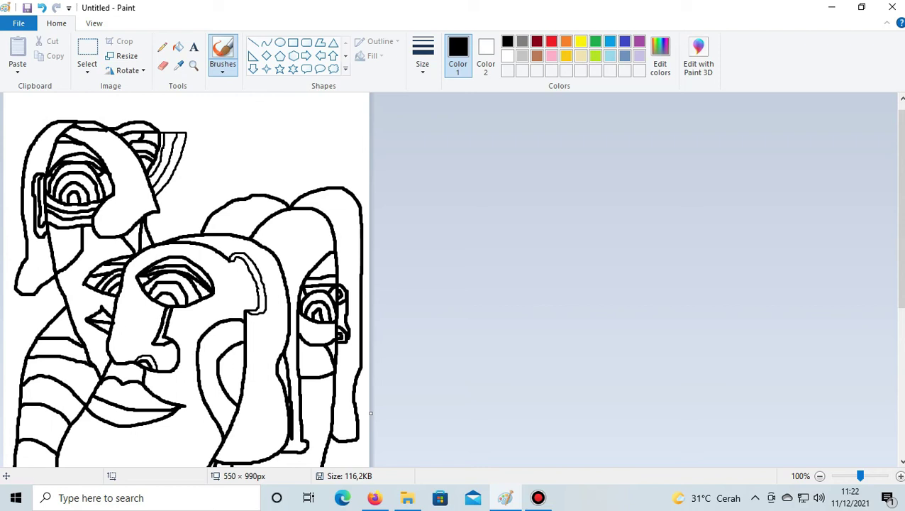
{"action": "left_click", "coordinate": [423, 55]}
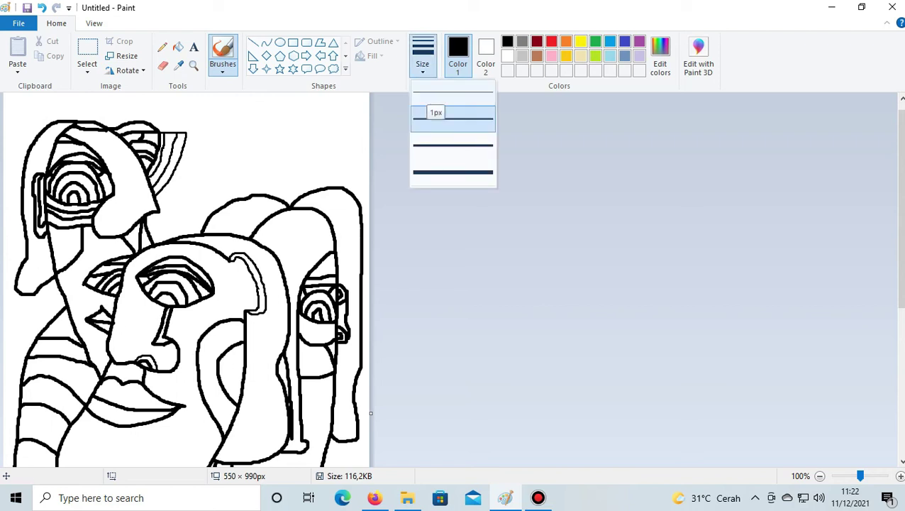
{"action": "left_click", "coordinate": [440, 117]}
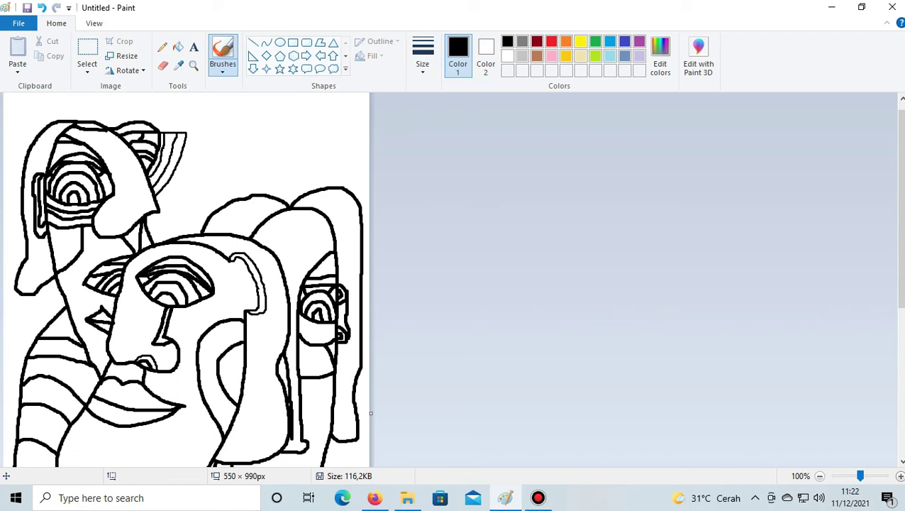
{"action": "left_click_drag", "start_coordinate": [860, 476], "coordinate": [870, 476]}
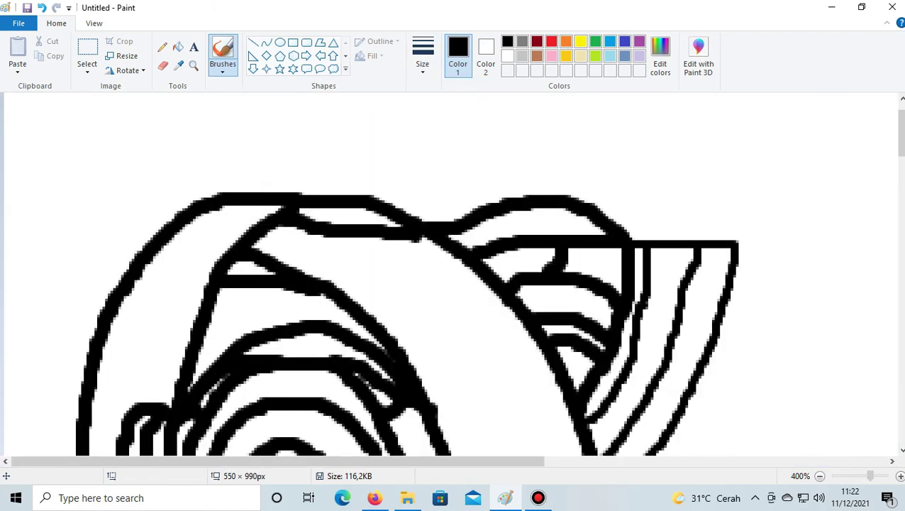
{"action": "scroll", "coordinate": [268, 302], "scroll_direction": "down", "scroll_amount": 8}
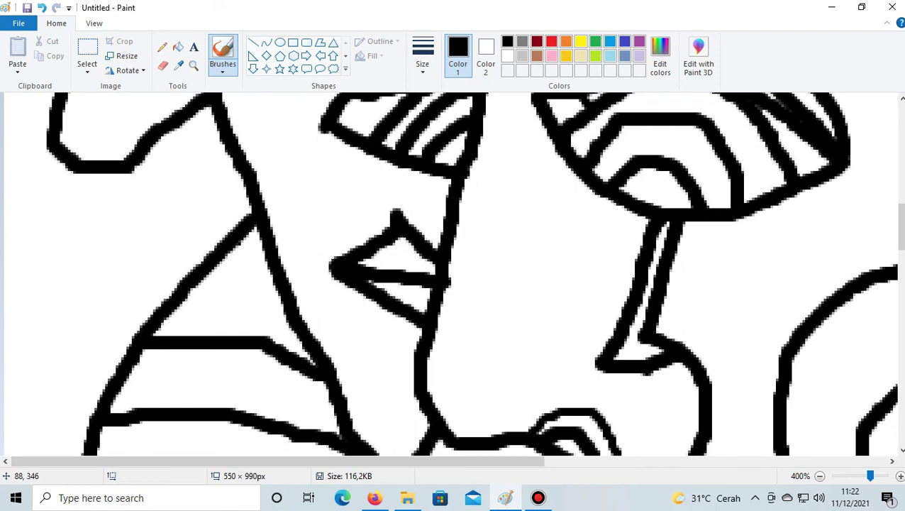
{"action": "mouse_move", "coordinate": [156, 329]}
{"action": "left_mouse_down"}
{"action": "mouse_move", "coordinate": [260, 327]}
{"action": "mouse_move", "coordinate": [301, 338]}
{"action": "left_mouse_up"}
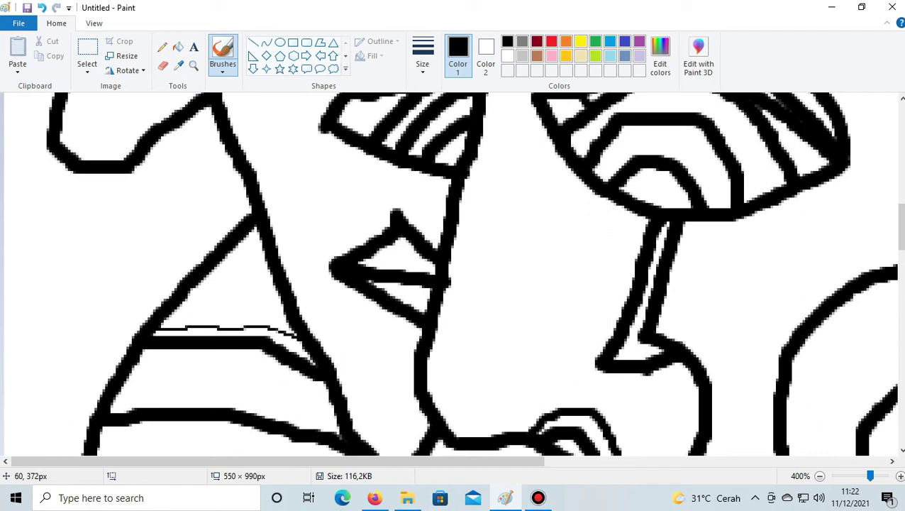
{"action": "mouse_move", "coordinate": [165, 315]}
{"action": "left_mouse_down"}
{"action": "mouse_move", "coordinate": [267, 312]}
{"action": "mouse_move", "coordinate": [285, 322]}
{"action": "left_mouse_up"}
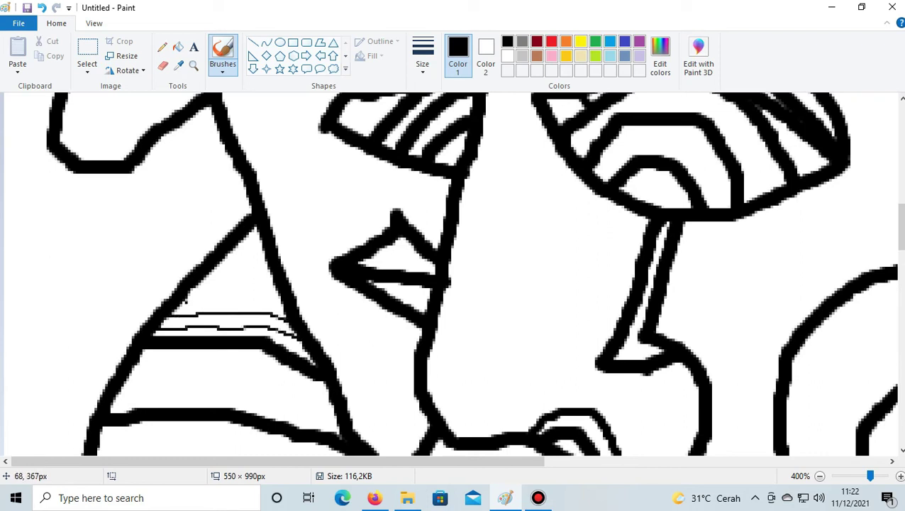
{"action": "left_click_drag", "start_coordinate": [182, 303], "coordinate": [272, 298]}
{"action": "left_click_drag", "start_coordinate": [189, 285], "coordinate": [278, 288]}
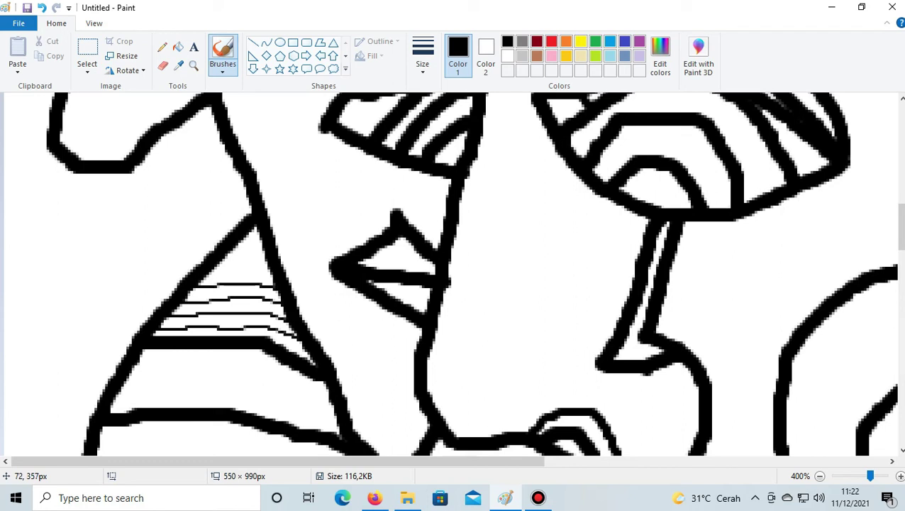
{"action": "left_click_drag", "start_coordinate": [209, 271], "coordinate": [272, 272]}
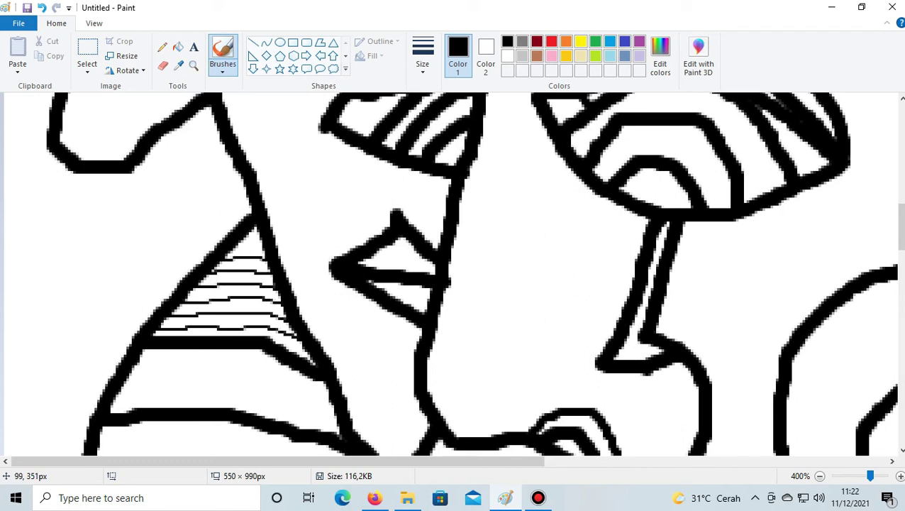
{"action": "mouse_move", "coordinate": [234, 246]}
{"action": "left_mouse_down"}
{"action": "mouse_move", "coordinate": [264, 247]}
{"action": "mouse_move", "coordinate": [261, 235]}
{"action": "left_mouse_up"}
- Paint four thin curved lines in the striped neck's second segment, following its lower border
{"action": "scroll", "coordinate": [259, 236], "scroll_direction": "down", "scroll_amount": 3}
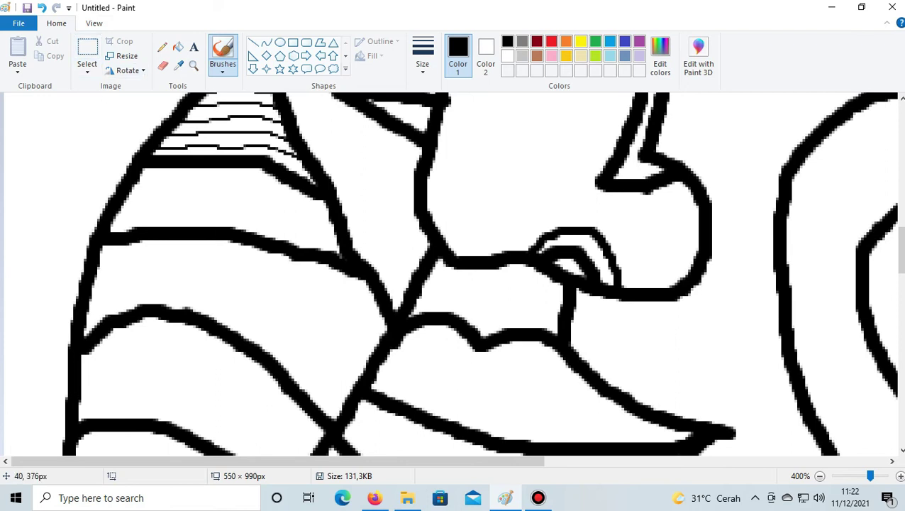
{"action": "mouse_move", "coordinate": [110, 227]}
{"action": "left_mouse_down"}
{"action": "mouse_move", "coordinate": [181, 211]}
{"action": "mouse_move", "coordinate": [235, 211]}
{"action": "mouse_move", "coordinate": [338, 244]}
{"action": "left_mouse_up"}
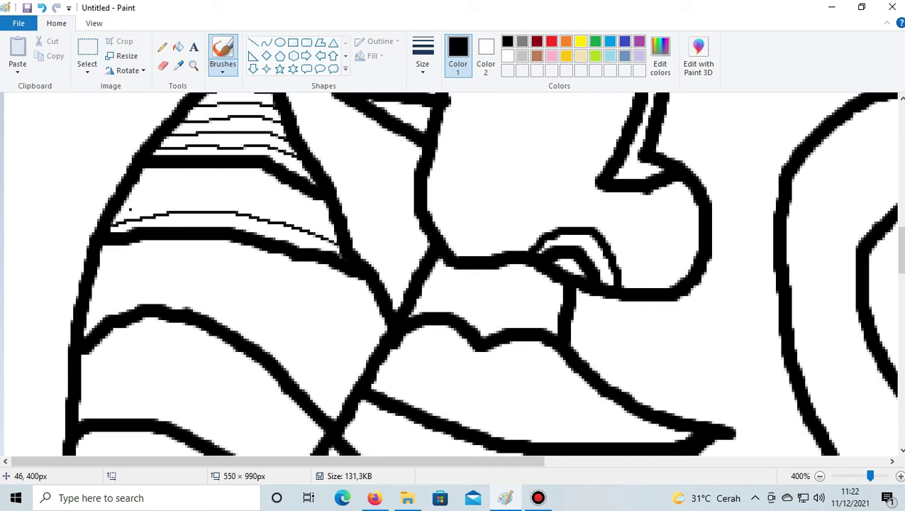
{"action": "mouse_move", "coordinate": [110, 212]}
{"action": "left_mouse_down"}
{"action": "mouse_move", "coordinate": [241, 200]}
{"action": "mouse_move", "coordinate": [336, 229]}
{"action": "left_mouse_up"}
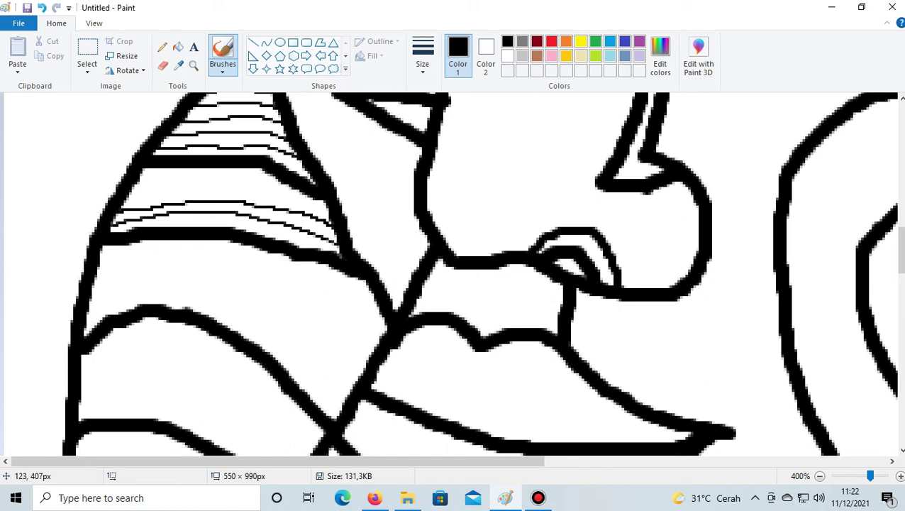
{"action": "mouse_move", "coordinate": [125, 195]}
{"action": "left_mouse_down"}
{"action": "mouse_move", "coordinate": [243, 190]}
{"action": "mouse_move", "coordinate": [329, 210]}
{"action": "left_mouse_up"}
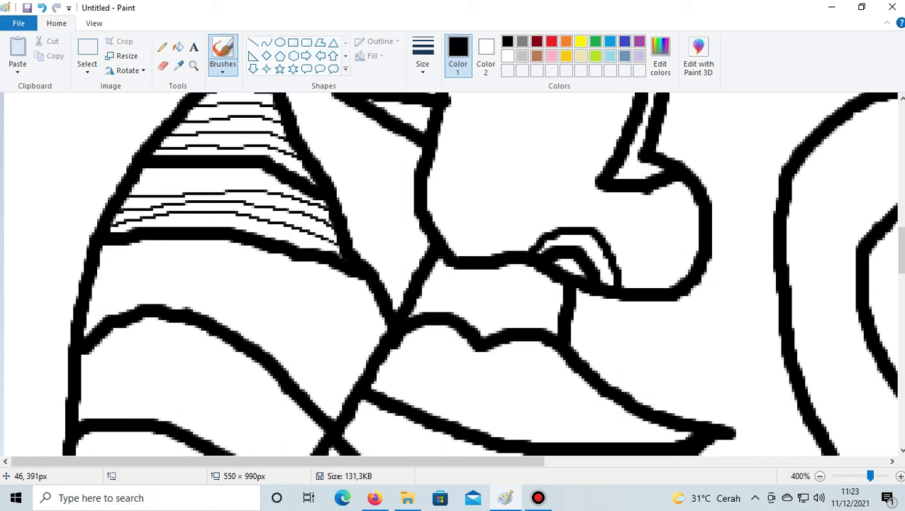
{"action": "left_click_drag", "start_coordinate": [132, 182], "coordinate": [275, 175]}
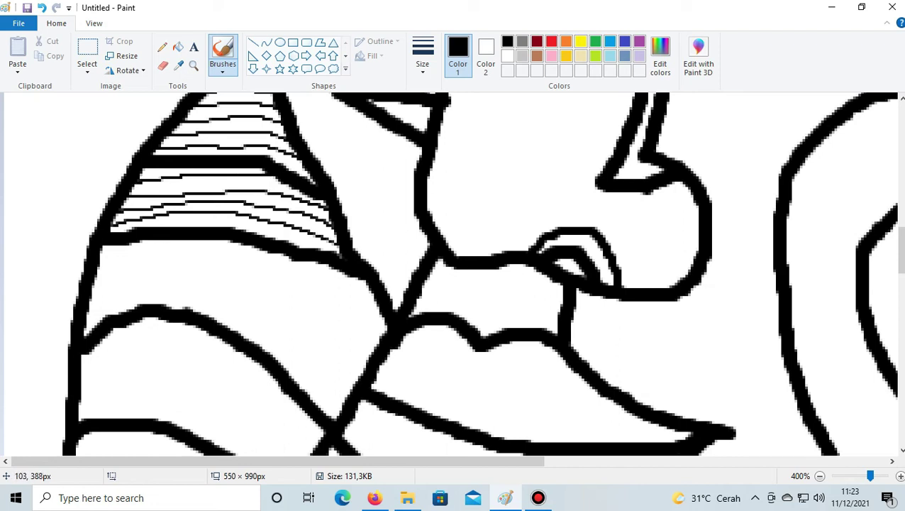
- Paint three thin curved lines across the striped neck's third segment, stacked above and following its lower border
{"action": "scroll", "coordinate": [245, 233], "scroll_direction": "down", "scroll_amount": 3}
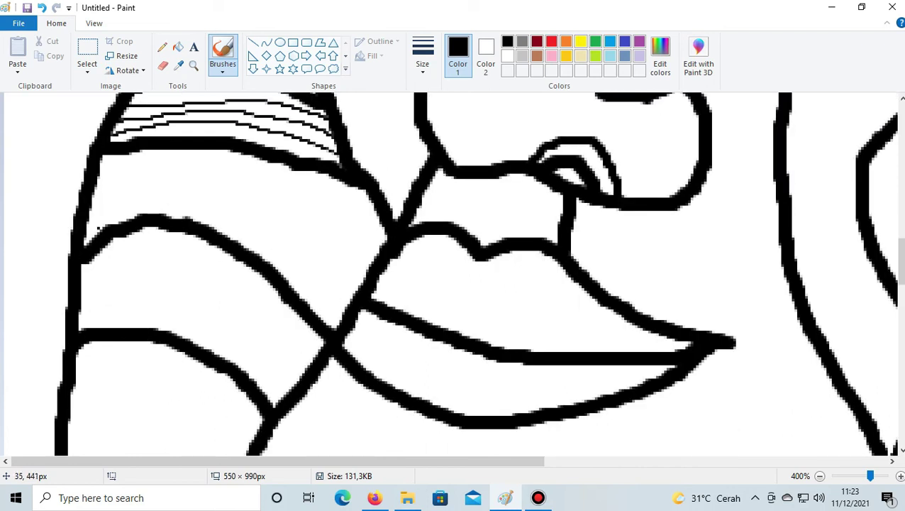
{"action": "mouse_move", "coordinate": [85, 228]}
{"action": "left_mouse_down"}
{"action": "mouse_move", "coordinate": [182, 201]}
{"action": "mouse_move", "coordinate": [216, 205]}
{"action": "mouse_move", "coordinate": [277, 242]}
{"action": "mouse_move", "coordinate": [339, 325]}
{"action": "left_mouse_up"}
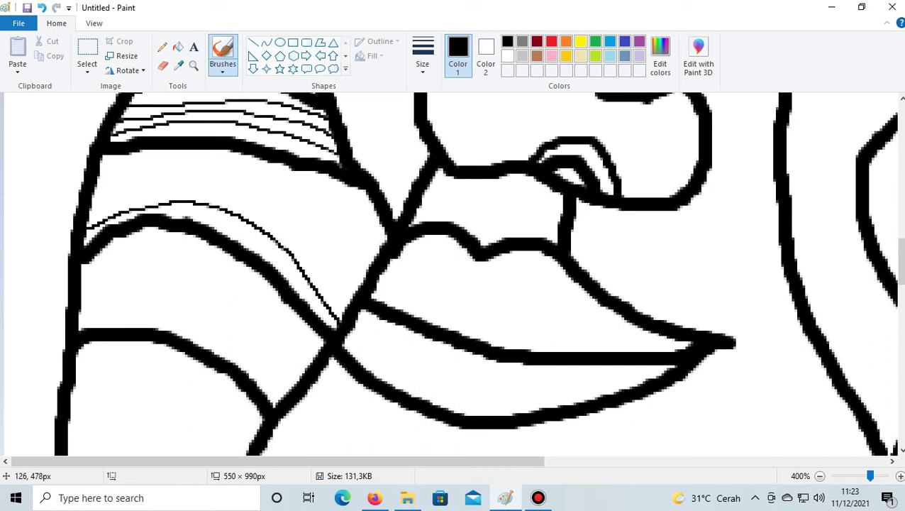
{"action": "mouse_move", "coordinate": [88, 219]}
{"action": "left_mouse_down"}
{"action": "mouse_move", "coordinate": [151, 192]}
{"action": "mouse_move", "coordinate": [237, 197]}
{"action": "mouse_move", "coordinate": [286, 233]}
{"action": "mouse_move", "coordinate": [346, 310]}
{"action": "left_mouse_up"}
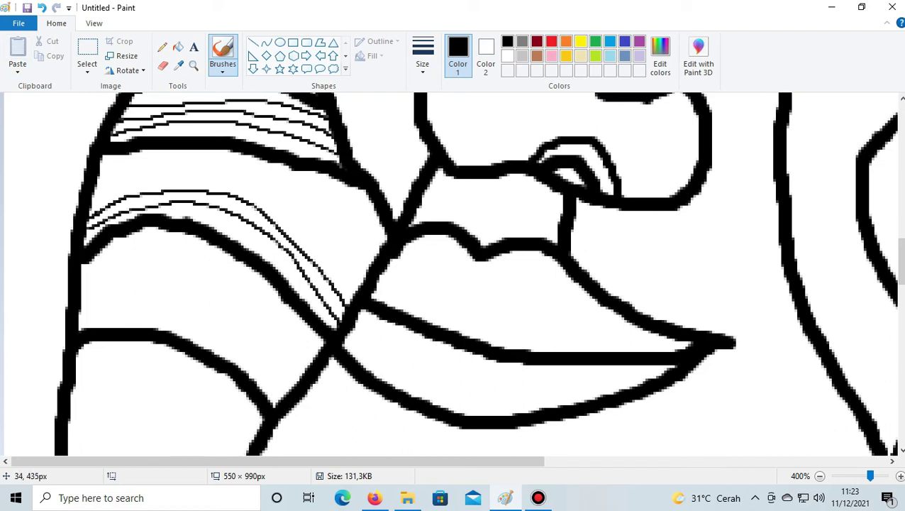
{"action": "left_click_drag", "start_coordinate": [83, 207], "coordinate": [146, 186]}
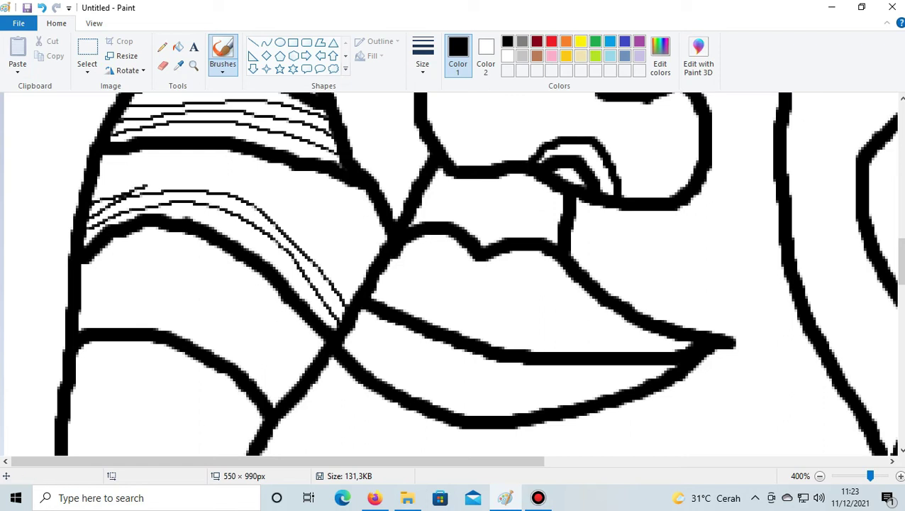
{"action": "left_click_drag", "start_coordinate": [146, 187], "coordinate": [259, 188]}
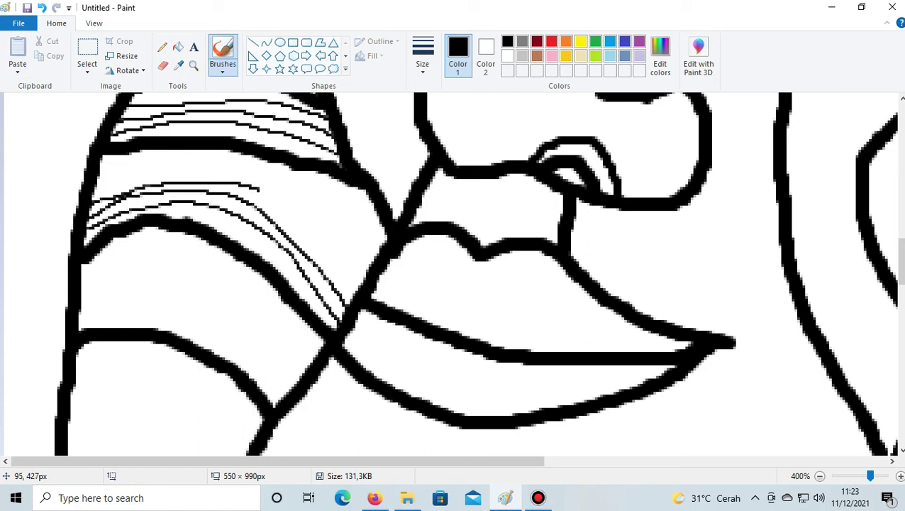
{"action": "left_click_drag", "start_coordinate": [259, 188], "coordinate": [290, 212]}
{"action": "left_click_drag", "start_coordinate": [330, 253], "coordinate": [351, 292]}
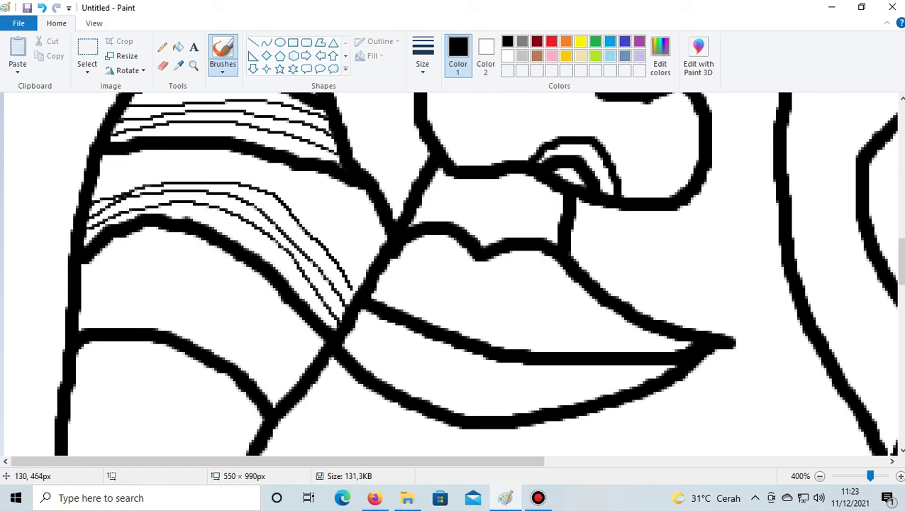
- Paint two more thin curved lines above the three in the striped neck's third segment, ending at the neck's edge near the lips
{"action": "mouse_move", "coordinate": [91, 188]}
{"action": "left_mouse_down"}
{"action": "mouse_move", "coordinate": [189, 169]}
{"action": "mouse_move", "coordinate": [253, 173]}
{"action": "mouse_move", "coordinate": [298, 189]}
{"action": "mouse_move", "coordinate": [361, 271]}
{"action": "left_mouse_up"}
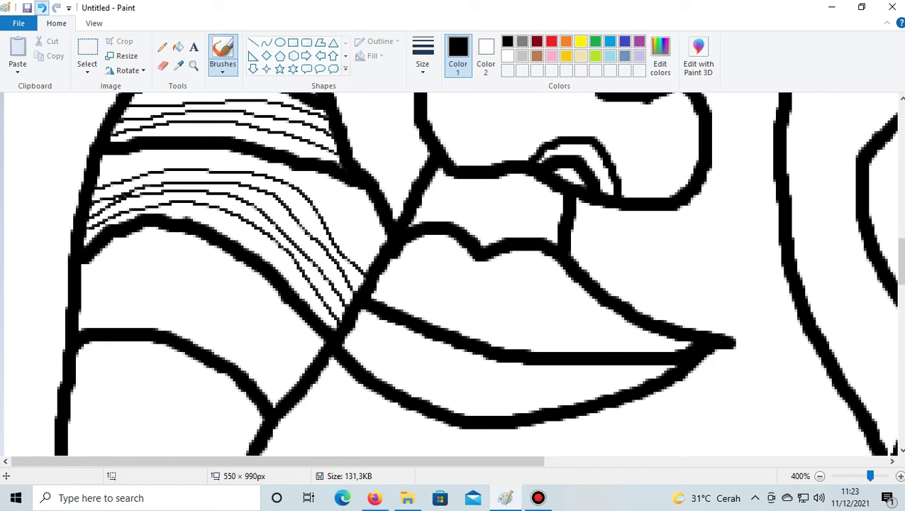
{"action": "left_click", "coordinate": [42, 8]}
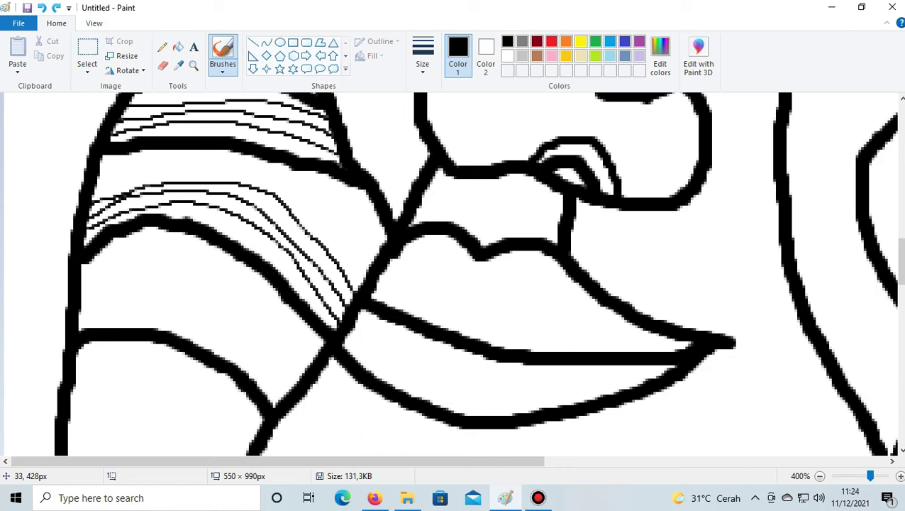
{"action": "mouse_move", "coordinate": [90, 193]}
{"action": "left_mouse_down"}
{"action": "mouse_move", "coordinate": [176, 169]}
{"action": "mouse_move", "coordinate": [243, 172]}
{"action": "left_mouse_up"}
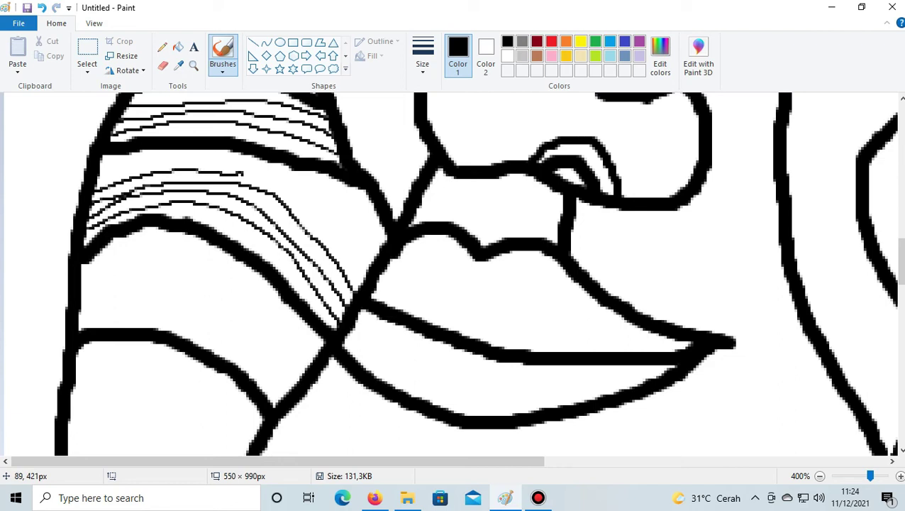
{"action": "mouse_move", "coordinate": [241, 170]}
{"action": "left_mouse_down"}
{"action": "mouse_move", "coordinate": [328, 215]}
{"action": "mouse_move", "coordinate": [366, 274]}
{"action": "left_mouse_up"}
{"action": "key", "text": "ctrl+z"}
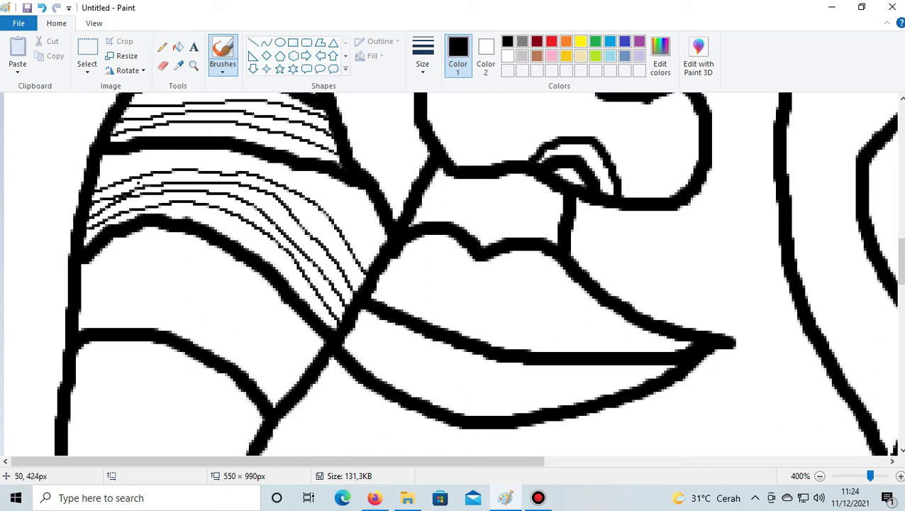
{"action": "mouse_move", "coordinate": [97, 177]}
{"action": "left_mouse_down"}
{"action": "mouse_move", "coordinate": [169, 157]}
{"action": "mouse_move", "coordinate": [263, 168]}
{"action": "mouse_move", "coordinate": [322, 192]}
{"action": "mouse_move", "coordinate": [386, 238]}
{"action": "left_mouse_up"}
{"action": "scroll", "coordinate": [278, 202], "scroll_direction": "down", "scroll_amount": 3}
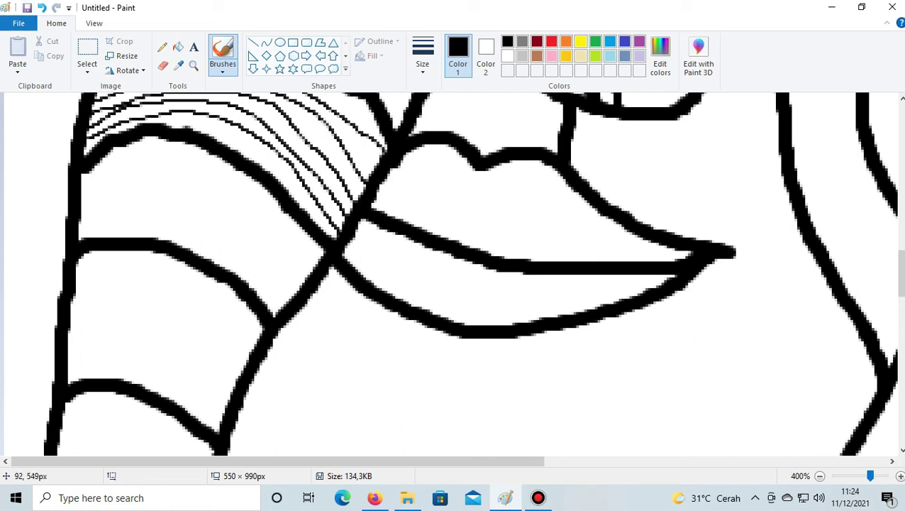
- Switch to Firefox and reload the YouTube Studio video editor page to check the video's processing
{"action": "left_click", "coordinate": [374, 498]}
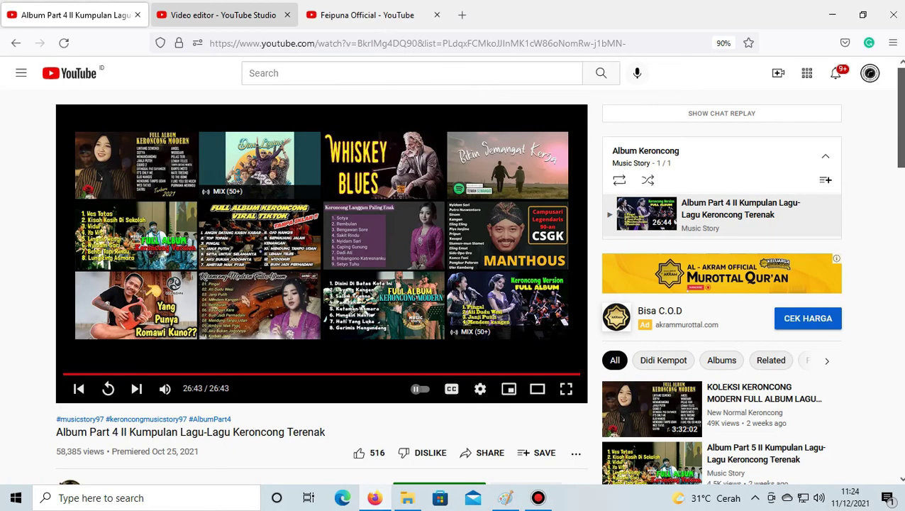
{"action": "left_click", "coordinate": [365, 15]}
{"action": "left_click", "coordinate": [223, 15]}
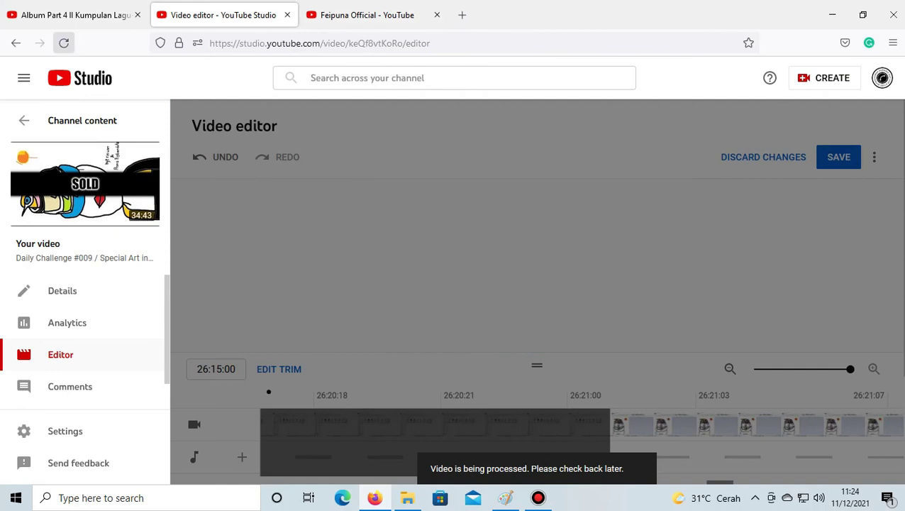
{"action": "key", "text": "F5"}
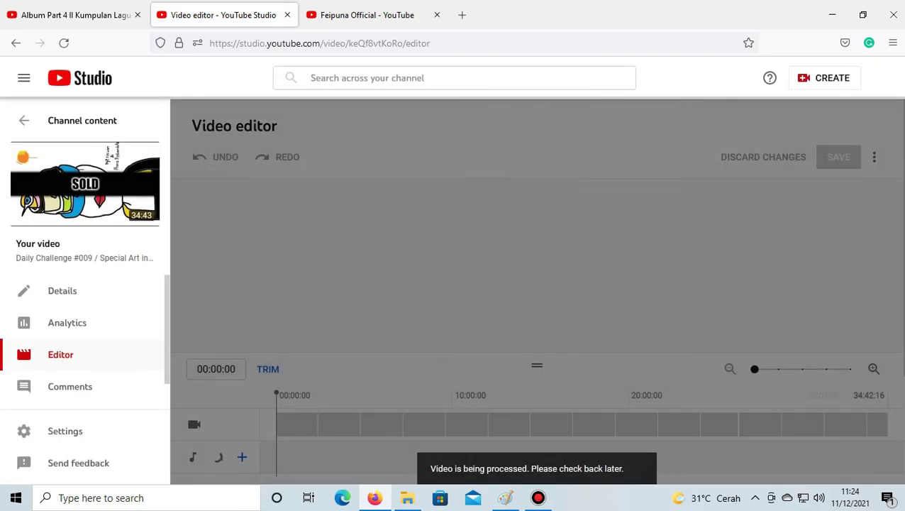
- Replay the finished "Album Part 4" keroncong video on YouTube and return to Paint
{"action": "left_click", "coordinate": [71, 15]}
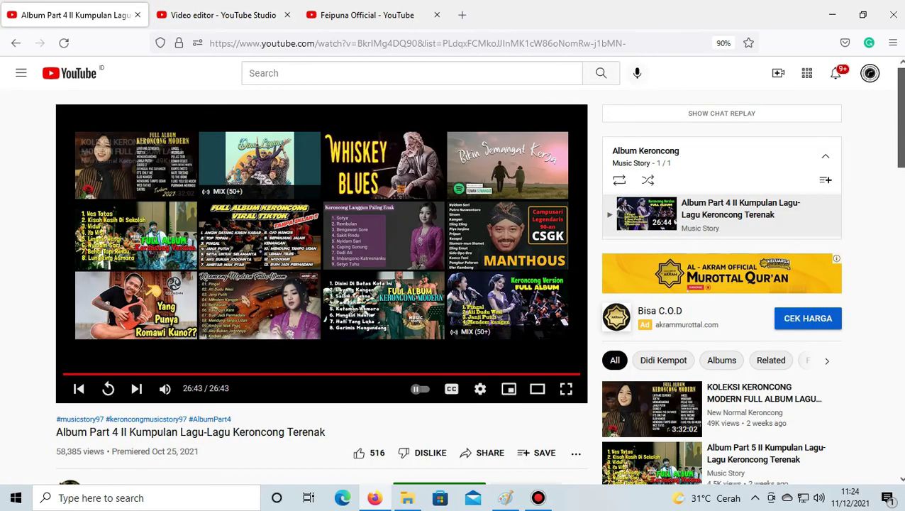
{"action": "left_click", "coordinate": [108, 388]}
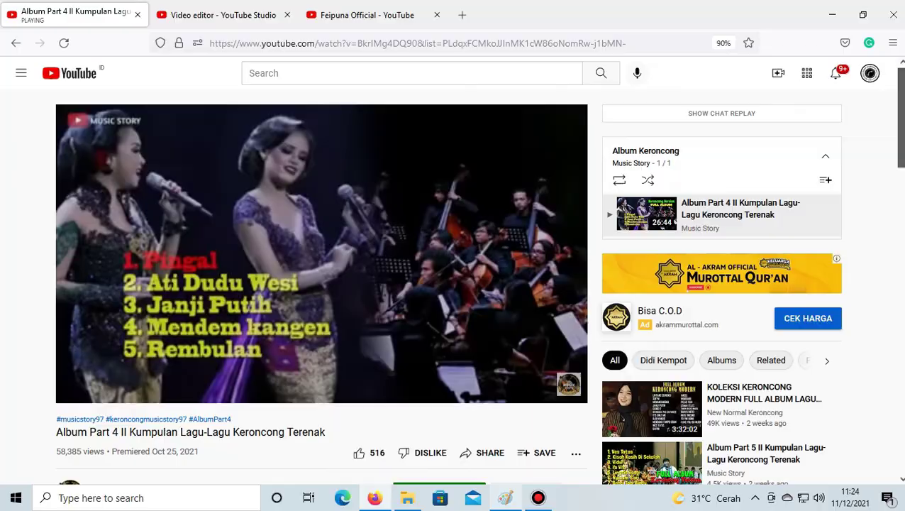
{"action": "key", "text": "alt+Tab"}
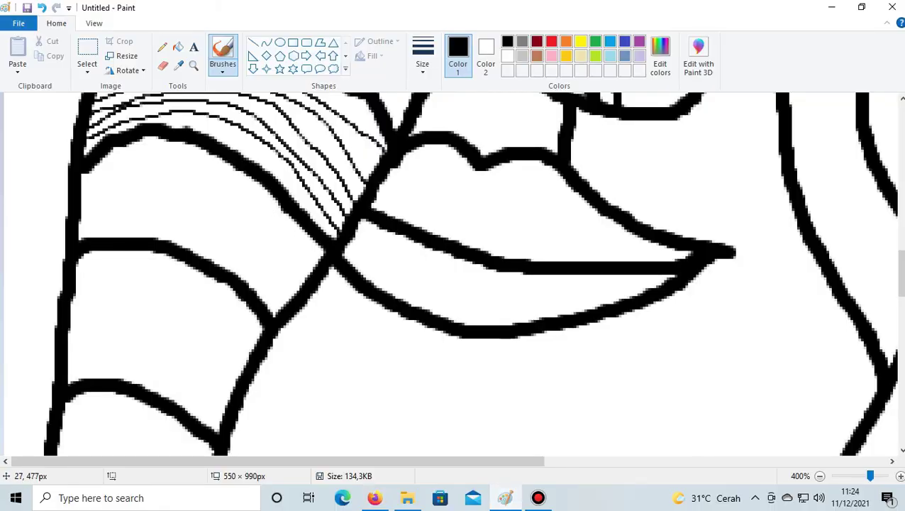
- Paint three thin curved lines across the striped neck's fourth segment, following its lower border
{"action": "mouse_move", "coordinate": [78, 231]}
{"action": "left_mouse_down"}
{"action": "mouse_move", "coordinate": [163, 227]}
{"action": "mouse_move", "coordinate": [195, 236]}
{"action": "mouse_move", "coordinate": [249, 269]}
{"action": "mouse_move", "coordinate": [286, 307]}
{"action": "left_mouse_up"}
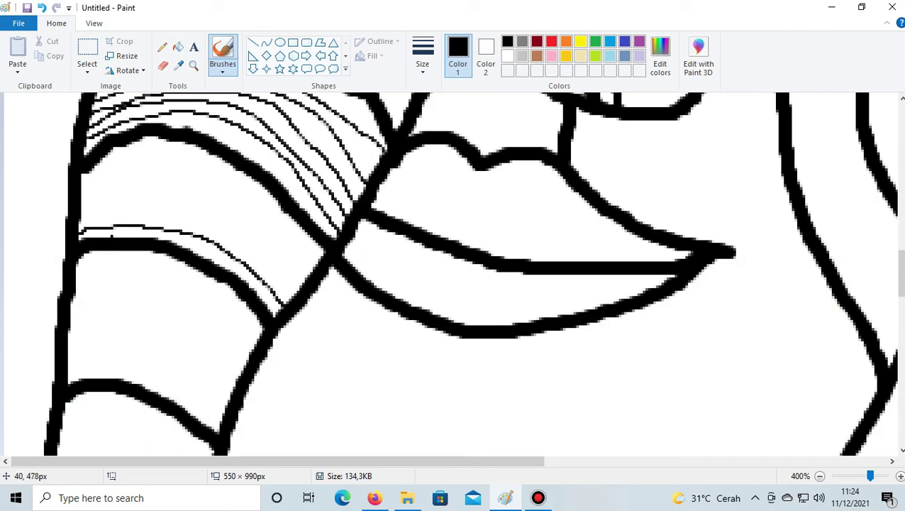
{"action": "mouse_move", "coordinate": [79, 221]}
{"action": "left_mouse_down"}
{"action": "mouse_move", "coordinate": [139, 214]}
{"action": "mouse_move", "coordinate": [205, 224]}
{"action": "mouse_move", "coordinate": [250, 248]}
{"action": "mouse_move", "coordinate": [293, 298]}
{"action": "left_mouse_up"}
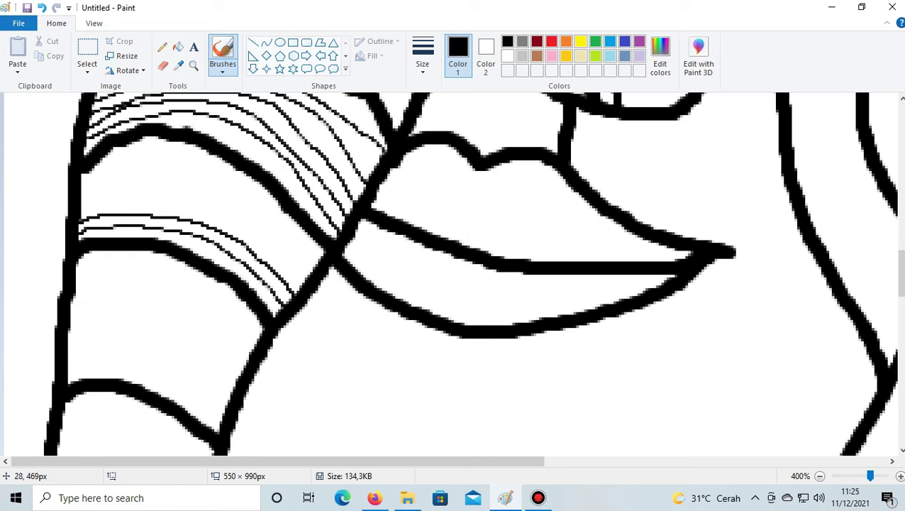
{"action": "mouse_move", "coordinate": [81, 210]}
{"action": "left_mouse_down"}
{"action": "mouse_move", "coordinate": [141, 202]}
{"action": "mouse_move", "coordinate": [219, 211]}
{"action": "left_mouse_up"}
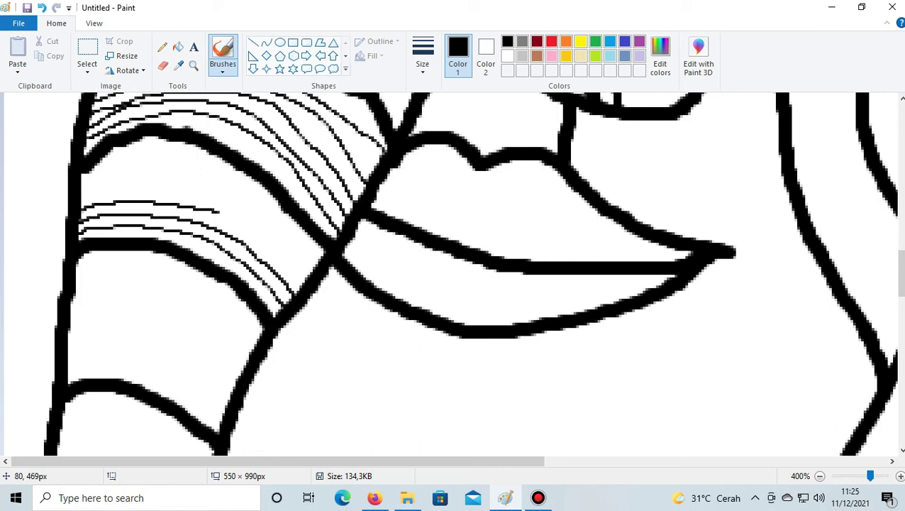
{"action": "mouse_move", "coordinate": [219, 212]}
{"action": "left_mouse_down"}
{"action": "mouse_move", "coordinate": [287, 262]}
{"action": "mouse_move", "coordinate": [296, 281]}
{"action": "left_mouse_up"}
{"action": "key", "text": "ctrl+z"}
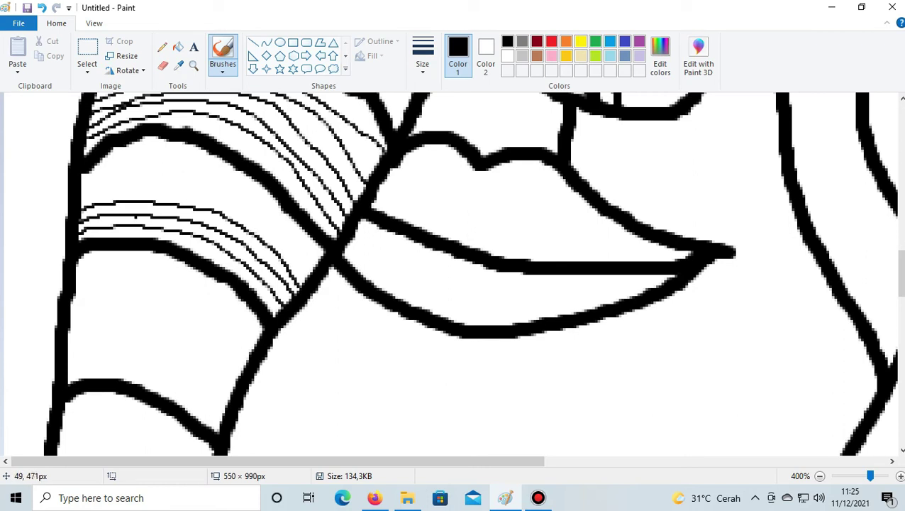
- Fill the rest of the striped neck's fourth segment with four more thin curved lines, the last two short, under its upper border
{"action": "mouse_move", "coordinate": [81, 198]}
{"action": "left_mouse_down"}
{"action": "mouse_move", "coordinate": [173, 191]}
{"action": "mouse_move", "coordinate": [226, 200]}
{"action": "mouse_move", "coordinate": [256, 216]}
{"action": "mouse_move", "coordinate": [314, 274]}
{"action": "left_mouse_up"}
{"action": "key", "text": "ctrl+z"}
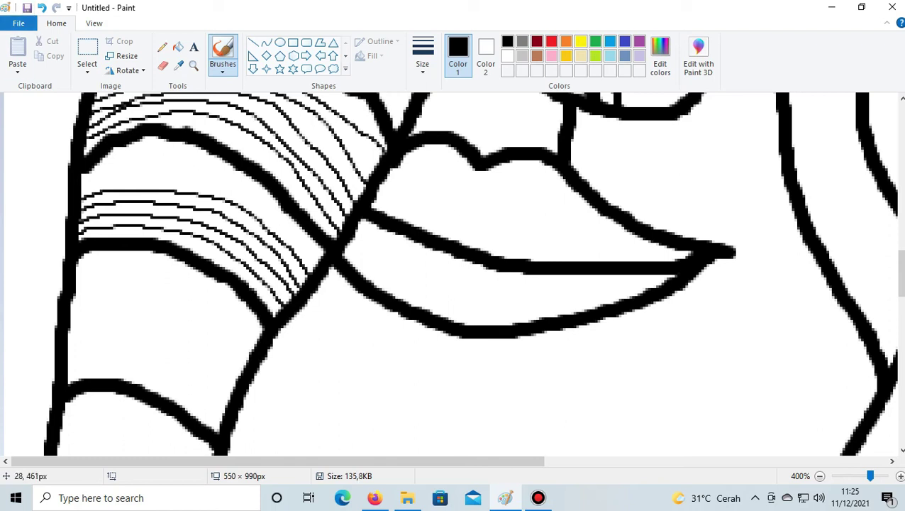
{"action": "mouse_move", "coordinate": [80, 189]}
{"action": "left_mouse_down"}
{"action": "mouse_move", "coordinate": [125, 178]}
{"action": "mouse_move", "coordinate": [229, 184]}
{"action": "mouse_move", "coordinate": [321, 266]}
{"action": "left_mouse_up"}
{"action": "key", "text": "ctrl+z"}
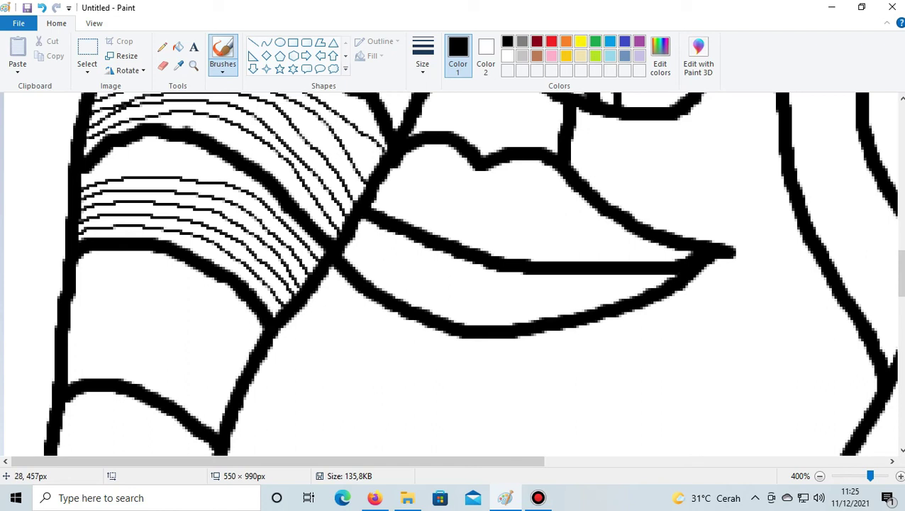
{"action": "mouse_move", "coordinate": [81, 180]}
{"action": "left_mouse_down"}
{"action": "mouse_move", "coordinate": [188, 163]}
{"action": "mouse_move", "coordinate": [245, 172]}
{"action": "left_mouse_up"}
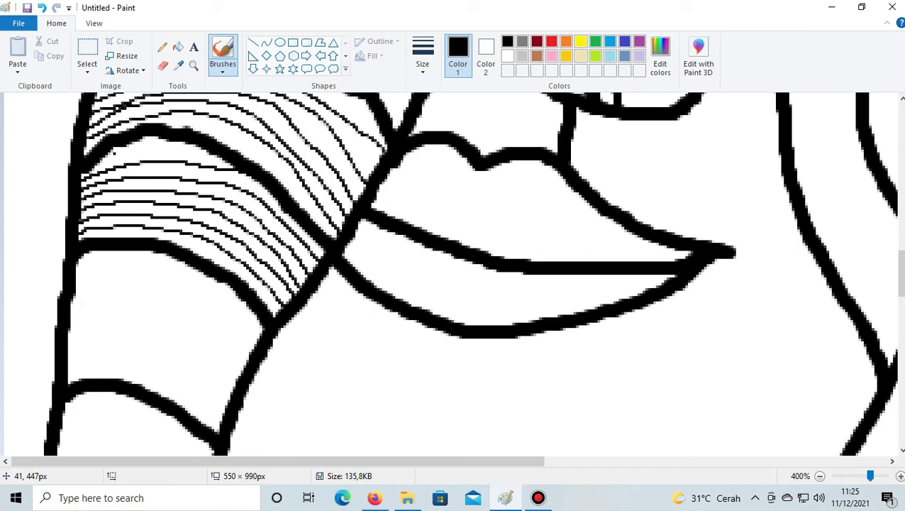
{"action": "left_click_drag", "start_coordinate": [105, 158], "coordinate": [206, 148]}
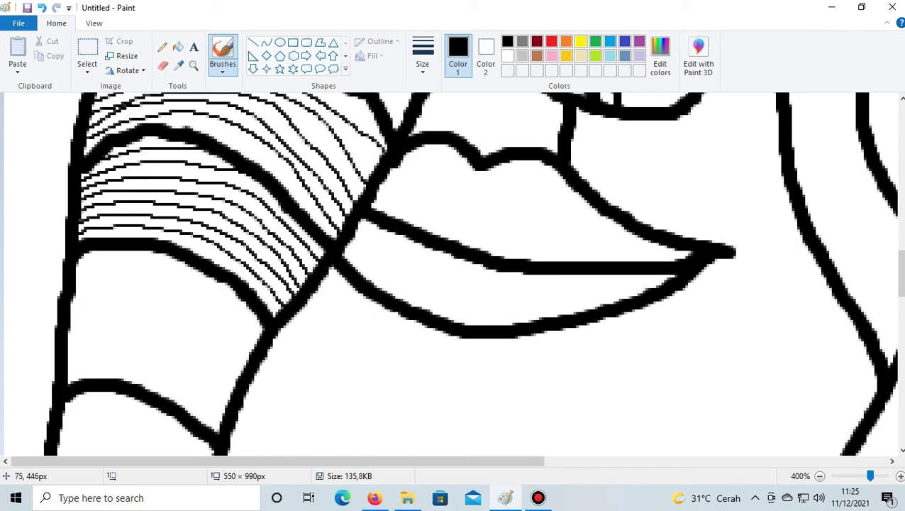
- Paint four thin, evenly spaced curved lines in the striped neck's fifth segment, following its lower border
{"action": "scroll", "coordinate": [169, 205], "scroll_direction": "down", "scroll_amount": 3}
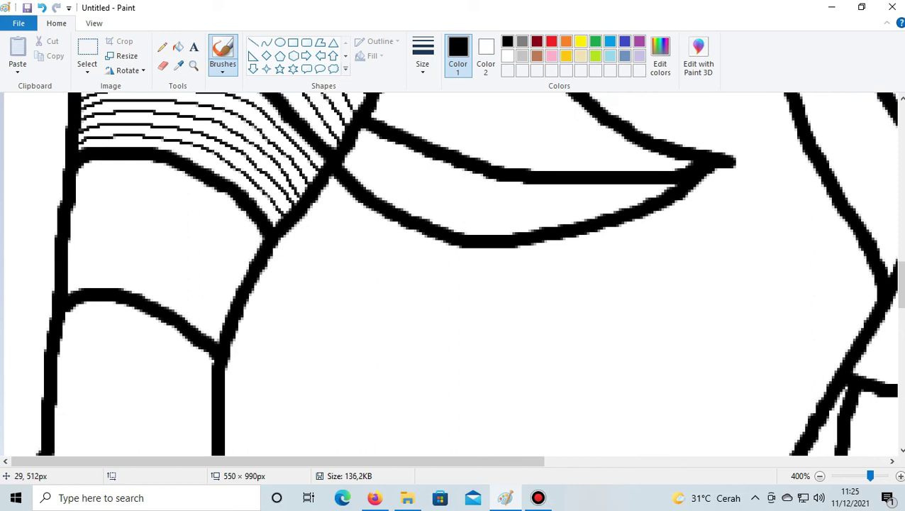
{"action": "mouse_move", "coordinate": [61, 286]}
{"action": "left_mouse_down"}
{"action": "mouse_move", "coordinate": [146, 284]}
{"action": "mouse_move", "coordinate": [195, 306]}
{"action": "mouse_move", "coordinate": [221, 334]}
{"action": "left_mouse_up"}
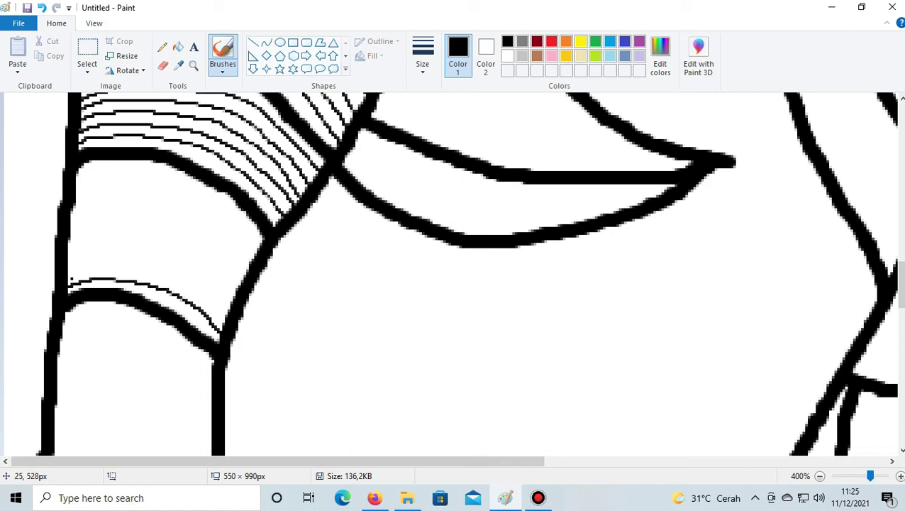
{"action": "mouse_move", "coordinate": [68, 280]}
{"action": "left_mouse_down"}
{"action": "mouse_move", "coordinate": [168, 276]}
{"action": "mouse_move", "coordinate": [234, 325]}
{"action": "left_mouse_up"}
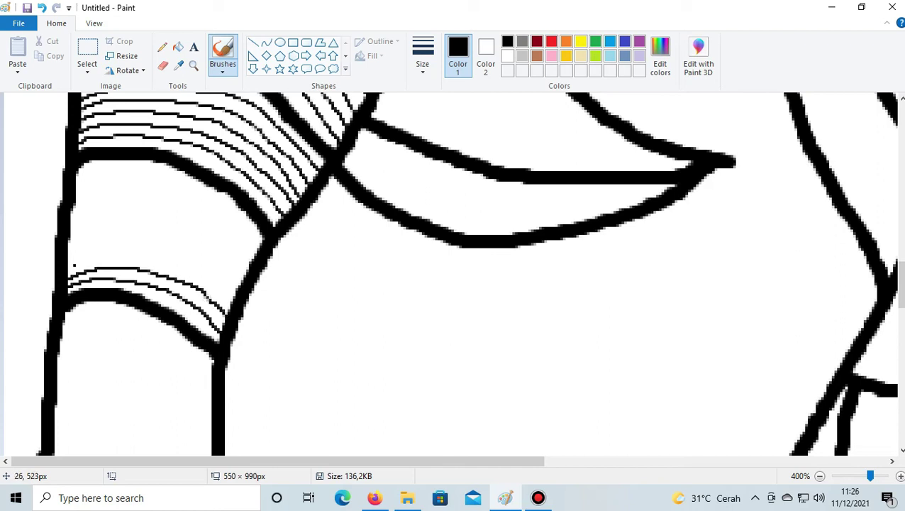
{"action": "mouse_move", "coordinate": [67, 268]}
{"action": "left_mouse_down"}
{"action": "mouse_move", "coordinate": [141, 254]}
{"action": "mouse_move", "coordinate": [211, 280]}
{"action": "mouse_move", "coordinate": [234, 302]}
{"action": "left_mouse_up"}
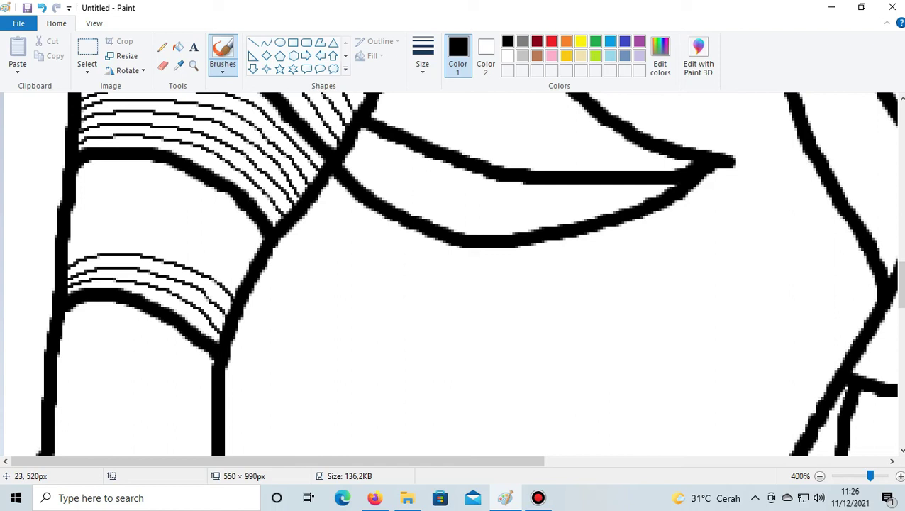
{"action": "mouse_move", "coordinate": [68, 254]}
{"action": "left_mouse_down"}
{"action": "mouse_move", "coordinate": [139, 242]}
{"action": "mouse_move", "coordinate": [193, 251]}
{"action": "mouse_move", "coordinate": [244, 281]}
{"action": "left_mouse_up"}
- Add two more thin curved lines above the four in the striped neck's fifth segment
{"action": "left_click", "coordinate": [74, 241]}
{"action": "mouse_move", "coordinate": [68, 237]}
{"action": "left_mouse_down"}
{"action": "mouse_move", "coordinate": [129, 227]}
{"action": "mouse_move", "coordinate": [190, 233]}
{"action": "mouse_move", "coordinate": [250, 269]}
{"action": "left_mouse_up"}
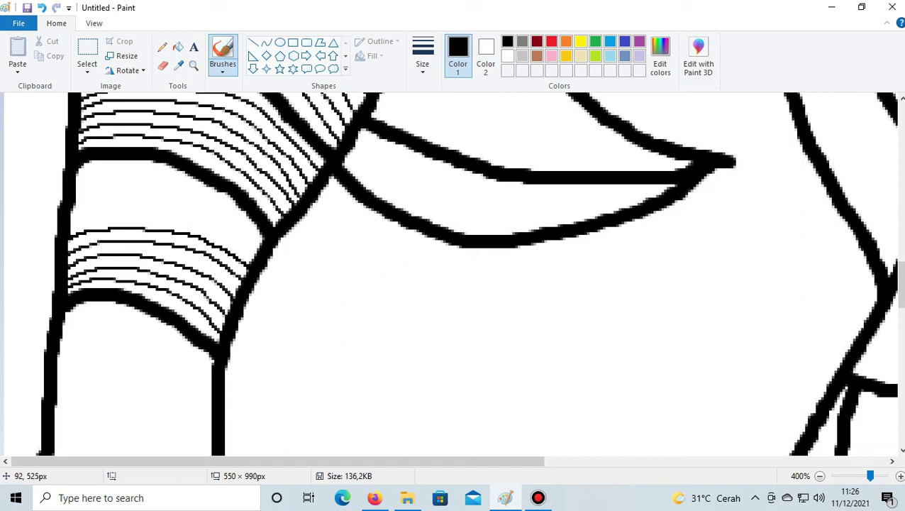
{"action": "left_click", "coordinate": [90, 252]}
{"action": "mouse_move", "coordinate": [69, 223]}
{"action": "left_mouse_down"}
{"action": "mouse_move", "coordinate": [139, 214]}
{"action": "mouse_move", "coordinate": [257, 254]}
{"action": "left_mouse_up"}
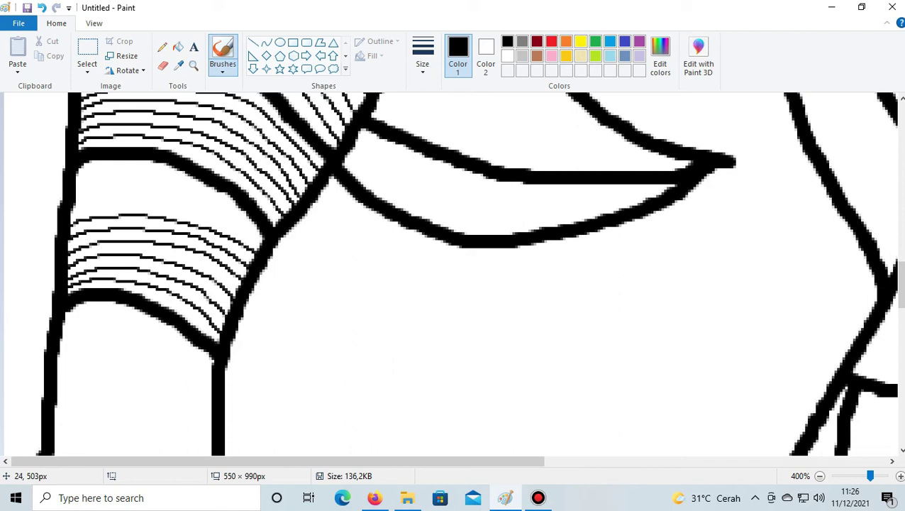
- Try twice to paint a seventh thin curved line in the striped neck's fifth segment, undoing each attempt
{"action": "mouse_move", "coordinate": [69, 212]}
{"action": "left_mouse_down"}
{"action": "mouse_move", "coordinate": [142, 201]}
{"action": "mouse_move", "coordinate": [266, 242]}
{"action": "left_mouse_up"}
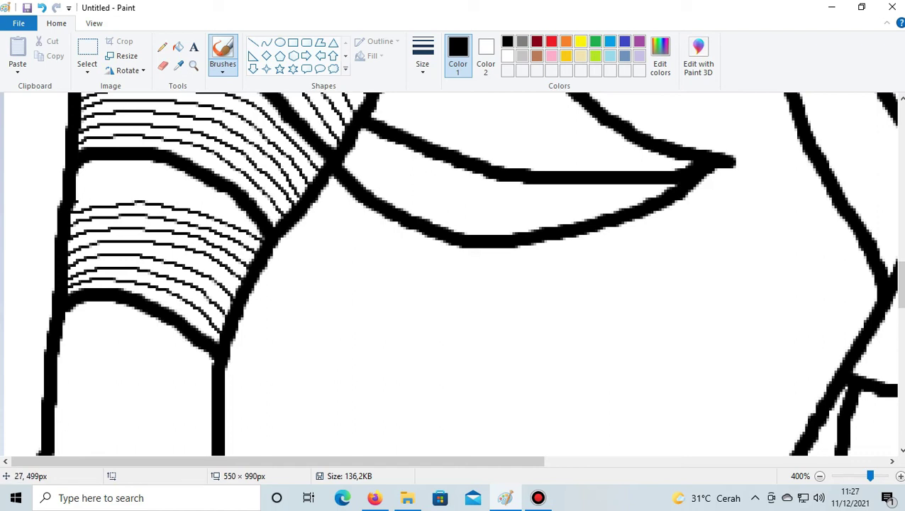
{"action": "left_click", "coordinate": [41, 8]}
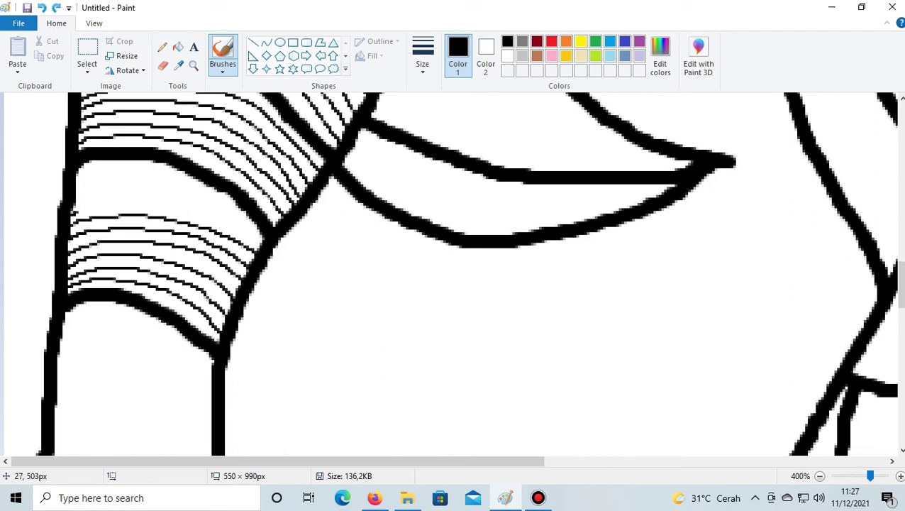
{"action": "mouse_move", "coordinate": [71, 206]}
{"action": "left_mouse_down"}
{"action": "mouse_move", "coordinate": [148, 204]}
{"action": "mouse_move", "coordinate": [241, 222]}
{"action": "left_mouse_up"}
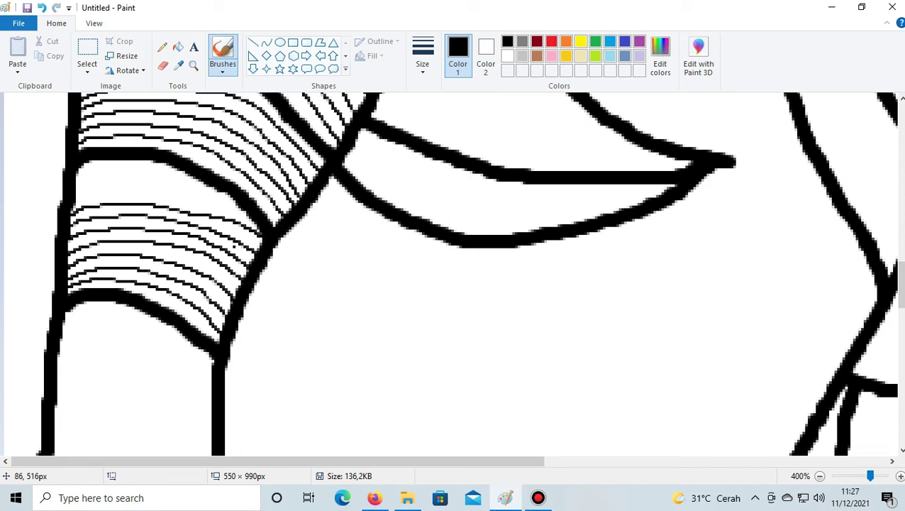
{"action": "left_click", "coordinate": [41, 7]}
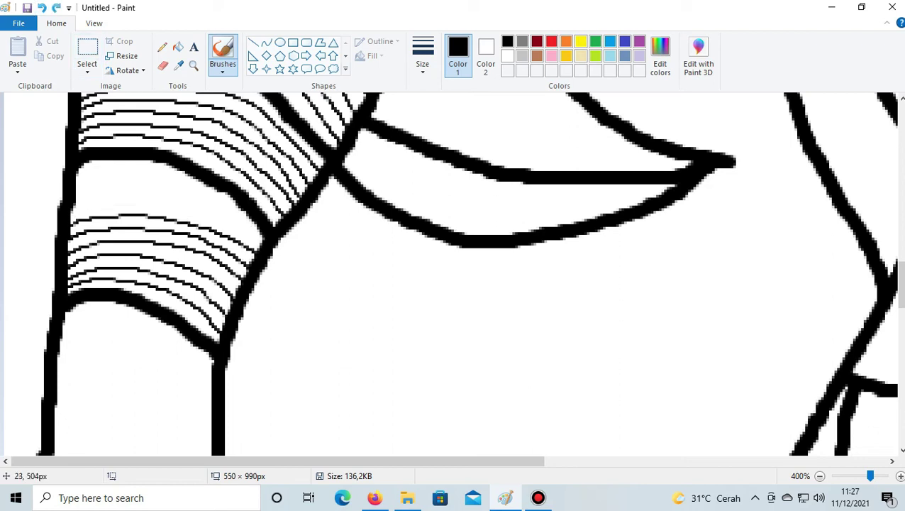
- Fill the rest of the striped neck's fifth segment with four more thin curved lines, the last one short, under its upper border
{"action": "mouse_move", "coordinate": [71, 214]}
{"action": "left_mouse_down"}
{"action": "mouse_move", "coordinate": [162, 204]}
{"action": "mouse_move", "coordinate": [262, 241]}
{"action": "left_mouse_up"}
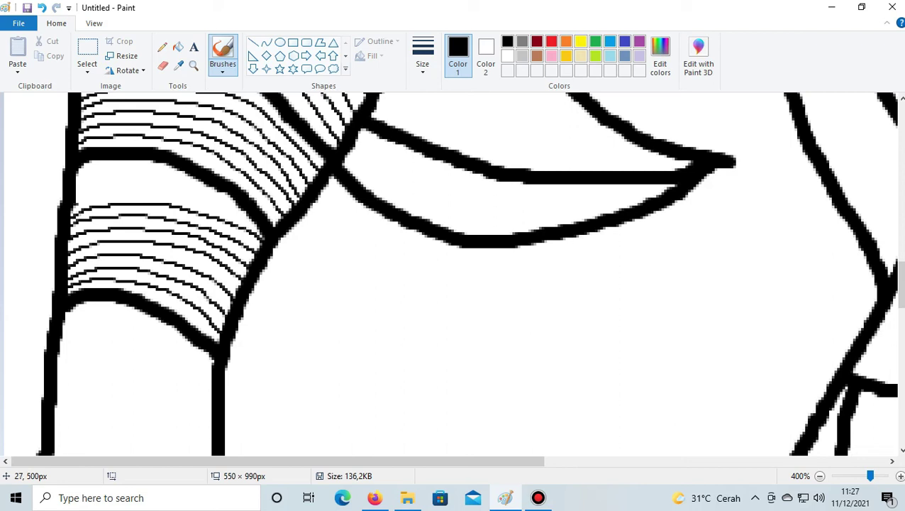
{"action": "mouse_move", "coordinate": [79, 201]}
{"action": "left_mouse_down"}
{"action": "mouse_move", "coordinate": [210, 202]}
{"action": "mouse_move", "coordinate": [254, 219]}
{"action": "left_mouse_up"}
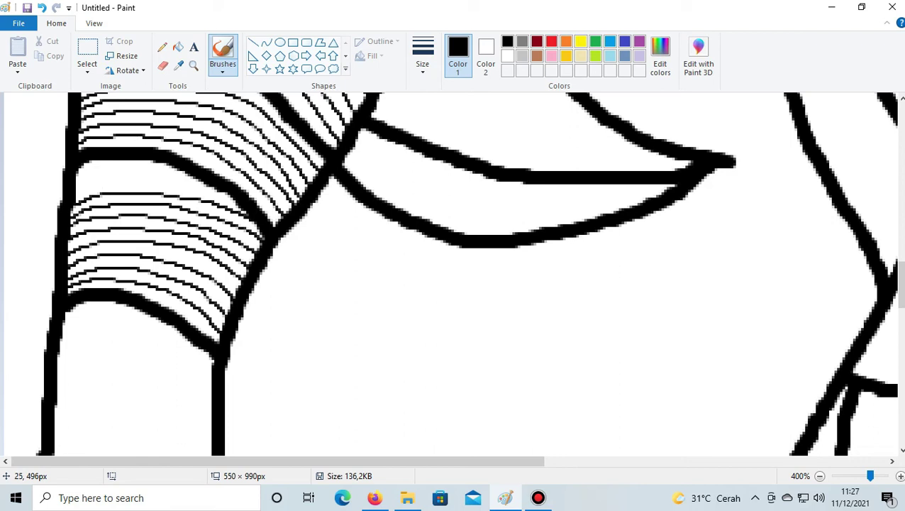
{"action": "mouse_move", "coordinate": [75, 187]}
{"action": "left_mouse_down"}
{"action": "mouse_move", "coordinate": [164, 183]}
{"action": "mouse_move", "coordinate": [239, 198]}
{"action": "left_mouse_up"}
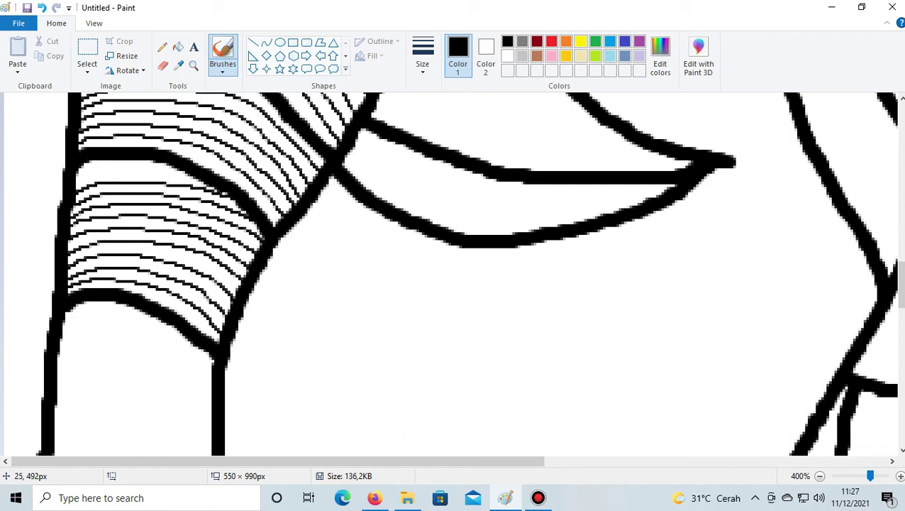
{"action": "mouse_move", "coordinate": [76, 181]}
{"action": "left_mouse_down"}
{"action": "mouse_move", "coordinate": [116, 167]}
{"action": "mouse_move", "coordinate": [187, 176]}
{"action": "left_mouse_up"}
- Paint five thin, evenly spaced curved lines in the striped neck's sixth segment, following its lower border
{"action": "scroll", "coordinate": [454, 273], "scroll_direction": "down", "scroll_amount": 3}
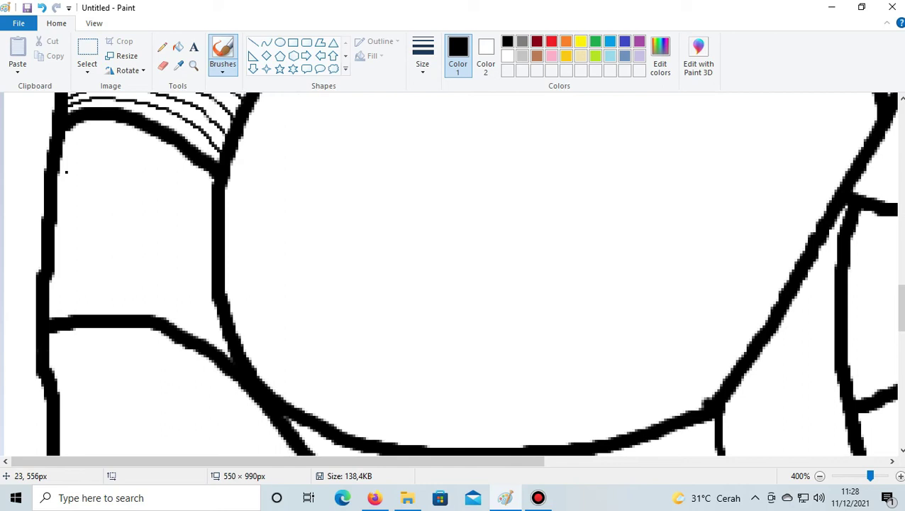
{"action": "scroll", "coordinate": [65, 266], "scroll_direction": "down", "scroll_amount": 2}
{"action": "scroll", "coordinate": [77, 196], "scroll_direction": "up", "scroll_amount": 2}
{"action": "mouse_move", "coordinate": [36, 302]}
{"action": "left_mouse_down"}
{"action": "mouse_move", "coordinate": [142, 302]}
{"action": "mouse_move", "coordinate": [198, 313]}
{"action": "mouse_move", "coordinate": [220, 330]}
{"action": "left_mouse_up"}
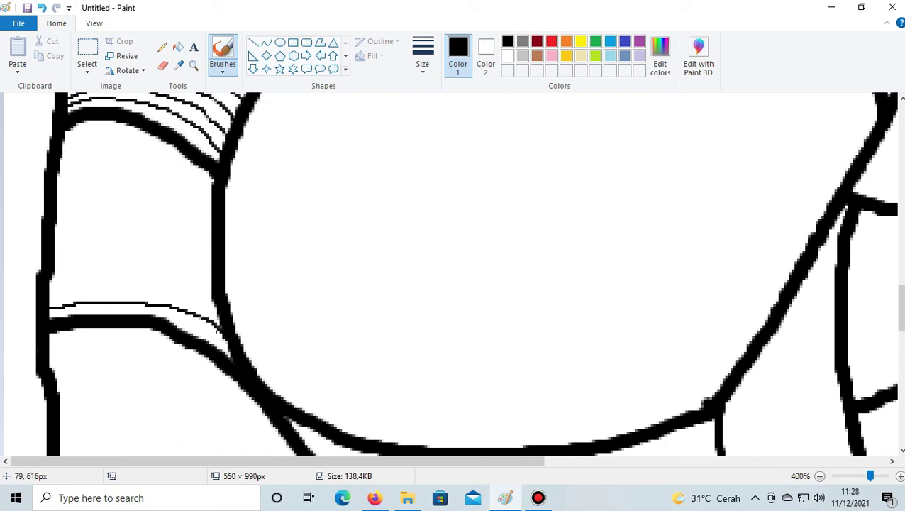
{"action": "mouse_move", "coordinate": [39, 298]}
{"action": "left_mouse_down"}
{"action": "mouse_move", "coordinate": [123, 289]}
{"action": "mouse_move", "coordinate": [217, 312]}
{"action": "left_mouse_up"}
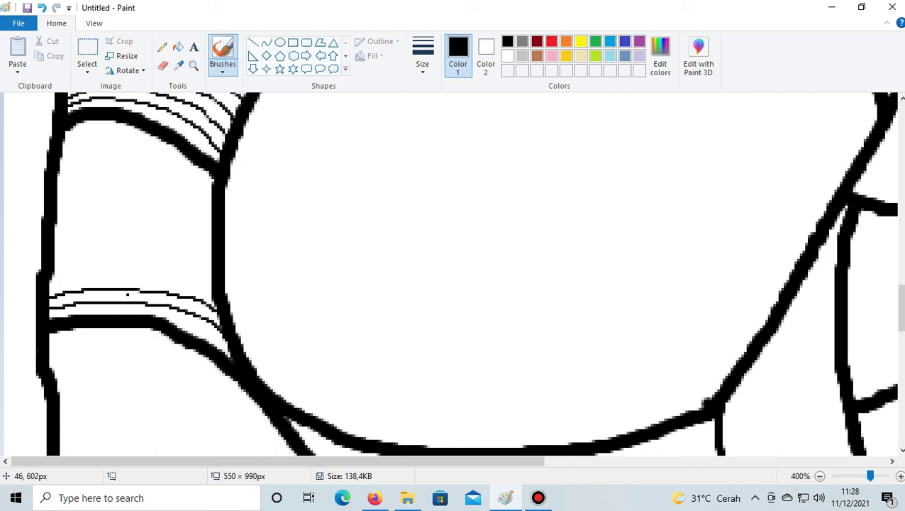
{"action": "mouse_move", "coordinate": [45, 283]}
{"action": "left_mouse_down"}
{"action": "mouse_move", "coordinate": [156, 276]}
{"action": "mouse_move", "coordinate": [210, 293]}
{"action": "left_mouse_up"}
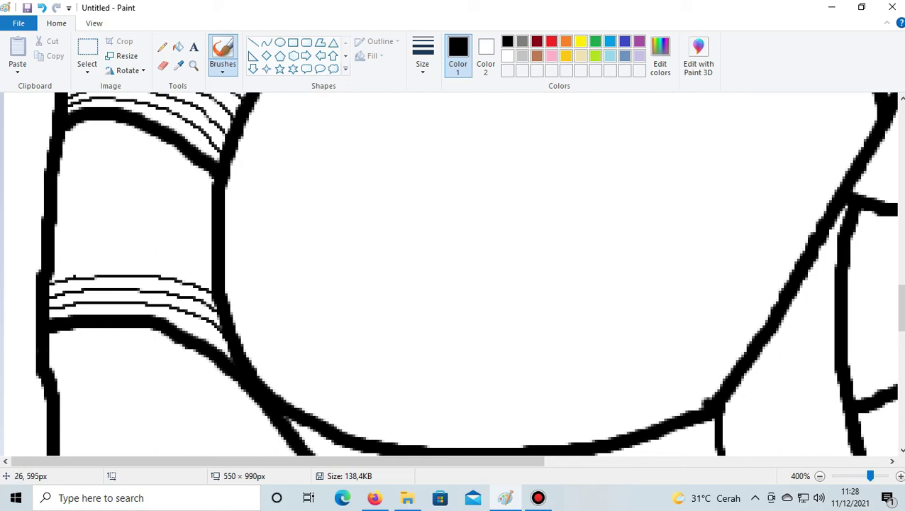
{"action": "mouse_move", "coordinate": [50, 274]}
{"action": "left_mouse_down"}
{"action": "mouse_move", "coordinate": [171, 264]}
{"action": "mouse_move", "coordinate": [209, 277]}
{"action": "left_mouse_up"}
{"action": "mouse_move", "coordinate": [47, 261]}
{"action": "left_mouse_down"}
{"action": "mouse_move", "coordinate": [127, 249]}
{"action": "mouse_move", "coordinate": [211, 262]}
{"action": "left_mouse_up"}
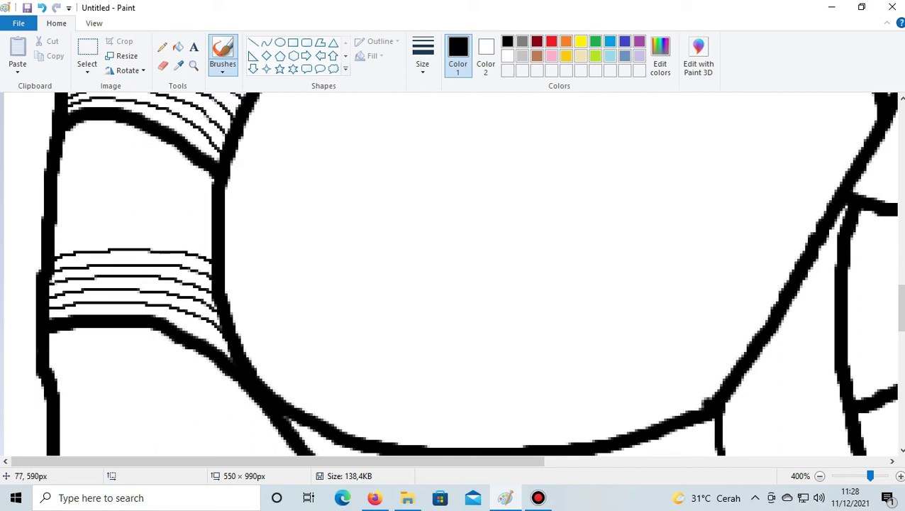
- Add five more thin curved lines above the first five in the striped neck's sixth segment
{"action": "mouse_move", "coordinate": [56, 247]}
{"action": "left_mouse_down"}
{"action": "mouse_move", "coordinate": [126, 236]}
{"action": "mouse_move", "coordinate": [211, 250]}
{"action": "left_mouse_up"}
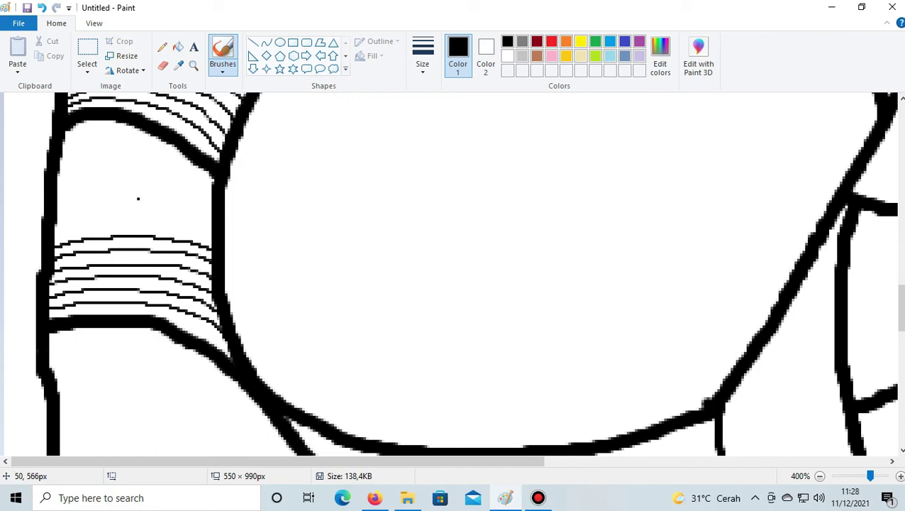
{"action": "mouse_move", "coordinate": [54, 231]}
{"action": "left_mouse_down"}
{"action": "mouse_move", "coordinate": [147, 222]}
{"action": "mouse_move", "coordinate": [212, 232]}
{"action": "left_mouse_up"}
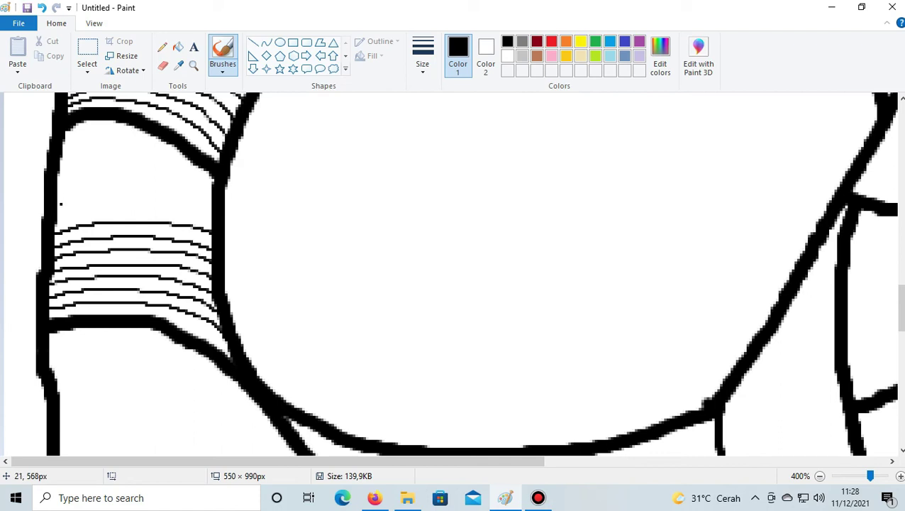
{"action": "left_click_drag", "start_coordinate": [59, 217], "coordinate": [213, 214]}
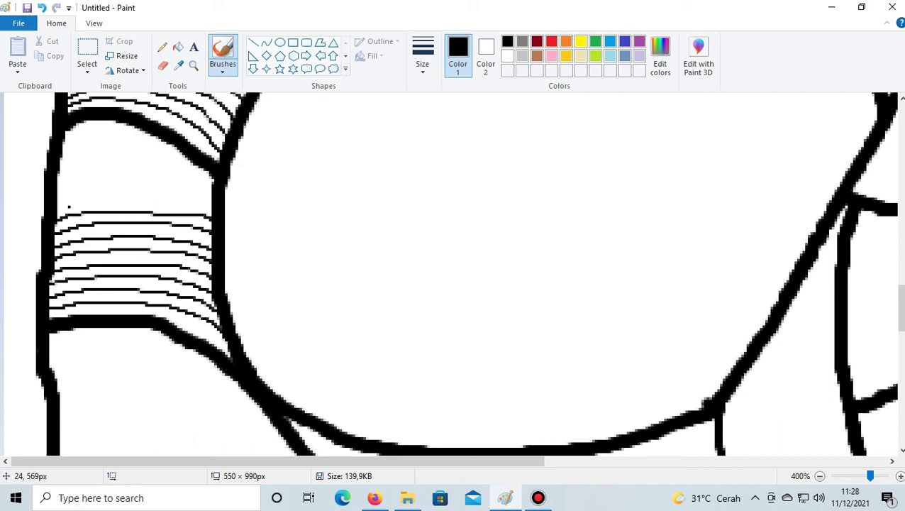
{"action": "mouse_move", "coordinate": [57, 204]}
{"action": "left_mouse_down"}
{"action": "mouse_move", "coordinate": [147, 197]}
{"action": "mouse_move", "coordinate": [212, 210]}
{"action": "left_mouse_up"}
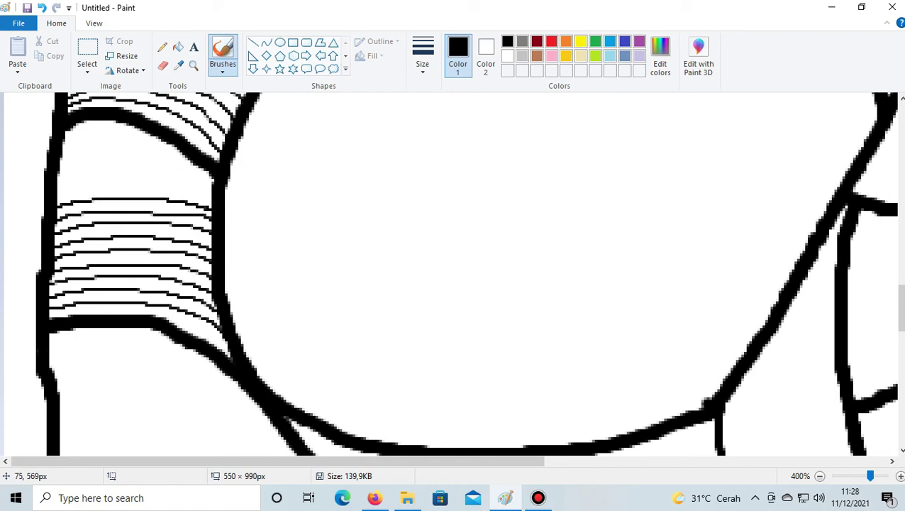
{"action": "mouse_move", "coordinate": [49, 194]}
{"action": "left_mouse_down"}
{"action": "mouse_move", "coordinate": [152, 185]}
{"action": "mouse_move", "coordinate": [211, 200]}
{"action": "left_mouse_up"}
- Try twice to paint an eleventh thin curved line in the striped neck's sixth segment, undoing each attempt
{"action": "mouse_move", "coordinate": [57, 183]}
{"action": "left_mouse_down"}
{"action": "mouse_move", "coordinate": [107, 173]}
{"action": "mouse_move", "coordinate": [213, 181]}
{"action": "left_mouse_up"}
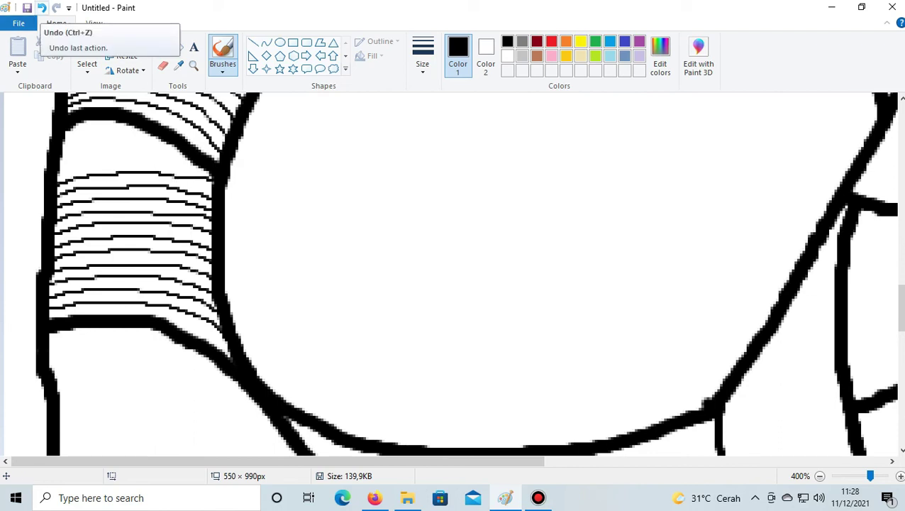
{"action": "left_click", "coordinate": [42, 8]}
{"action": "left_click_drag", "start_coordinate": [59, 184], "coordinate": [105, 173]}
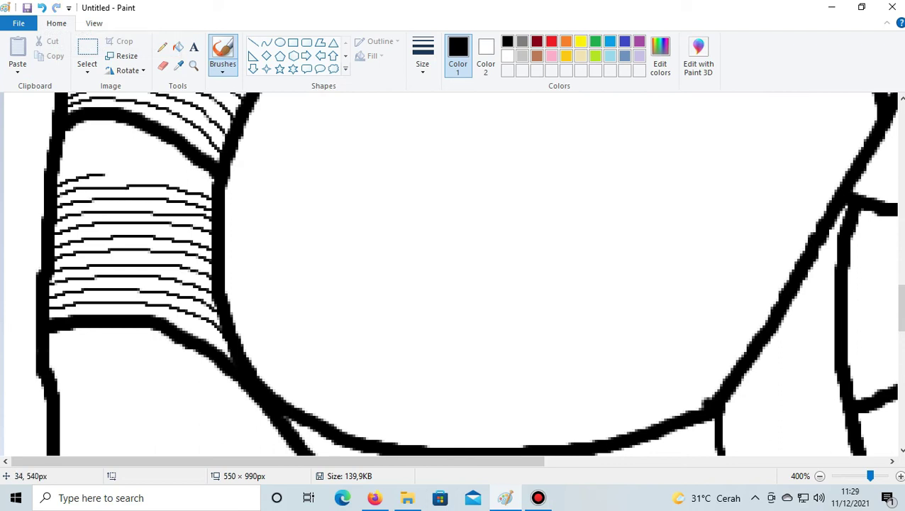
{"action": "left_click", "coordinate": [42, 9]}
- Fill the rest of the striped neck's sixth segment with five more thin lines, shortening the upper ones to meet its upper border
{"action": "mouse_move", "coordinate": [58, 185]}
{"action": "left_mouse_down"}
{"action": "mouse_move", "coordinate": [83, 174]}
{"action": "mouse_move", "coordinate": [163, 172]}
{"action": "mouse_move", "coordinate": [211, 188]}
{"action": "left_mouse_up"}
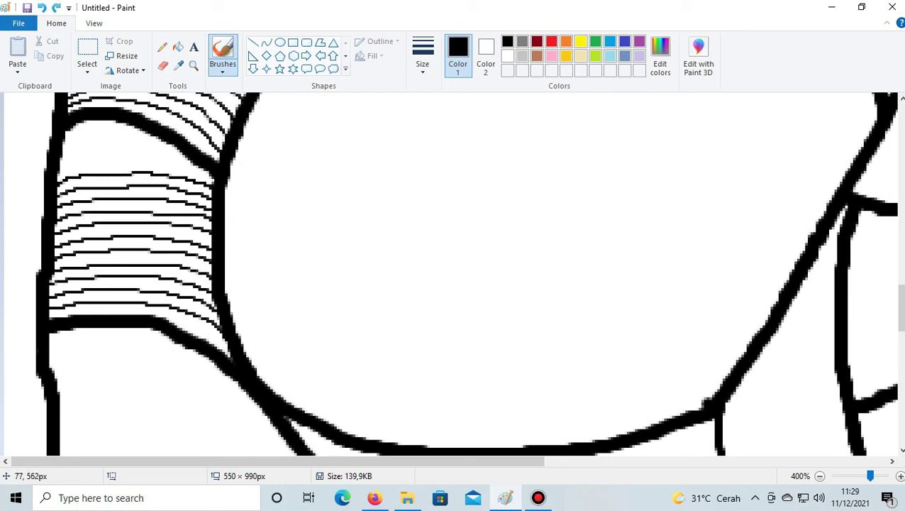
{"action": "mouse_move", "coordinate": [59, 171]}
{"action": "left_mouse_down"}
{"action": "mouse_move", "coordinate": [106, 162]}
{"action": "mouse_move", "coordinate": [193, 167]}
{"action": "left_mouse_up"}
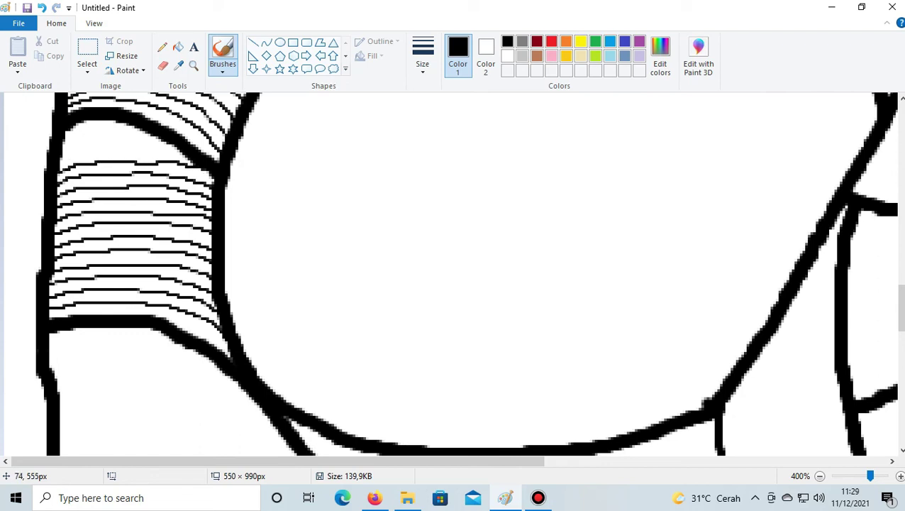
{"action": "left_click_drag", "start_coordinate": [60, 154], "coordinate": [183, 153]}
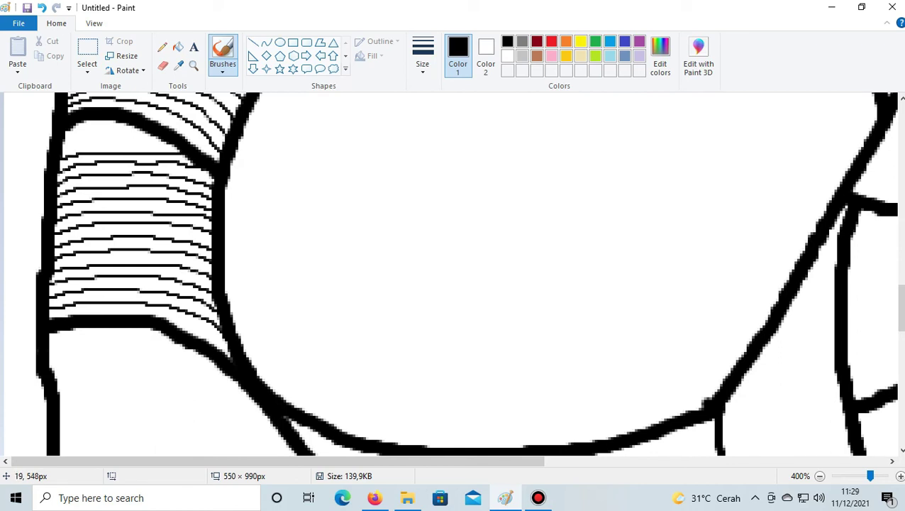
{"action": "left_click_drag", "start_coordinate": [62, 144], "coordinate": [166, 142]}
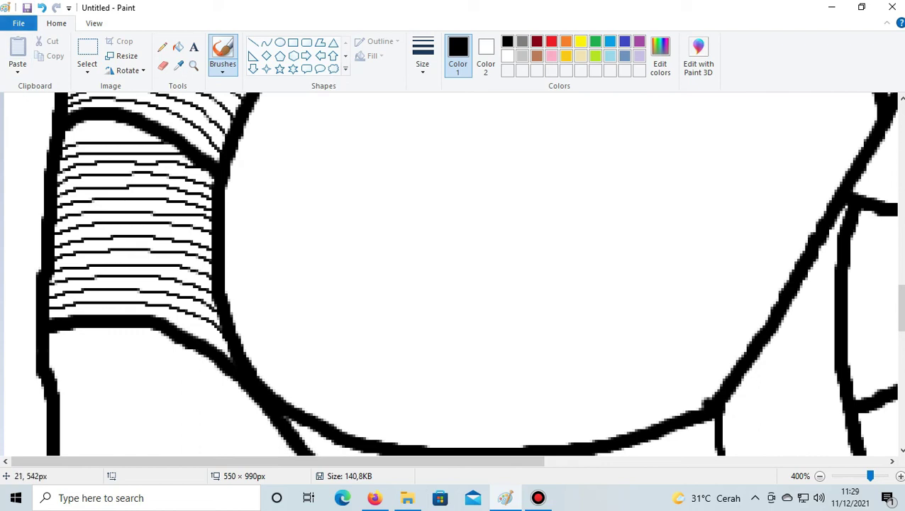
{"action": "left_click_drag", "start_coordinate": [66, 134], "coordinate": [91, 134]}
{"action": "left_click", "coordinate": [42, 8]}
{"action": "left_click_drag", "start_coordinate": [62, 134], "coordinate": [130, 128]}
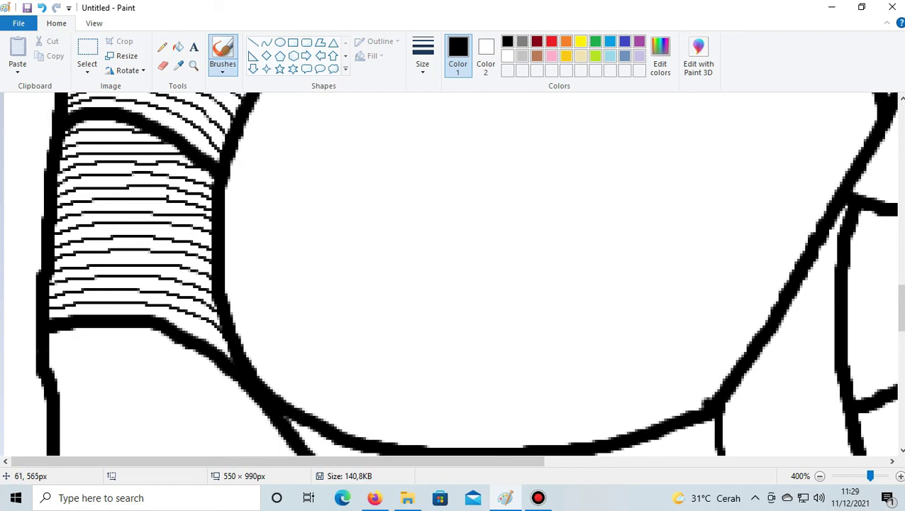
- Examine the unfilled lower body area and review the whole drawing at reduced zoom
{"action": "scroll", "coordinate": [174, 195], "scroll_direction": "down", "scroll_amount": 5}
{"action": "scroll", "coordinate": [125, 178], "scroll_direction": "up", "scroll_amount": 2}
{"action": "scroll", "coordinate": [124, 178], "scroll_direction": "up", "scroll_amount": 3}
{"action": "scroll", "coordinate": [125, 178], "scroll_direction": "down", "scroll_amount": 6}
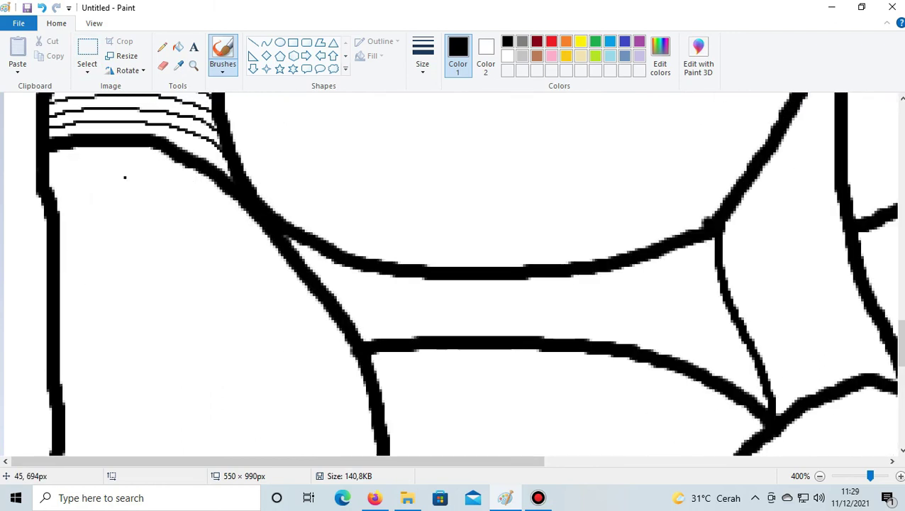
{"action": "scroll", "coordinate": [125, 178], "scroll_direction": "down", "scroll_amount": 6}
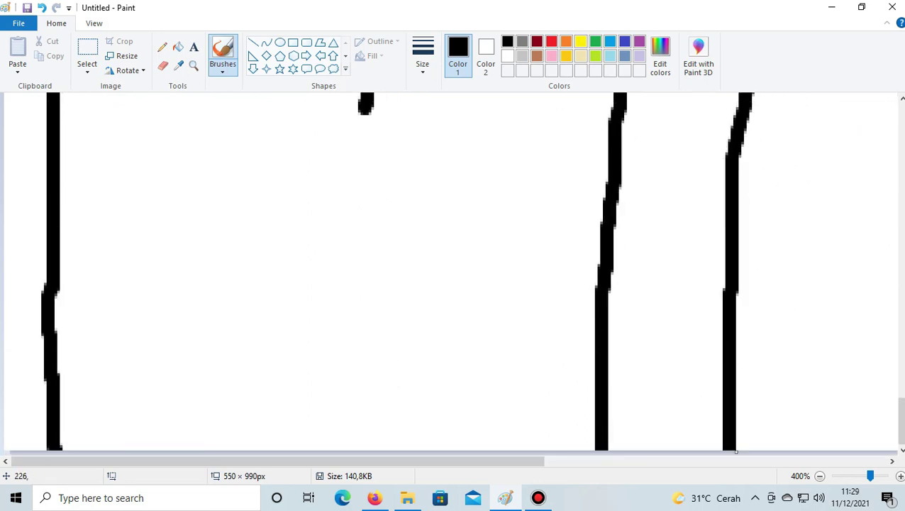
{"action": "left_click", "coordinate": [819, 476]}
{"action": "left_click", "coordinate": [819, 476]}
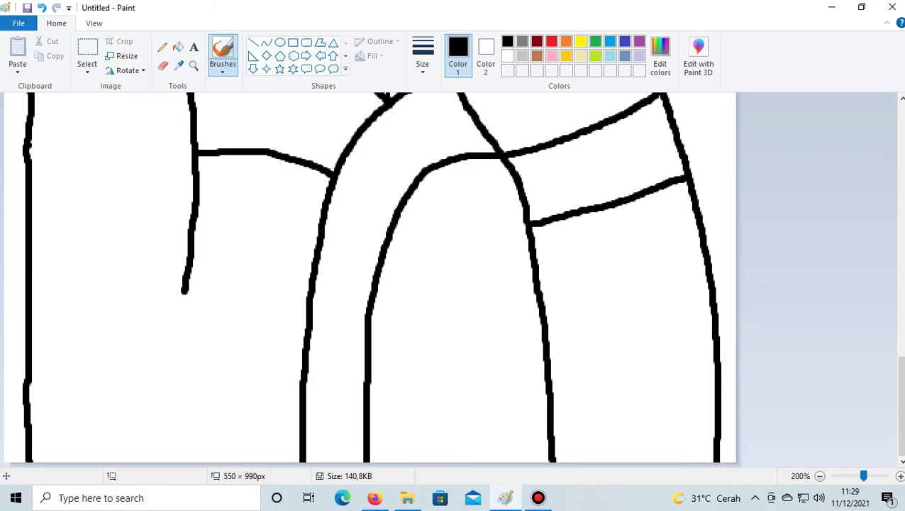
{"action": "left_click", "coordinate": [819, 476]}
{"action": "left_click", "coordinate": [819, 475]}
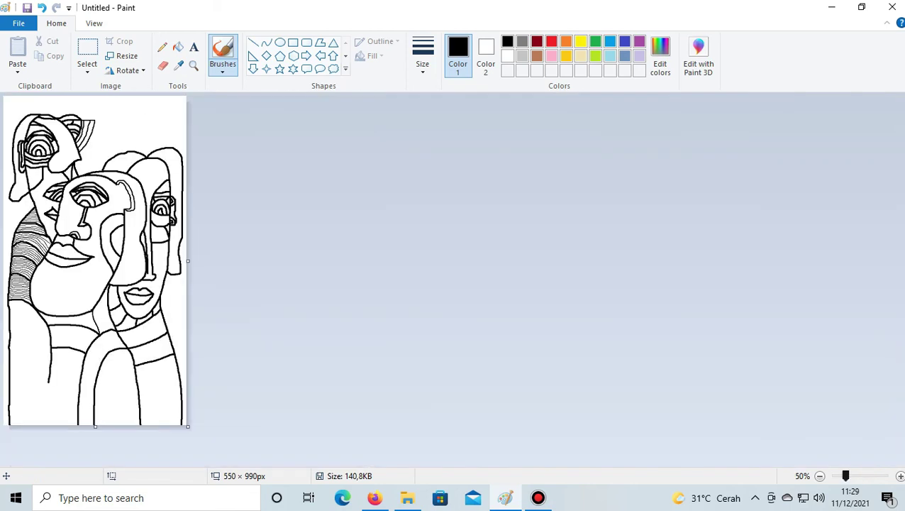
{"action": "key", "text": "ctrl+Page_Up"}
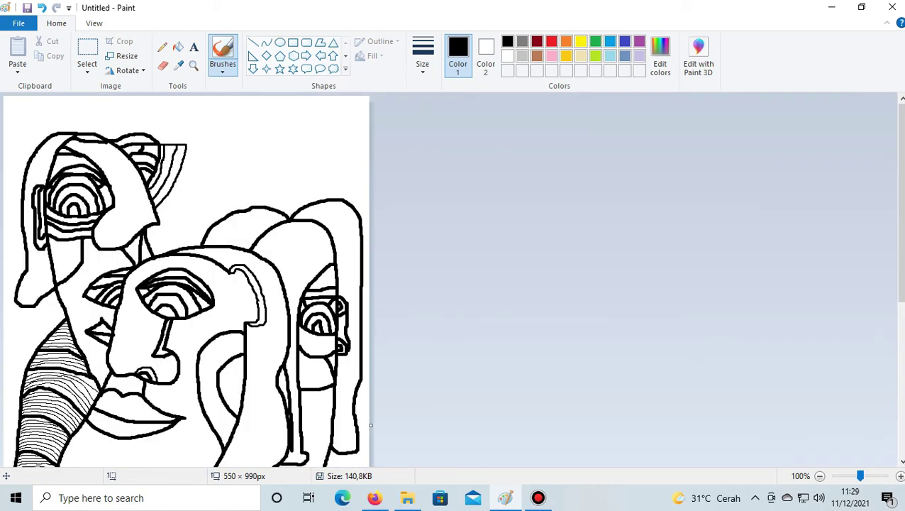
{"action": "scroll", "coordinate": [186, 280], "scroll_direction": "down", "scroll_amount": 5}
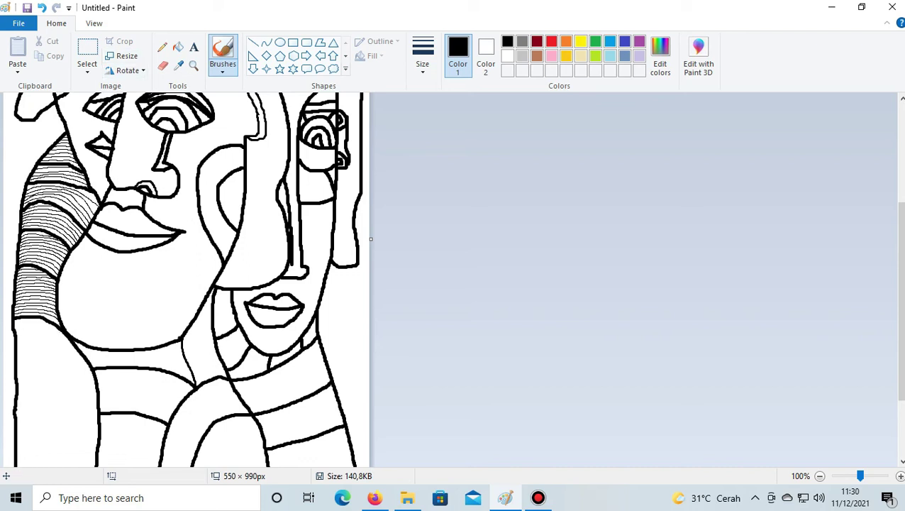
- Rotate the whole picture 90° to the right
{"action": "left_click", "coordinate": [94, 24]}
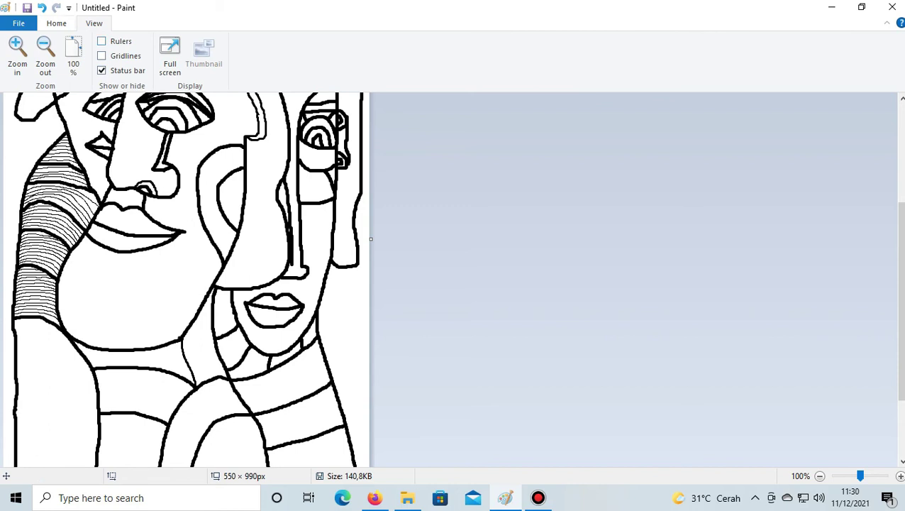
{"action": "left_click", "coordinate": [56, 23]}
{"action": "left_click", "coordinate": [128, 70]}
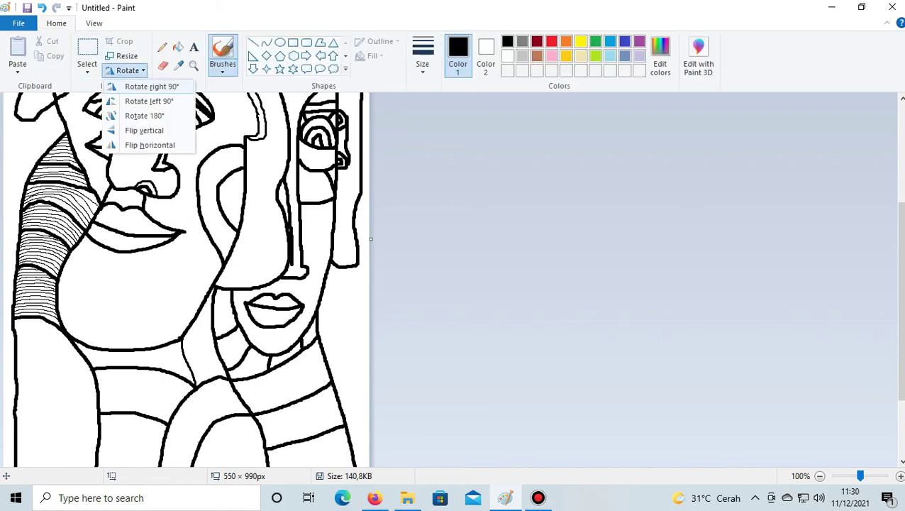
{"action": "left_click", "coordinate": [151, 86]}
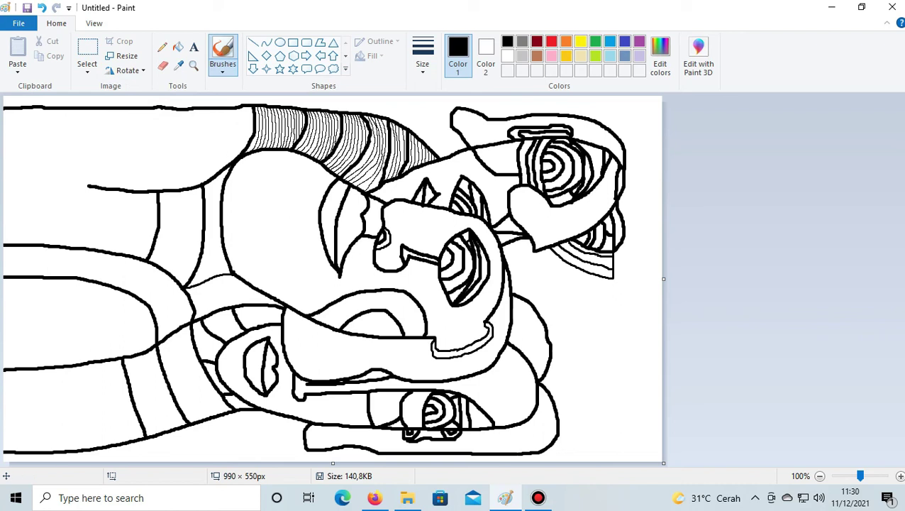
- Set the brush size to 5 px
{"action": "left_click", "coordinate": [422, 56]}
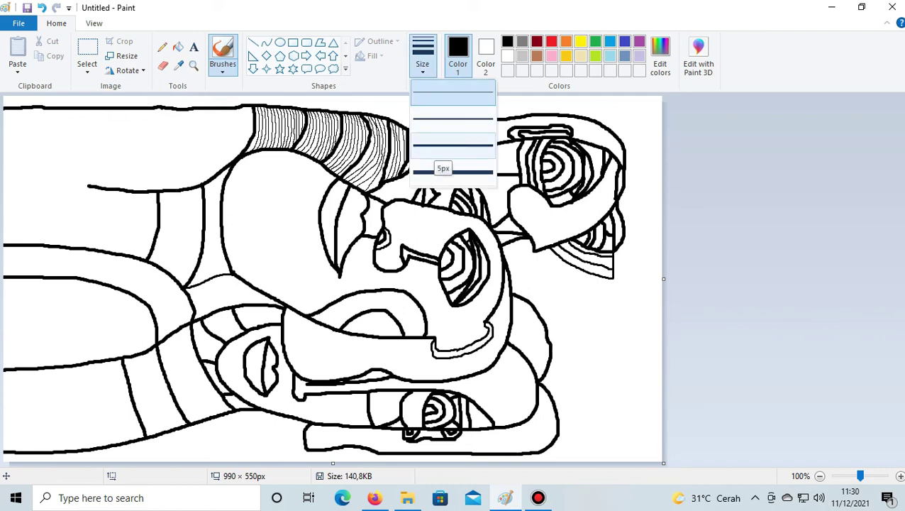
{"action": "left_click", "coordinate": [448, 149]}
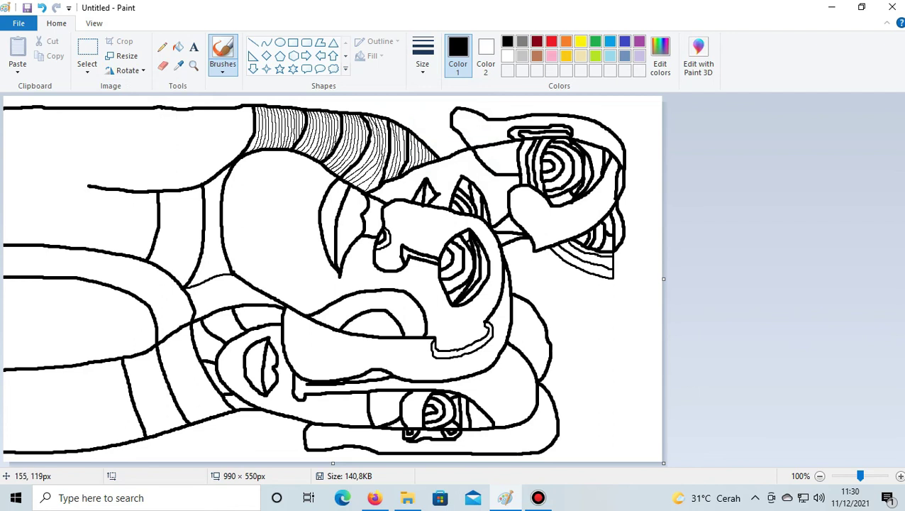
{"action": "left_click", "coordinate": [423, 58]}
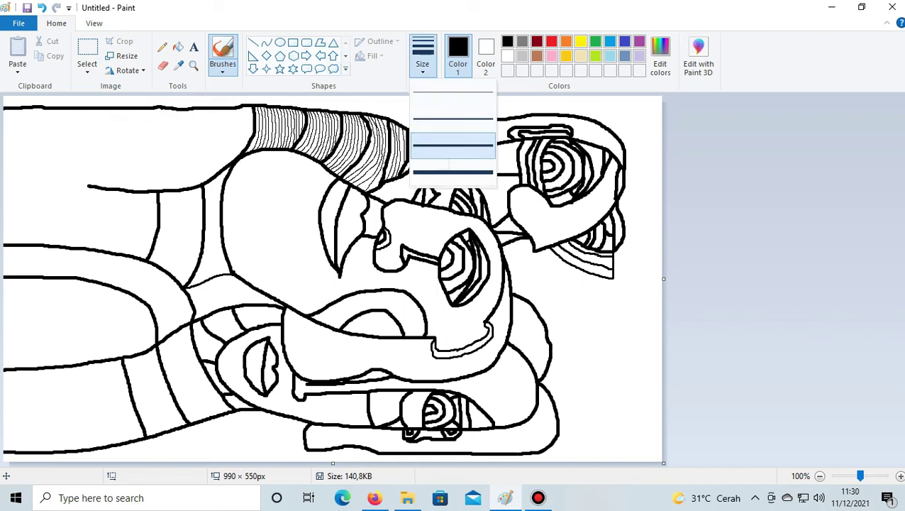
{"action": "left_click", "coordinate": [436, 152]}
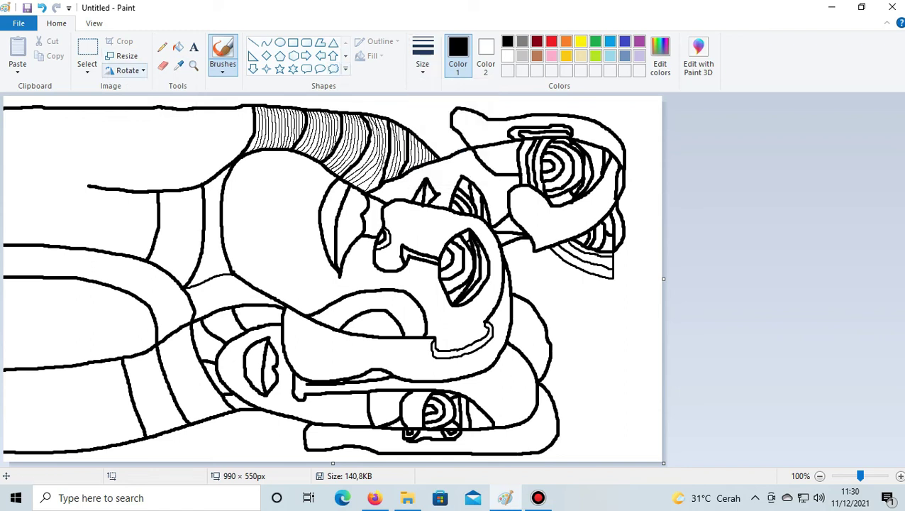
- Rotate the whole picture 90° to the left twice
{"action": "left_click", "coordinate": [128, 70]}
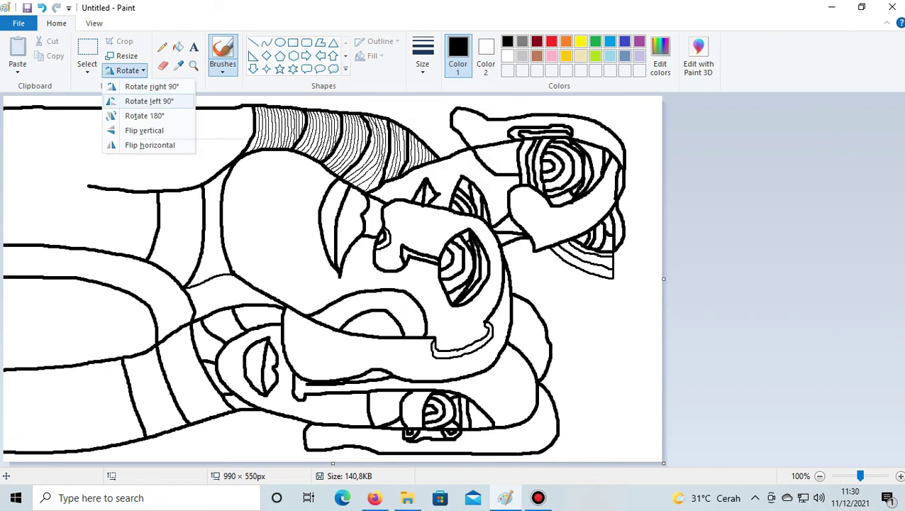
{"action": "left_click", "coordinate": [149, 101]}
{"action": "left_click", "coordinate": [128, 70]}
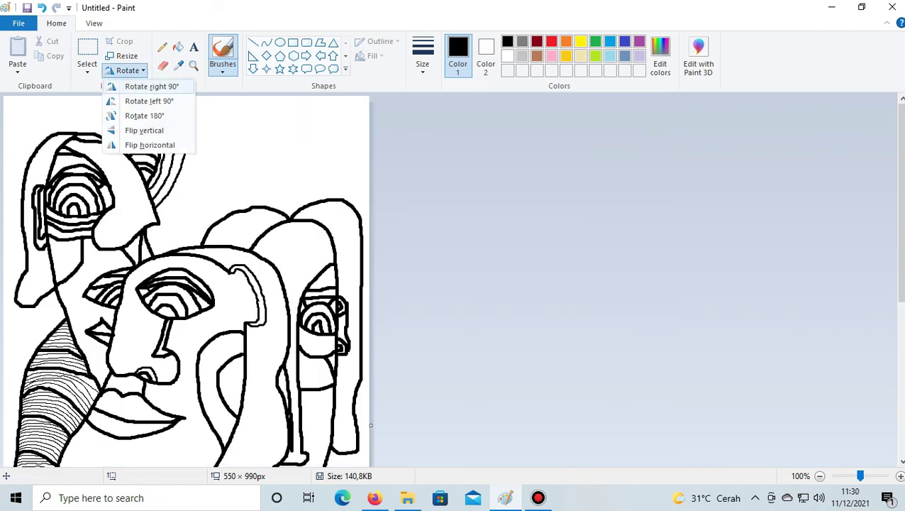
{"action": "left_click", "coordinate": [149, 100]}
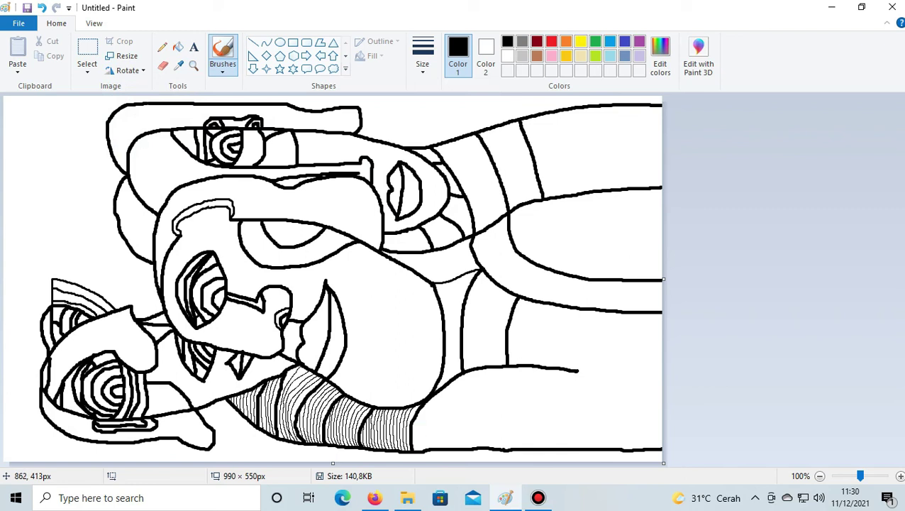
- Extend the open body outline below the second neck straight to the canvas edge and set the brush size to 3 px
{"action": "left_click_drag", "start_coordinate": [579, 370], "coordinate": [660, 371]}
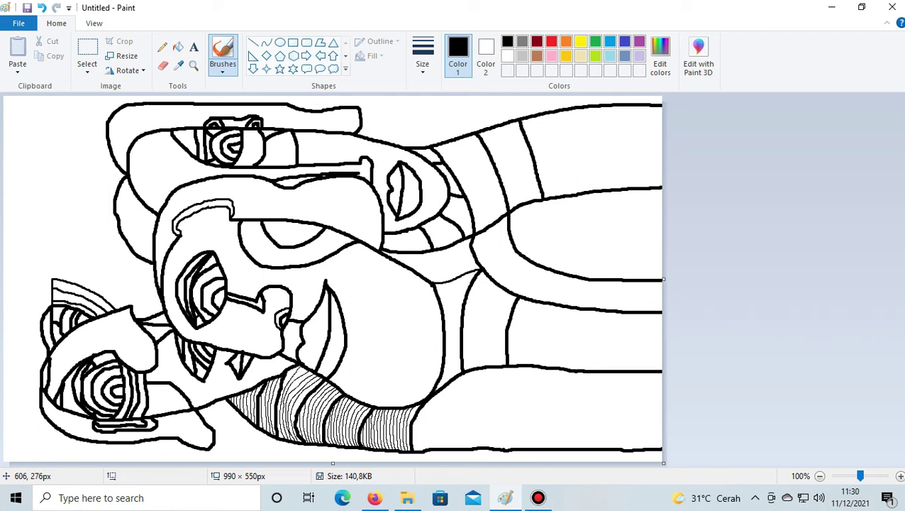
{"action": "left_click", "coordinate": [423, 55]}
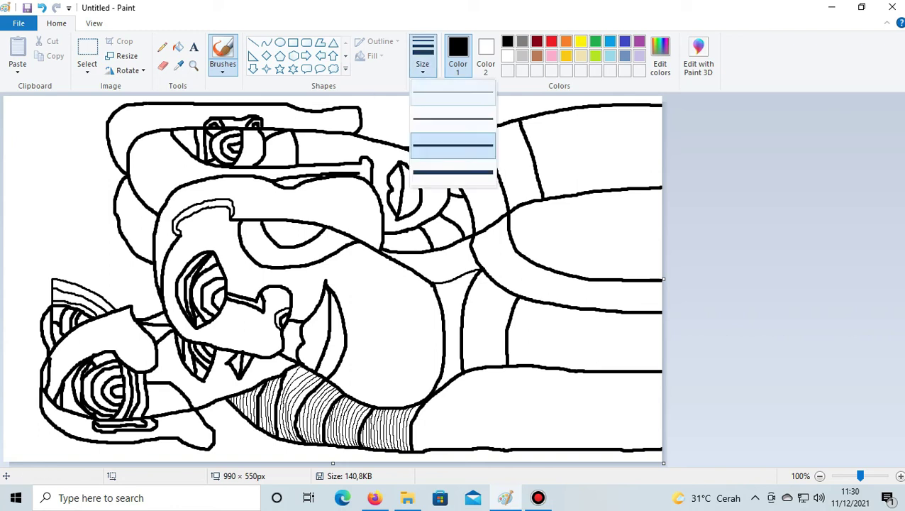
{"action": "left_click", "coordinate": [452, 118]}
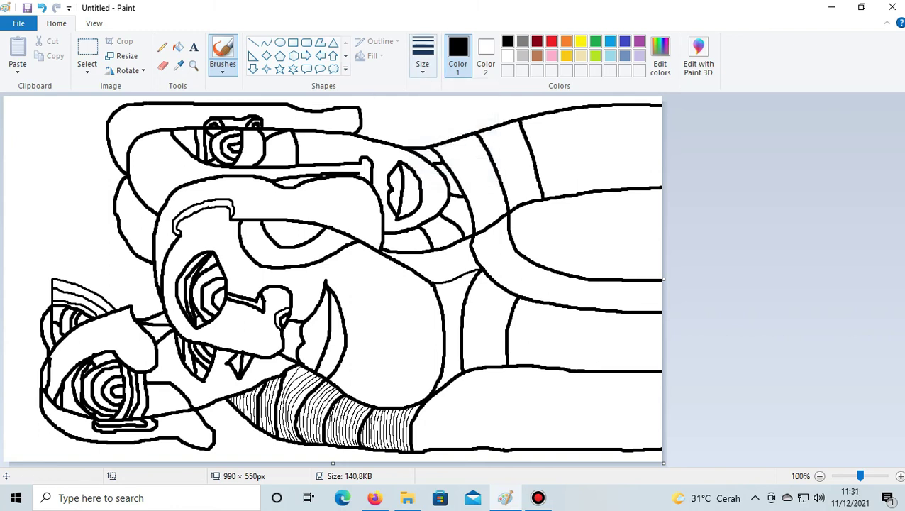
{"action": "left_click", "coordinate": [422, 56]}
{"action": "left_click", "coordinate": [452, 141]}
- Rotate the whole picture 90° to the right twice and enlarge the view to 200% around the hatched neck
{"action": "left_click", "coordinate": [876, 475]}
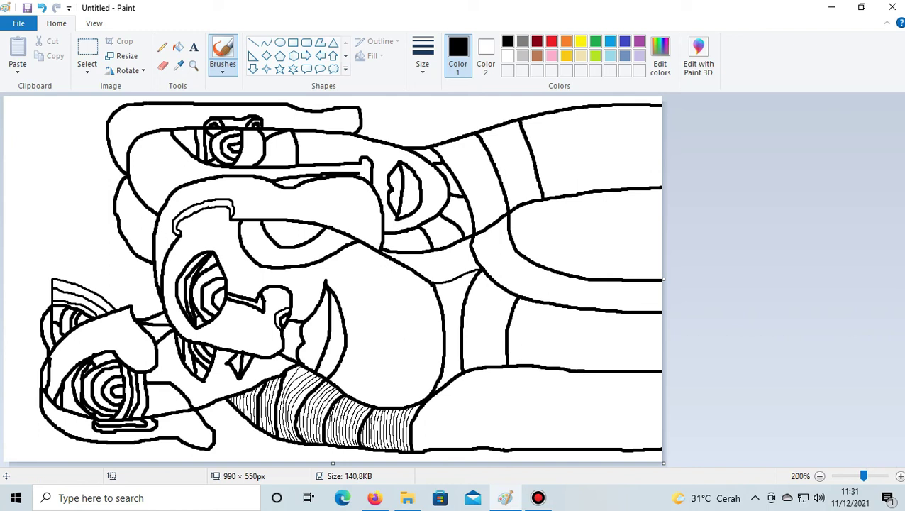
{"action": "scroll", "coordinate": [747, 341], "scroll_direction": "down", "scroll_amount": 3}
{"action": "left_click", "coordinate": [126, 71]}
{"action": "left_click", "coordinate": [151, 86]}
{"action": "left_click", "coordinate": [127, 71]}
{"action": "left_click", "coordinate": [151, 86]}
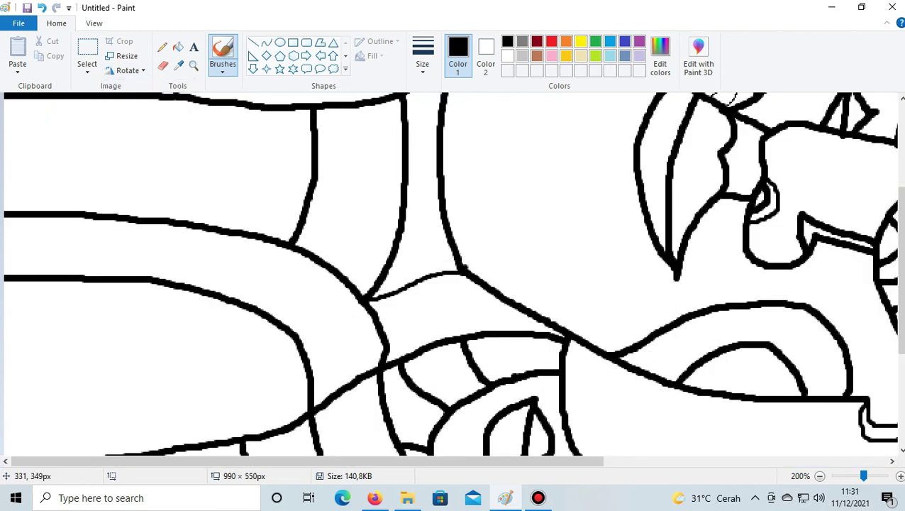
{"action": "scroll", "coordinate": [428, 256], "scroll_direction": "up", "scroll_amount": 2}
{"action": "scroll", "coordinate": [428, 256], "scroll_direction": "up", "scroll_amount": 2}
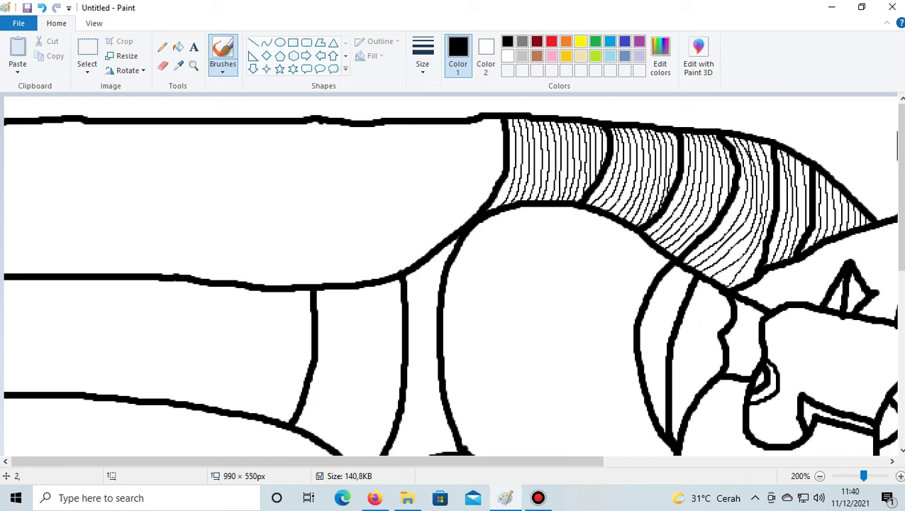
- Undo the last rotation, review the whole drawing at 50% zoom, and redo the rotation
{"action": "left_click", "coordinate": [41, 8]}
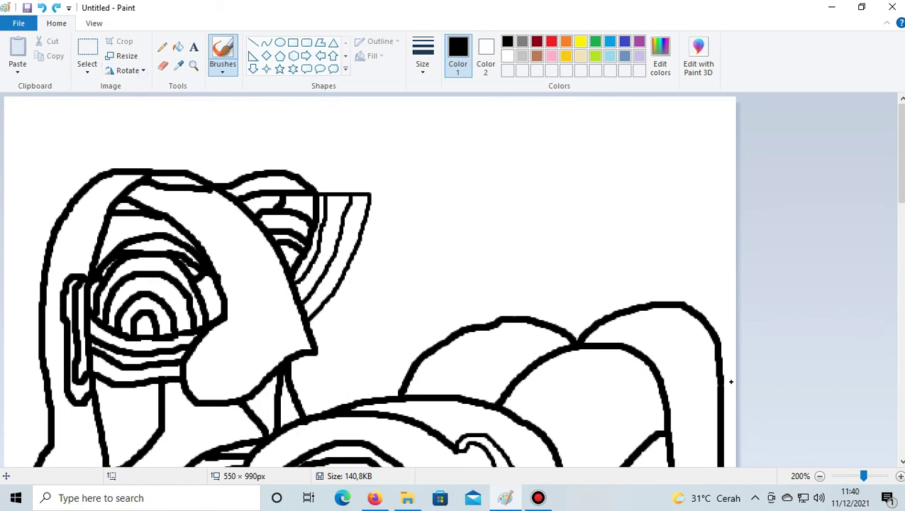
{"action": "key", "text": "ctrl+Page_Down"}
{"action": "scroll", "coordinate": [187, 280], "scroll_direction": "down", "scroll_amount": 5}
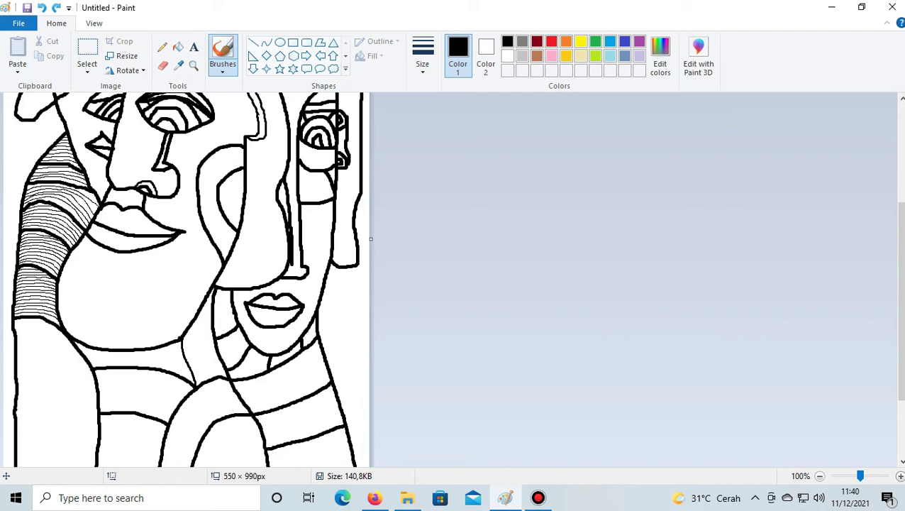
{"action": "left_click", "coordinate": [819, 476]}
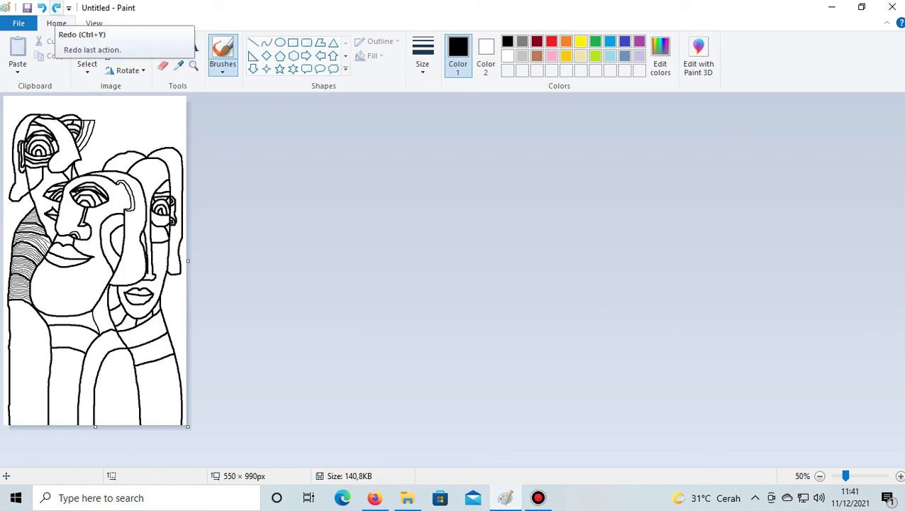
{"action": "left_click", "coordinate": [56, 7]}
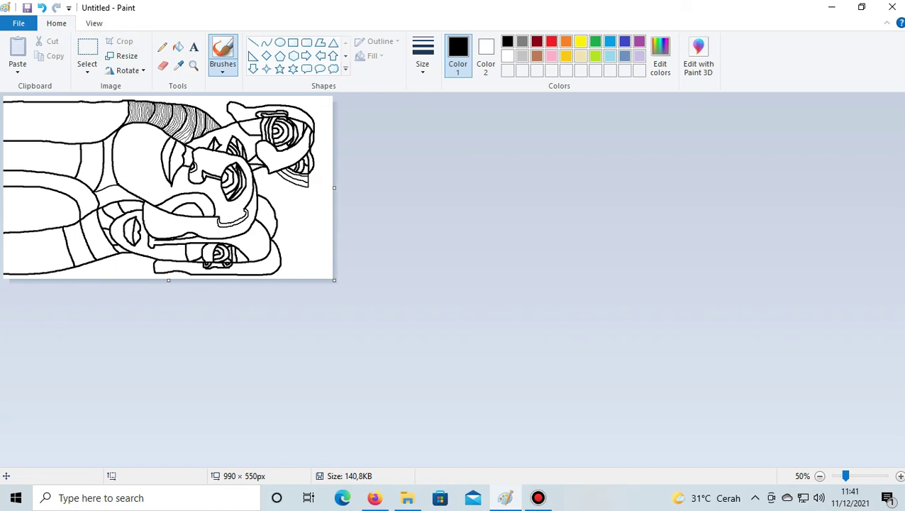
{"action": "left_click", "coordinate": [861, 476]}
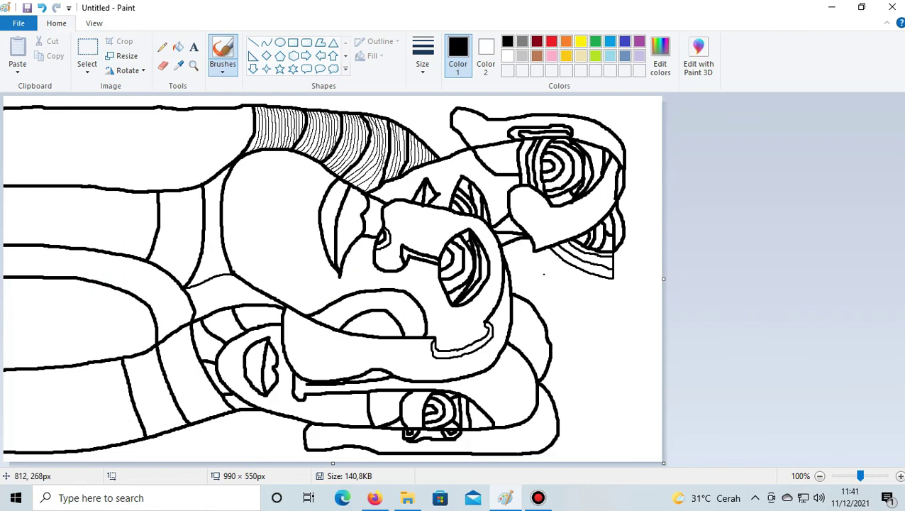
- Rotate the whole picture 90° to the left twice, undoing and repeating the second turn
{"action": "left_click", "coordinate": [422, 57]}
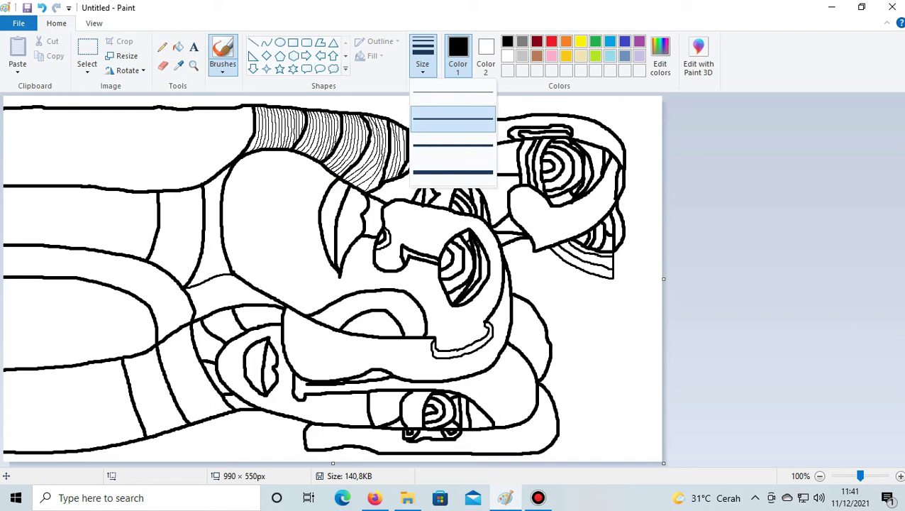
{"action": "left_click", "coordinate": [127, 70]}
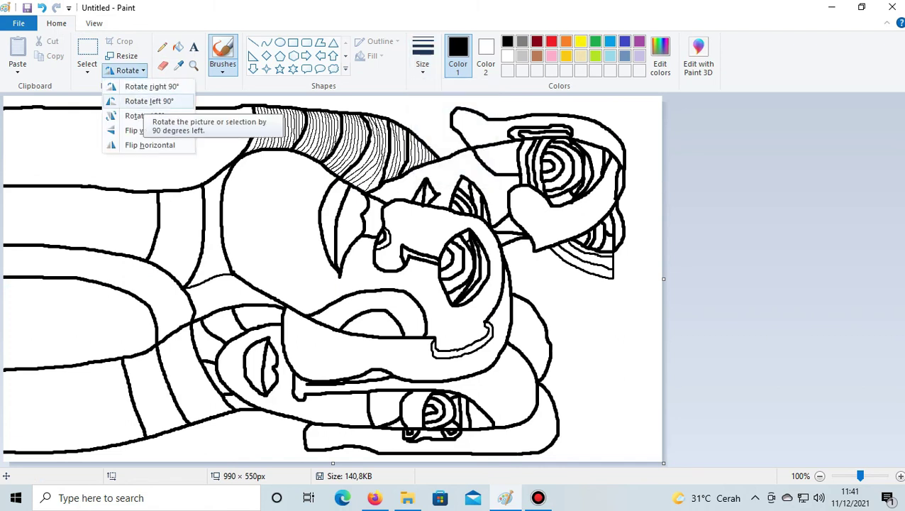
{"action": "left_click", "coordinate": [149, 100]}
{"action": "left_click", "coordinate": [128, 71]}
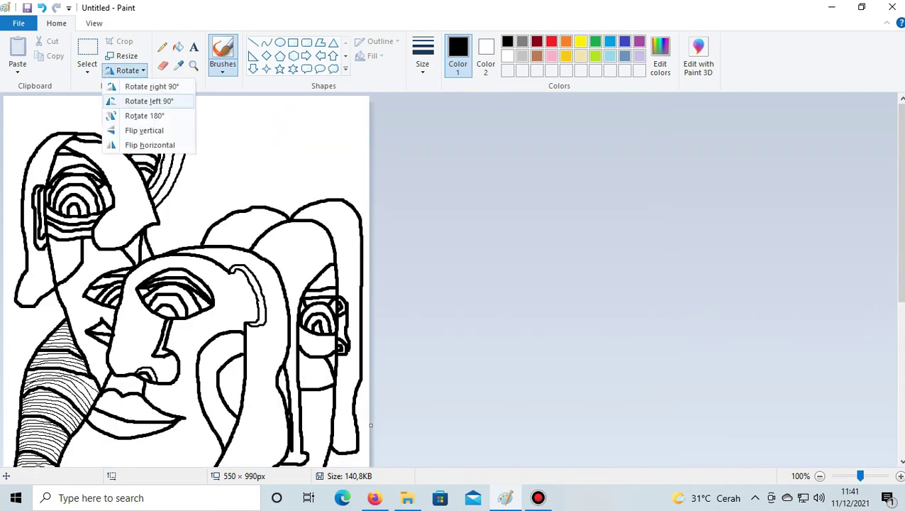
{"action": "left_click", "coordinate": [149, 101]}
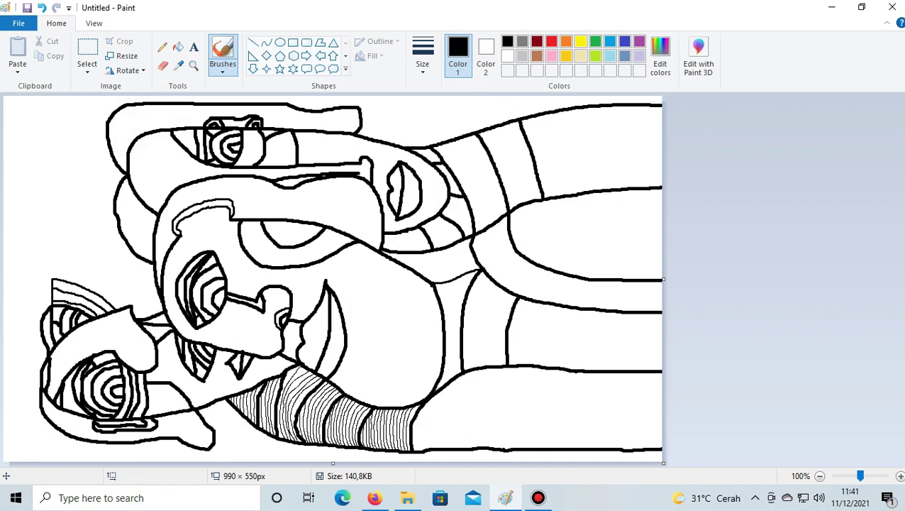
{"action": "left_click", "coordinate": [42, 8]}
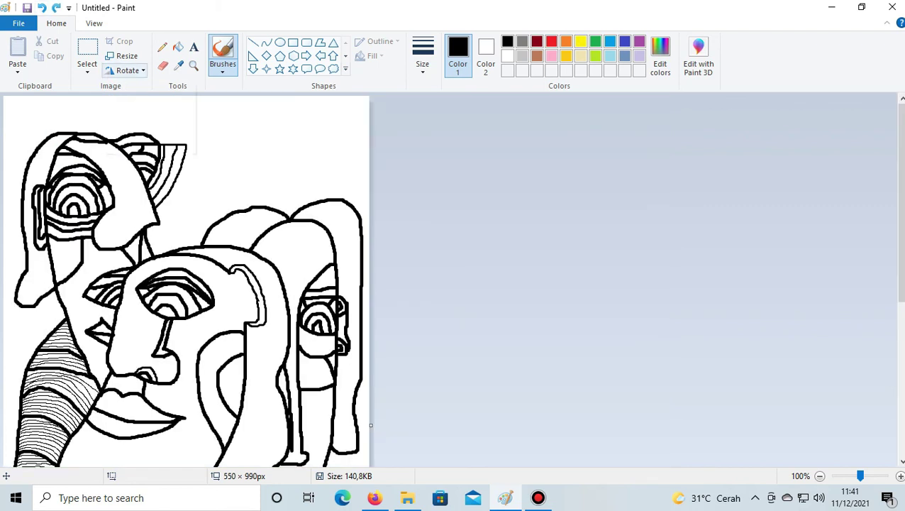
{"action": "left_click", "coordinate": [126, 70]}
{"action": "left_click", "coordinate": [149, 100]}
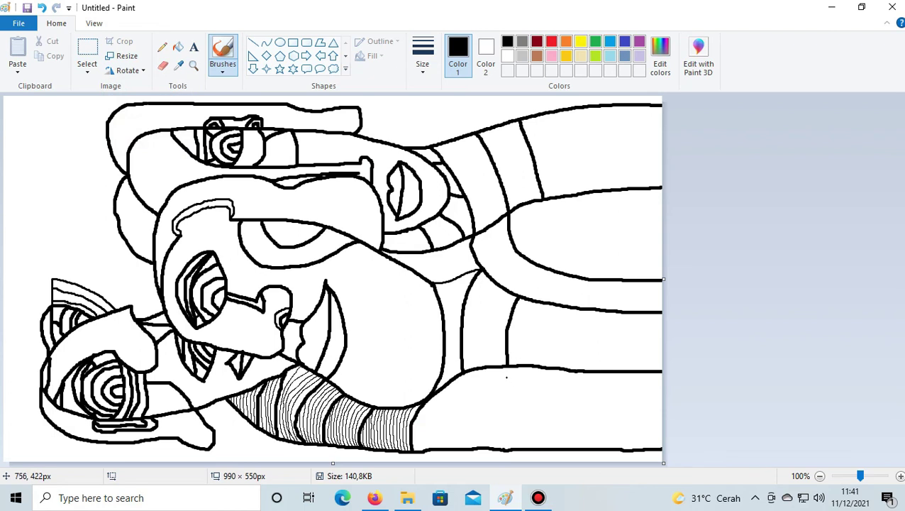
- Hand-letter the first signature name in the blank body area beside the hatched neck, with an ampersand beneath it
{"action": "left_click_drag", "start_coordinate": [507, 378], "coordinate": [509, 390]}
{"action": "left_click_drag", "start_coordinate": [513, 386], "coordinate": [514, 389]}
{"action": "left_click_drag", "start_coordinate": [518, 381], "coordinate": [521, 389]}
{"action": "left_click_drag", "start_coordinate": [523, 387], "coordinate": [518, 396]}
{"action": "left_click_drag", "start_coordinate": [531, 380], "coordinate": [532, 391]}
{"action": "left_click_drag", "start_coordinate": [545, 383], "coordinate": [553, 383]}
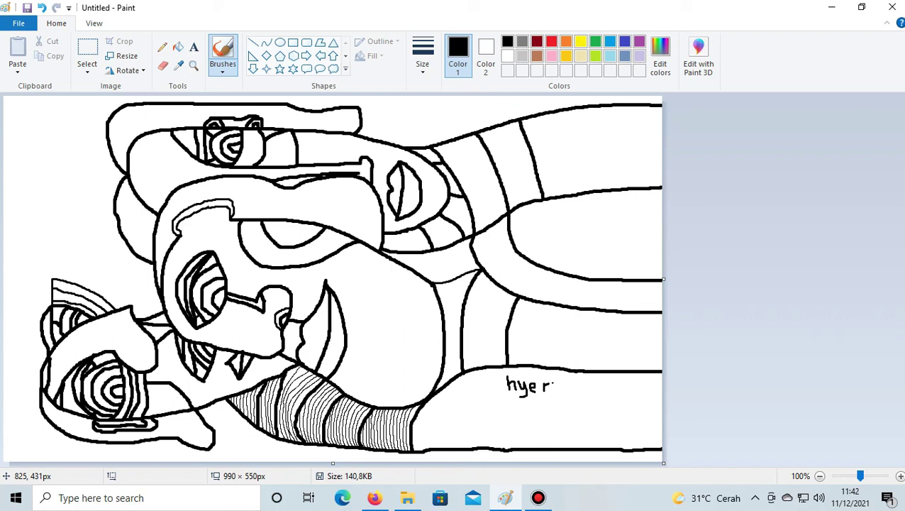
{"action": "left_click_drag", "start_coordinate": [554, 383], "coordinate": [557, 379]}
{"action": "left_click_drag", "start_coordinate": [560, 381], "coordinate": [563, 389]}
{"action": "left_click", "coordinate": [572, 387]}
{"action": "left_click_drag", "start_coordinate": [572, 387], "coordinate": [580, 393]}
{"action": "left_click", "coordinate": [587, 389]}
{"action": "left_click_drag", "start_coordinate": [581, 386], "coordinate": [604, 393]}
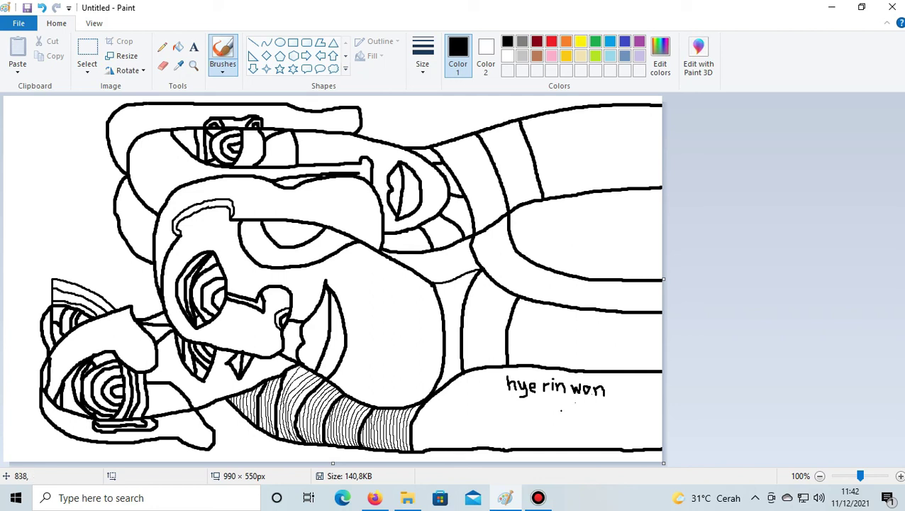
{"action": "left_click_drag", "start_coordinate": [561, 412], "coordinate": [550, 399]}
{"action": "left_click_drag", "start_coordinate": [552, 398], "coordinate": [554, 413]}
- Hand-letter the second signature name in black below the ampersand and start saving the picture
{"action": "left_click_drag", "start_coordinate": [481, 409], "coordinate": [483, 426]}
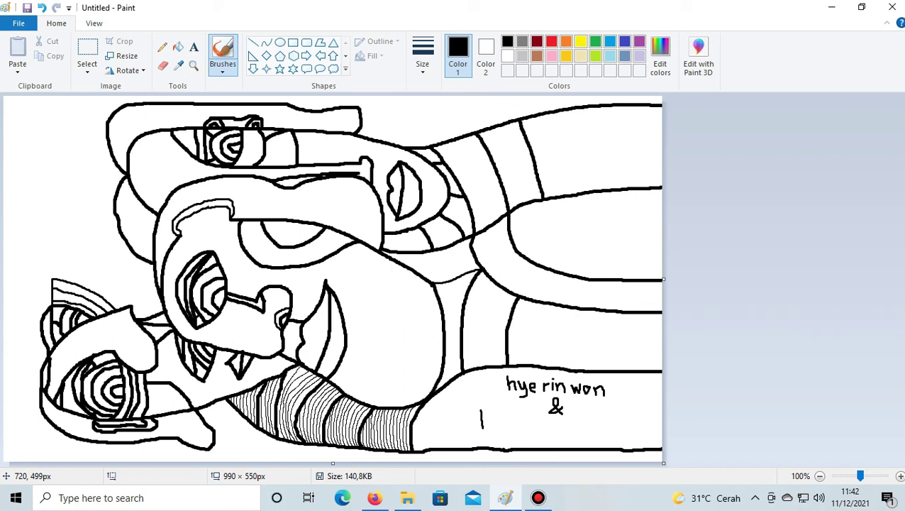
{"action": "left_click_drag", "start_coordinate": [481, 410], "coordinate": [480, 419]}
{"action": "left_click_drag", "start_coordinate": [485, 418], "coordinate": [491, 427]}
{"action": "left_click", "coordinate": [502, 421]}
{"action": "left_click_drag", "start_coordinate": [504, 422], "coordinate": [508, 424]}
{"action": "left_click", "coordinate": [511, 424]}
{"action": "left_click_drag", "start_coordinate": [512, 423], "coordinate": [512, 429]}
{"action": "left_click_drag", "start_coordinate": [515, 420], "coordinate": [518, 427]}
{"action": "left_click", "coordinate": [525, 426]}
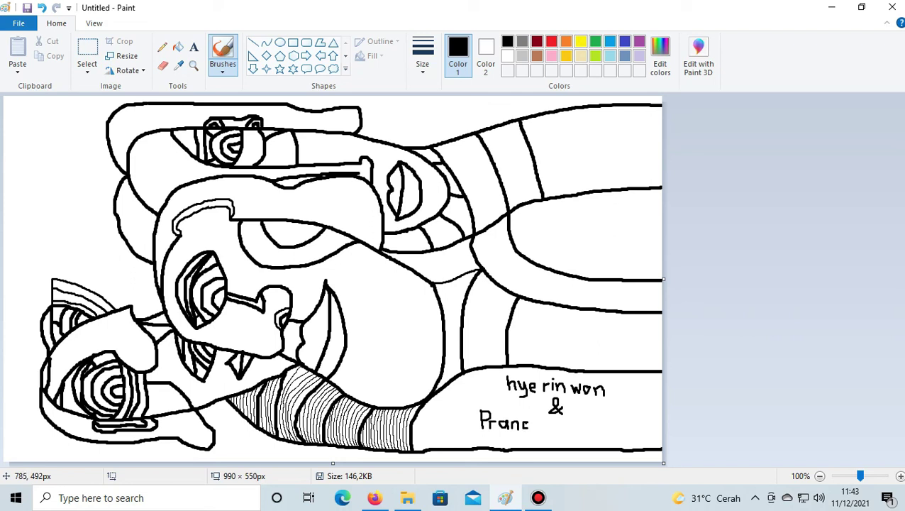
{"action": "left_click_drag", "start_coordinate": [527, 421], "coordinate": [537, 430]}
{"action": "left_click_drag", "start_coordinate": [546, 418], "coordinate": [541, 419]}
{"action": "left_click_drag", "start_coordinate": [561, 421], "coordinate": [561, 431]}
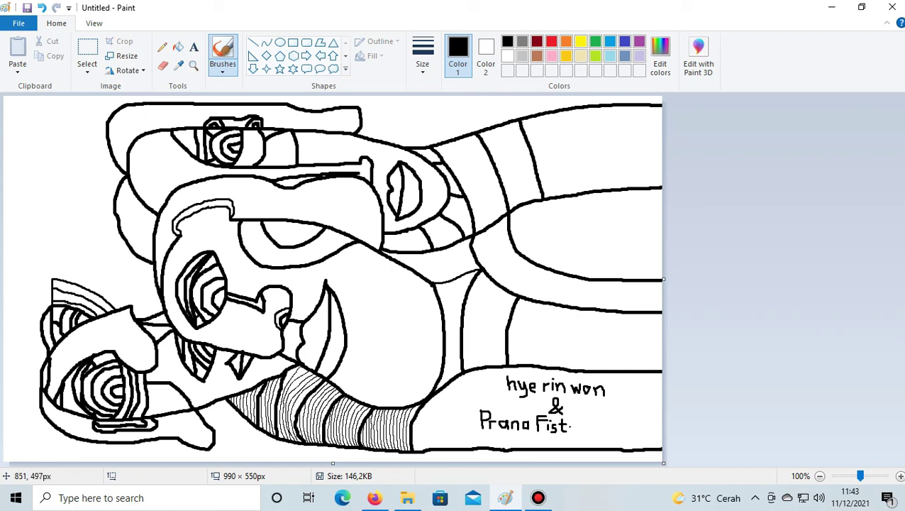
{"action": "left_click_drag", "start_coordinate": [571, 431], "coordinate": [572, 424]}
{"action": "left_click", "coordinate": [584, 425]}
{"action": "left_click_drag", "start_coordinate": [580, 422], "coordinate": [582, 431]}
{"action": "left_click_drag", "start_coordinate": [589, 420], "coordinate": [601, 429]}
{"action": "left_click", "coordinate": [607, 427]}
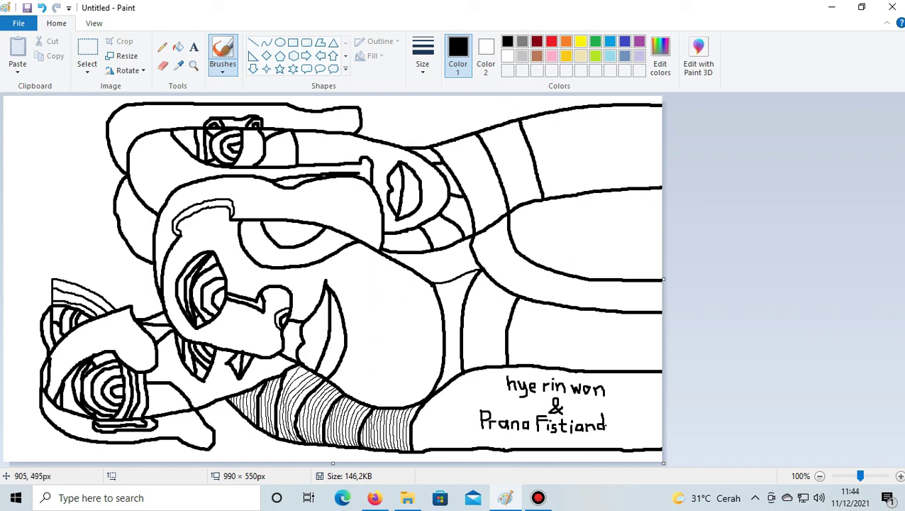
{"action": "left_click_drag", "start_coordinate": [609, 421], "coordinate": [611, 426]}
{"action": "left_click_drag", "start_coordinate": [615, 414], "coordinate": [616, 426]}
{"action": "left_click_drag", "start_coordinate": [627, 428], "coordinate": [633, 429]}
{"action": "left_click", "coordinate": [27, 8]}
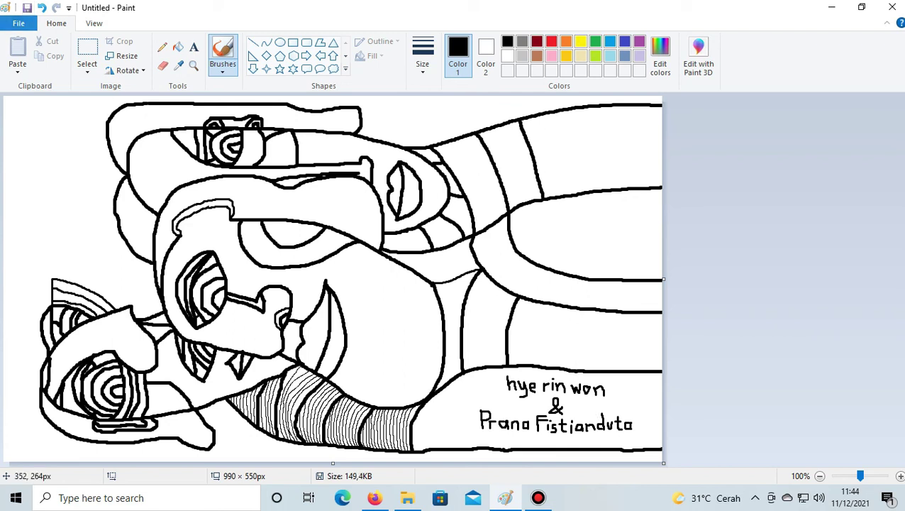